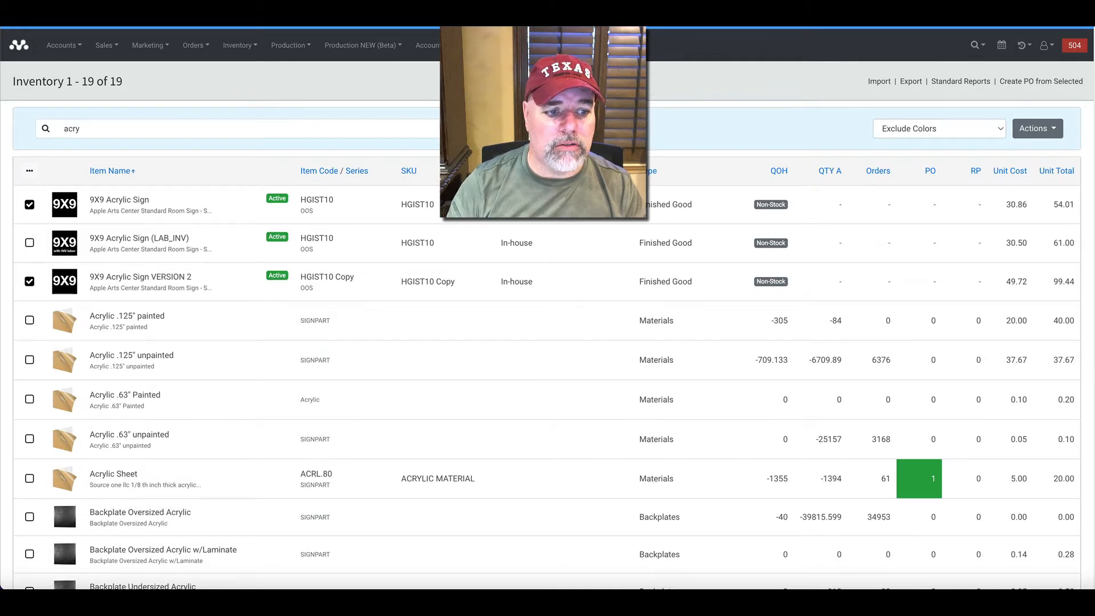
Look through the inventory items matching the "acry" search.
{"action": "scroll", "coordinate": [165, 280], "scroll_direction": "down", "scroll_amount": 1}
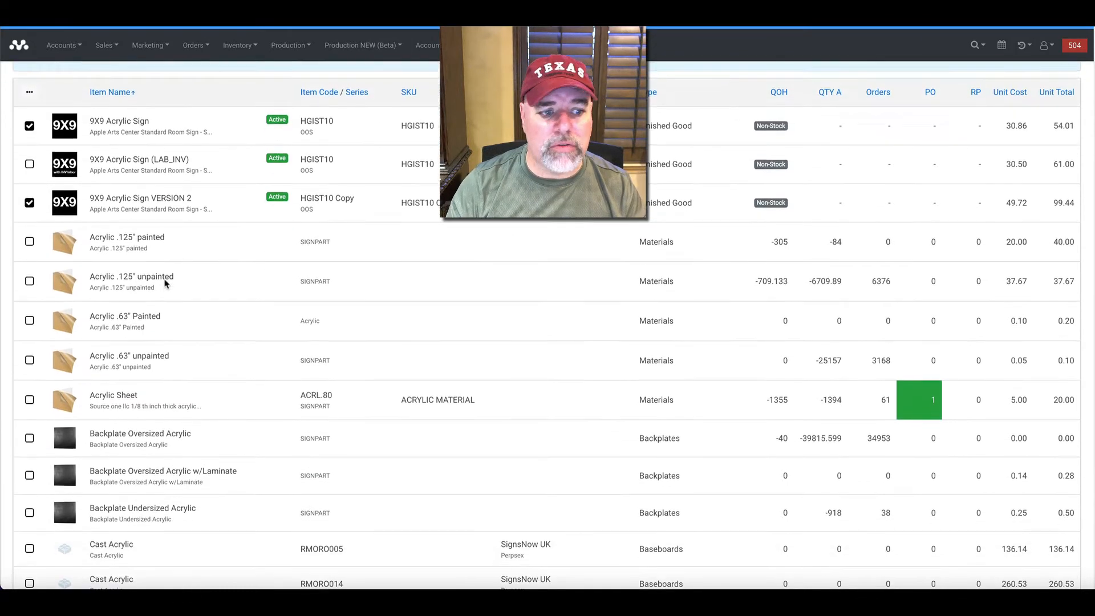
{"action": "scroll", "coordinate": [166, 284], "scroll_direction": "down", "scroll_amount": 3}
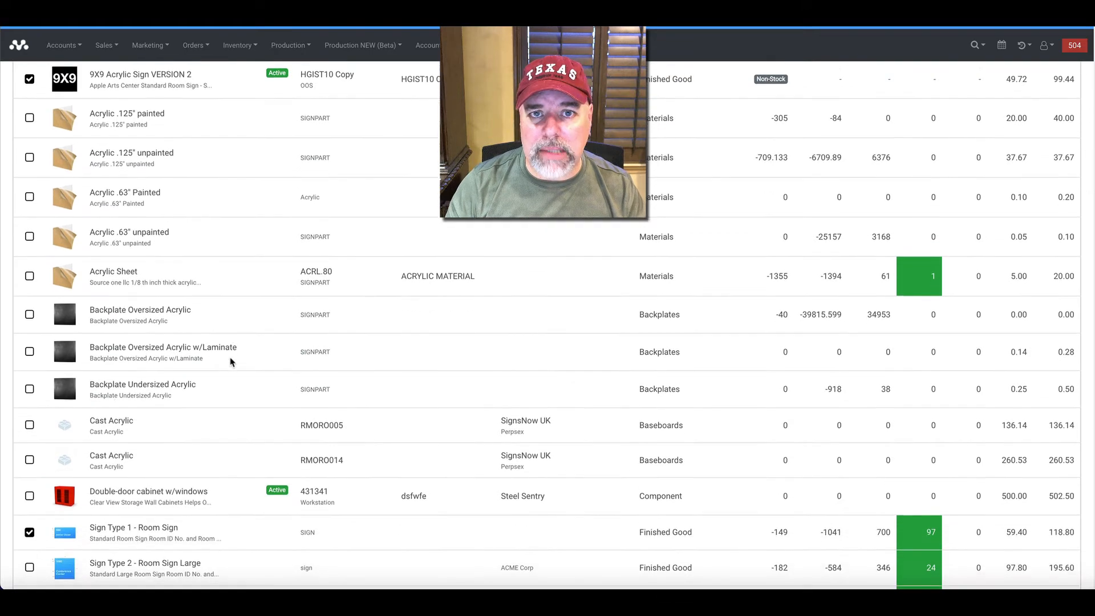
{"action": "scroll", "coordinate": [230, 362], "scroll_direction": "down", "scroll_amount": 3}
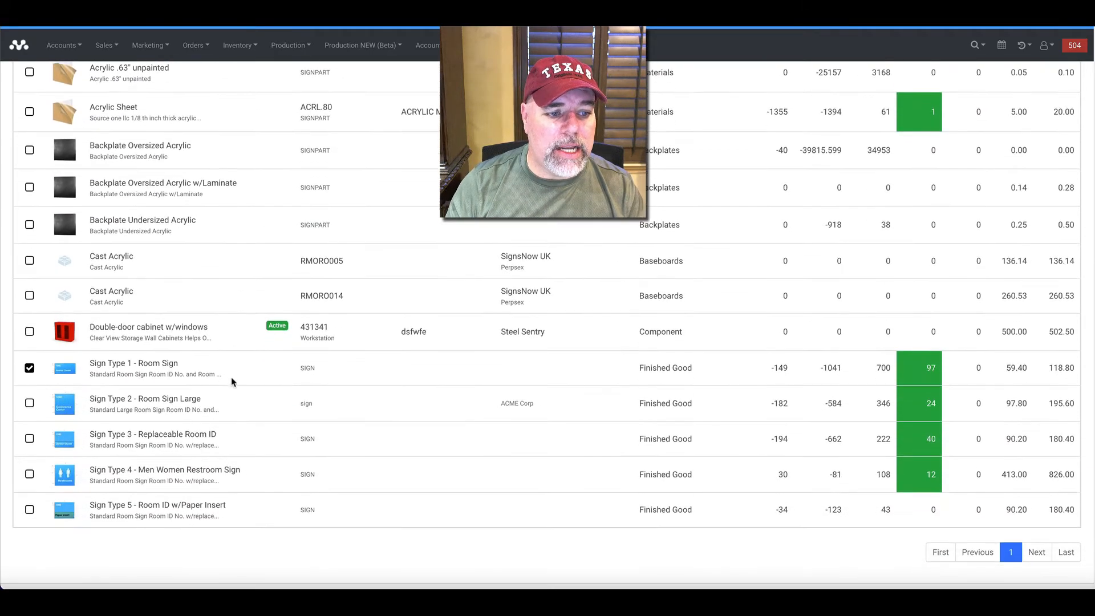
{"action": "scroll", "coordinate": [342, 413], "scroll_direction": "down", "scroll_amount": 1}
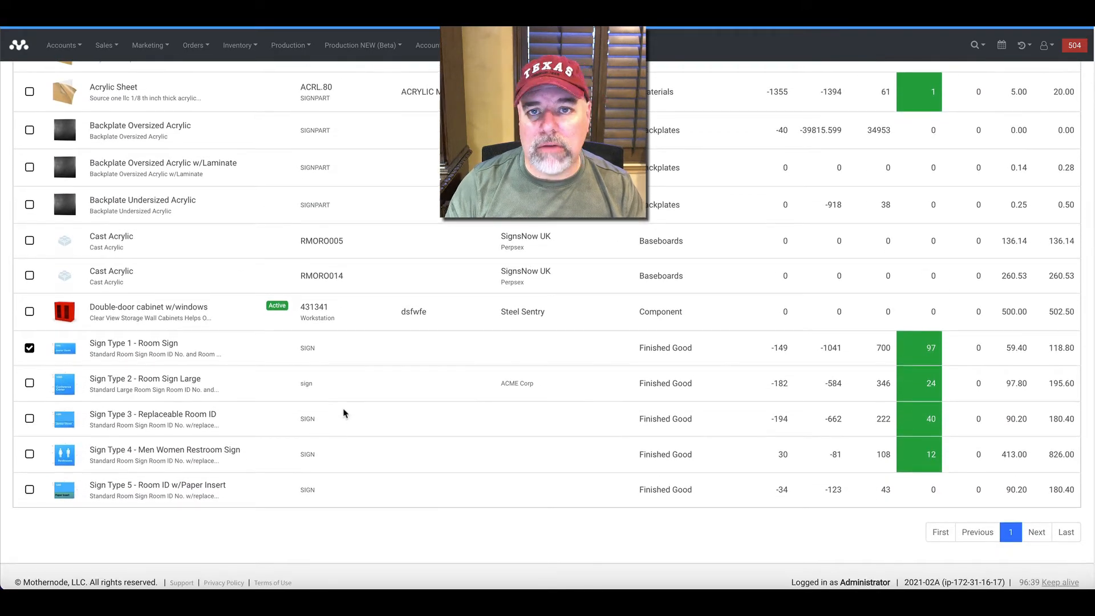
{"action": "scroll", "coordinate": [344, 412], "scroll_direction": "up", "scroll_amount": 8}
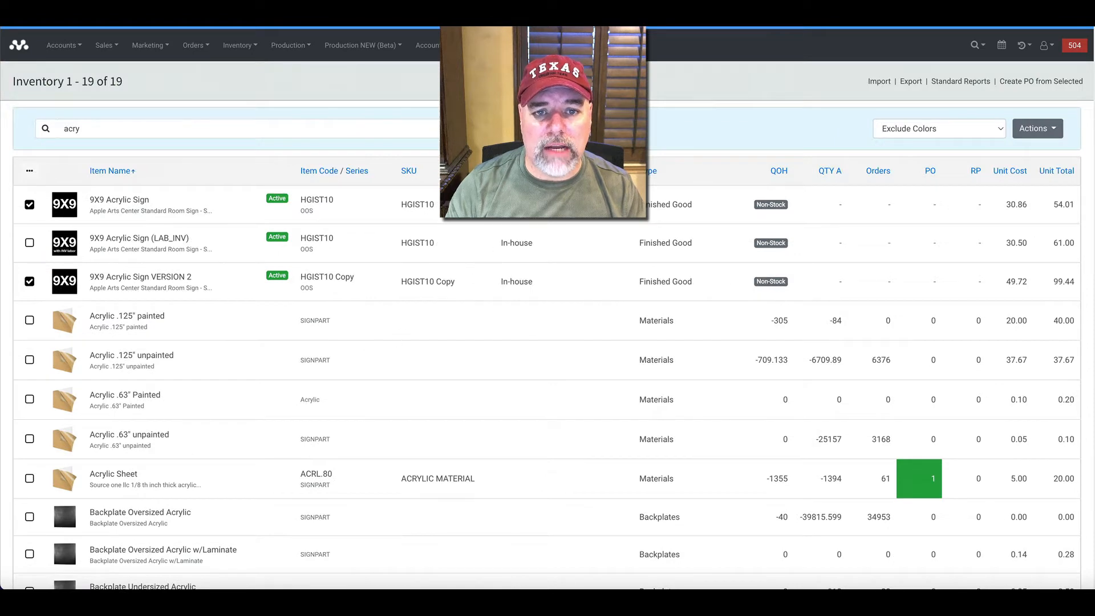
Apply the SIGN PARTS EXAMPLES saved search to the inventory and look through the sign parts it lists.
{"action": "left_click", "coordinate": [896, 135]}
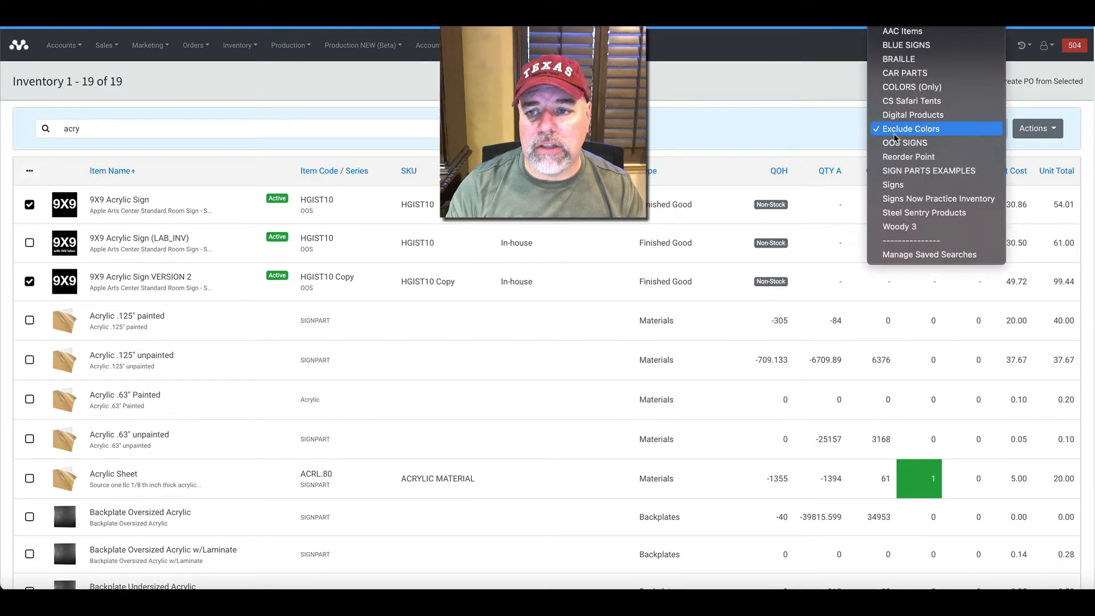
{"action": "left_click", "coordinate": [913, 170]}
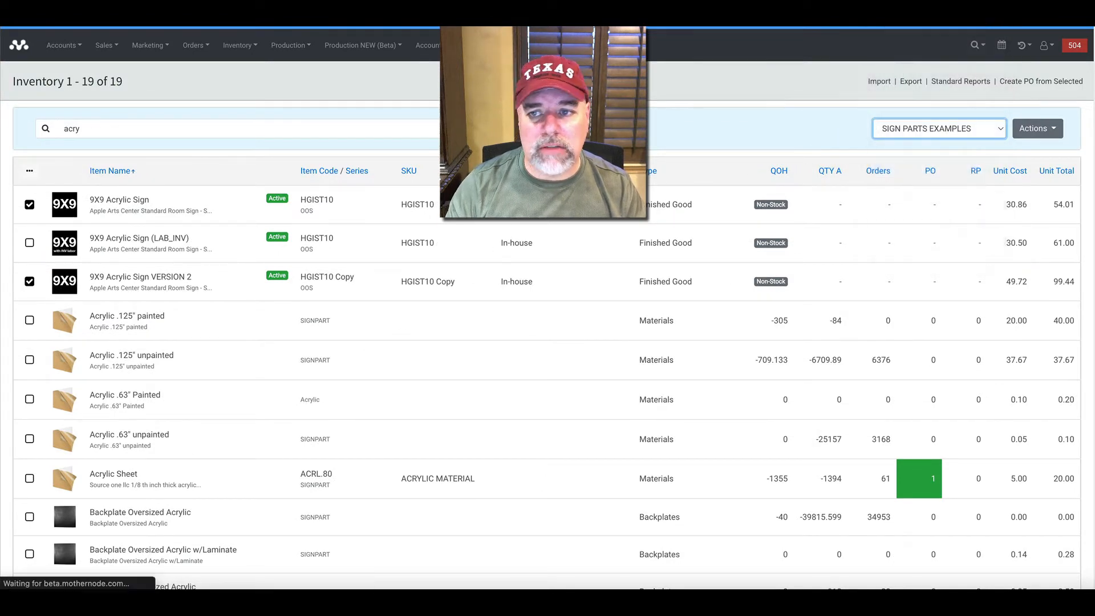
{"action": "scroll", "coordinate": [378, 244], "scroll_direction": "down", "scroll_amount": 1}
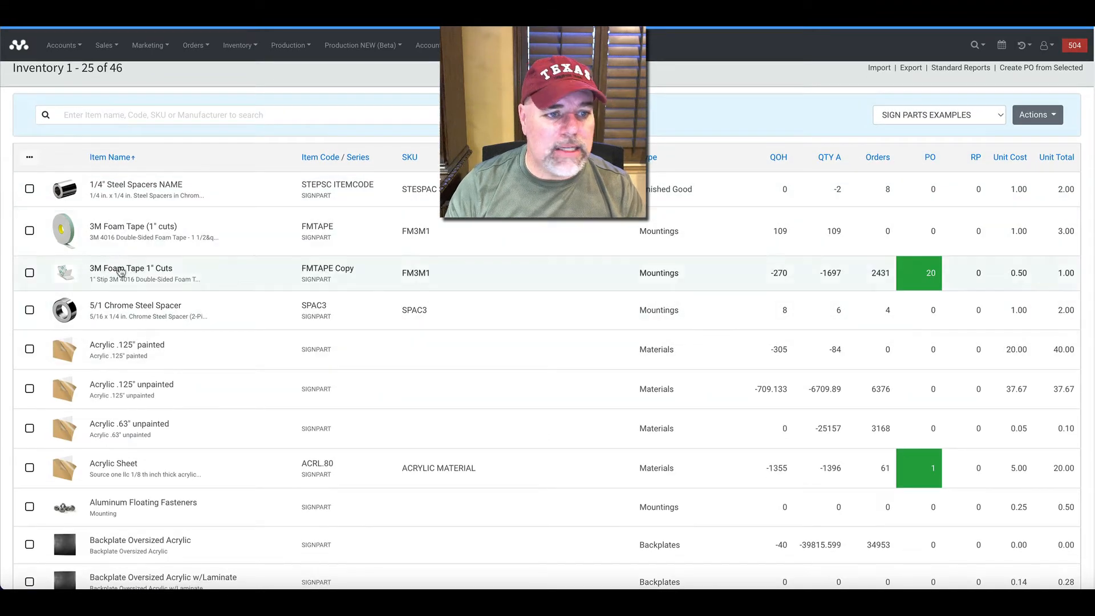
{"action": "scroll", "coordinate": [127, 278], "scroll_direction": "down", "scroll_amount": 5}
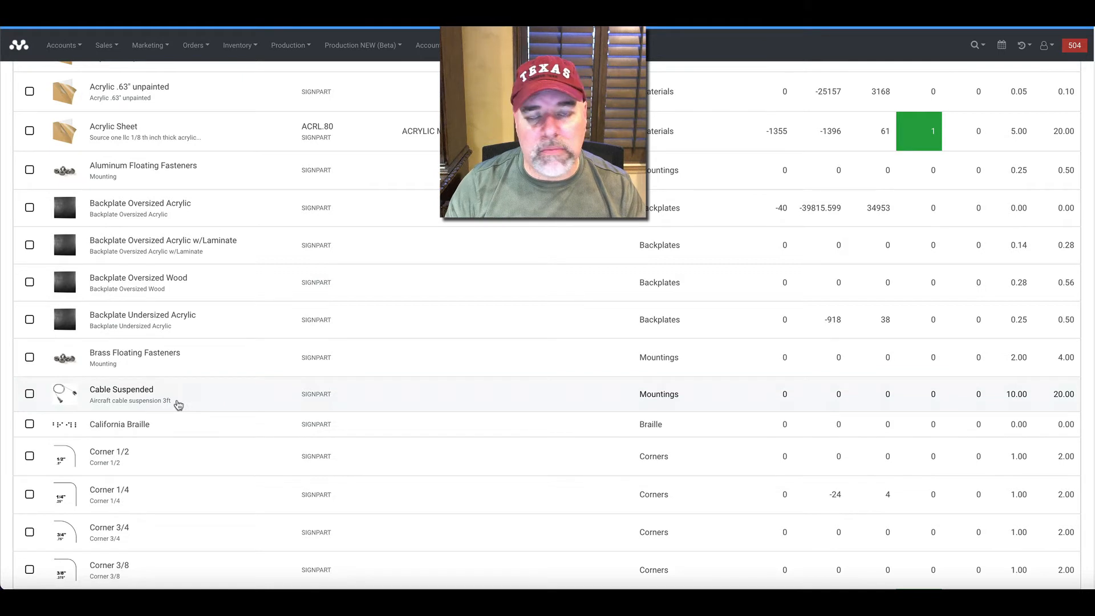
{"action": "scroll", "coordinate": [176, 403], "scroll_direction": "down", "scroll_amount": 2}
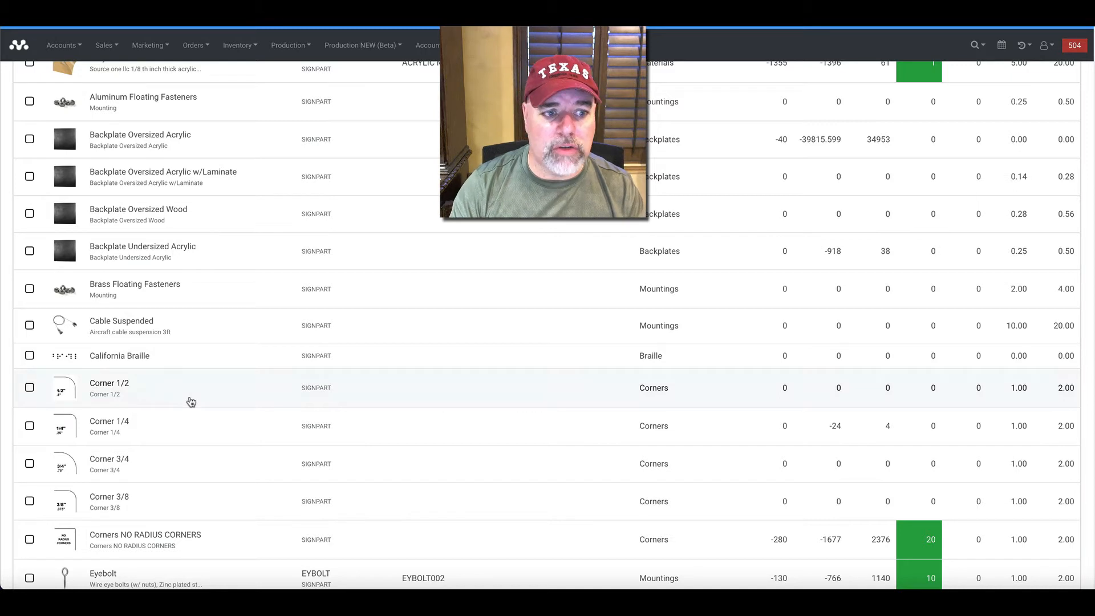
{"action": "scroll", "coordinate": [126, 416], "scroll_direction": "down", "scroll_amount": 1}
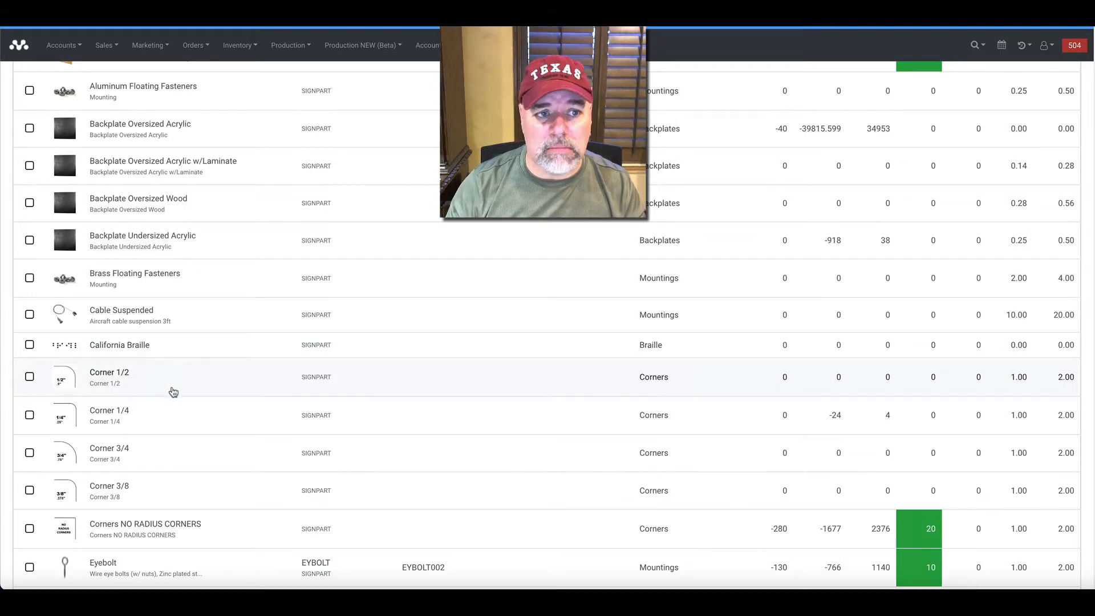
{"action": "scroll", "coordinate": [171, 392], "scroll_direction": "up", "scroll_amount": 3}
{"action": "scroll", "coordinate": [173, 393], "scroll_direction": "up", "scroll_amount": 4}
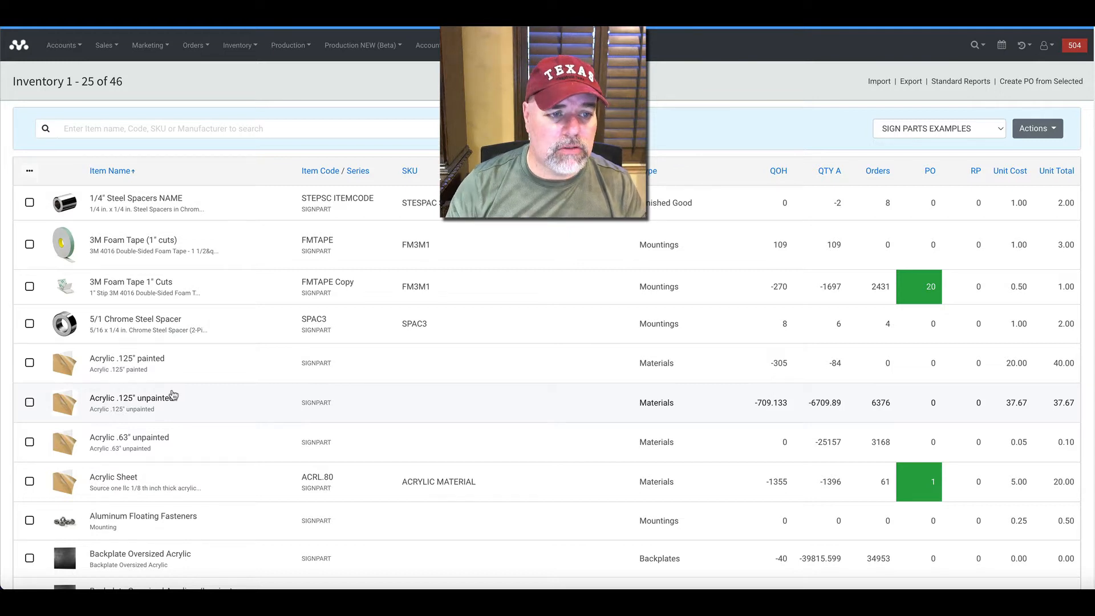
Search the inventory for "sign typ" and open the Sign Type 4 - Men Women Restroom Sign item.
{"action": "left_click", "coordinate": [159, 135]}
{"action": "type", "text": "sign"}
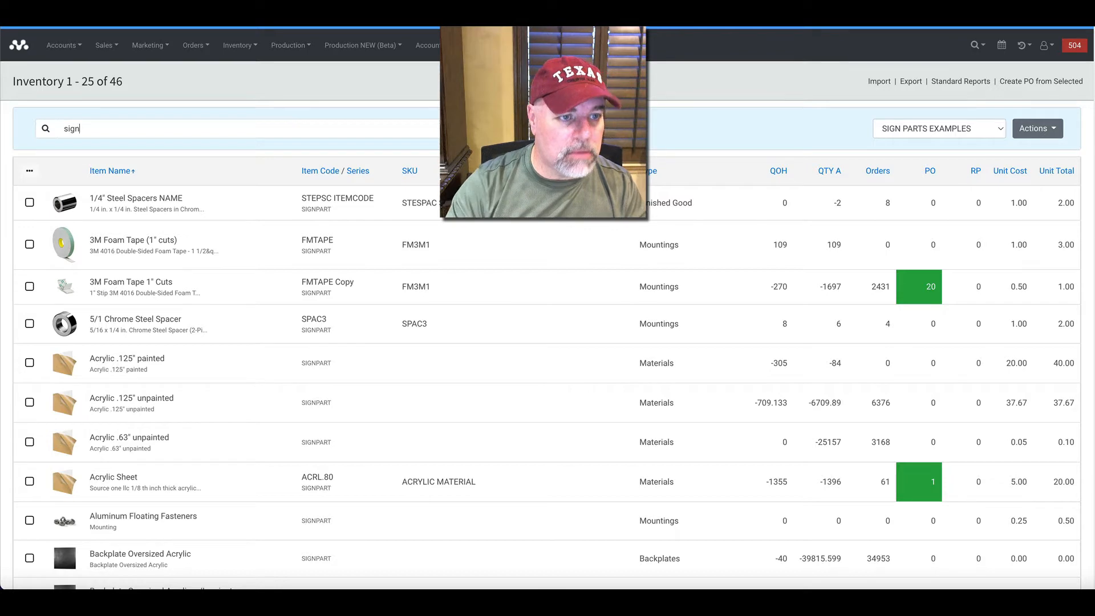
{"action": "type", "text": " typ"}
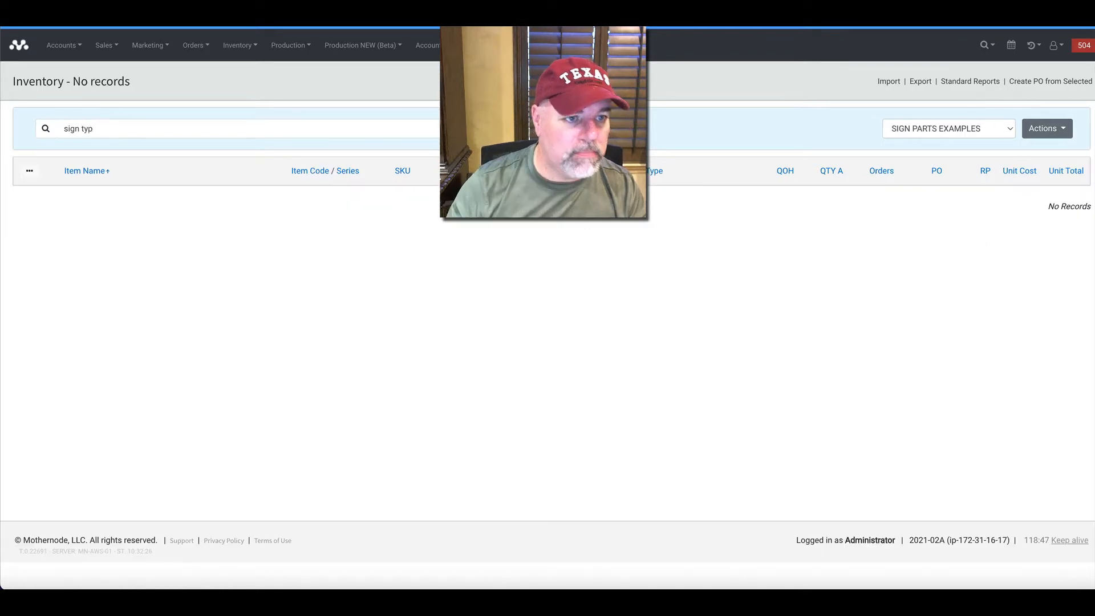
{"action": "key", "text": "Return"}
{"action": "scroll", "coordinate": [574, 138], "scroll_direction": "down", "scroll_amount": 2}
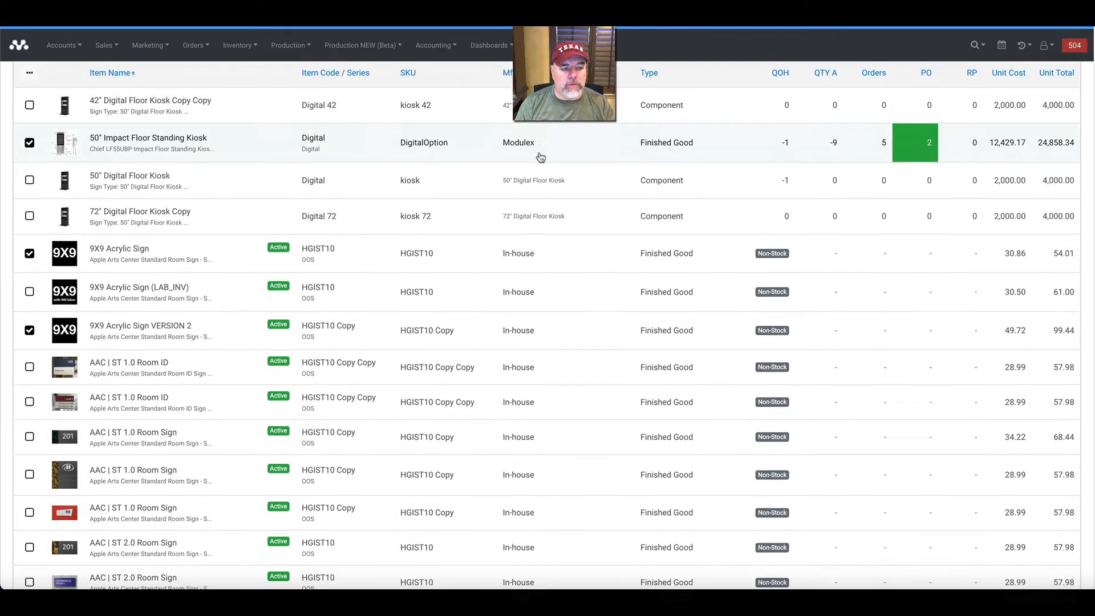
{"action": "scroll", "coordinate": [524, 162], "scroll_direction": "down", "scroll_amount": 1}
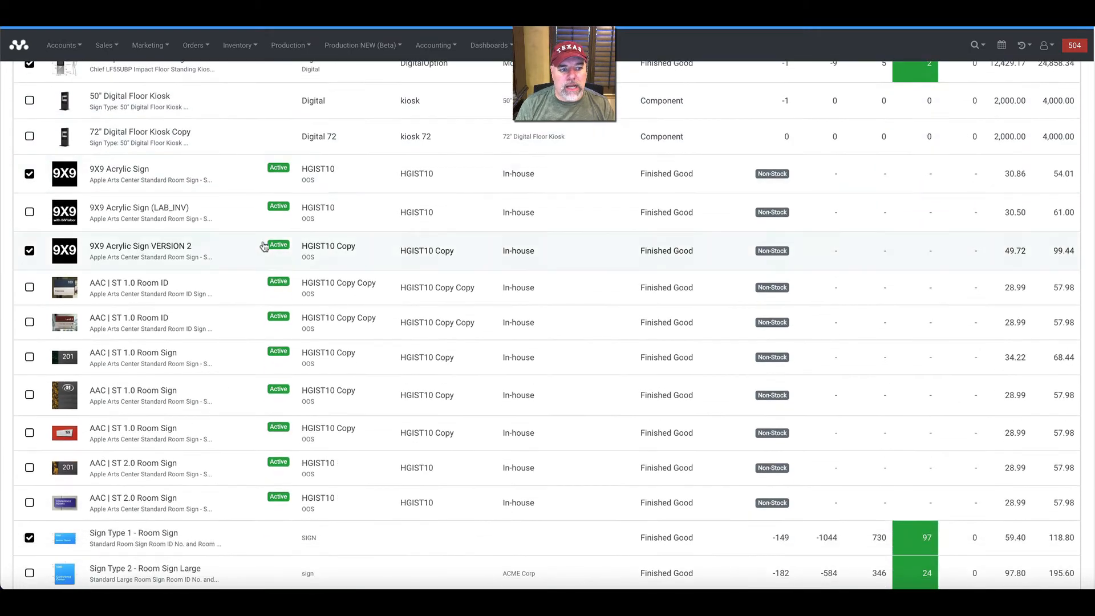
{"action": "scroll", "coordinate": [255, 246], "scroll_direction": "down", "scroll_amount": 1}
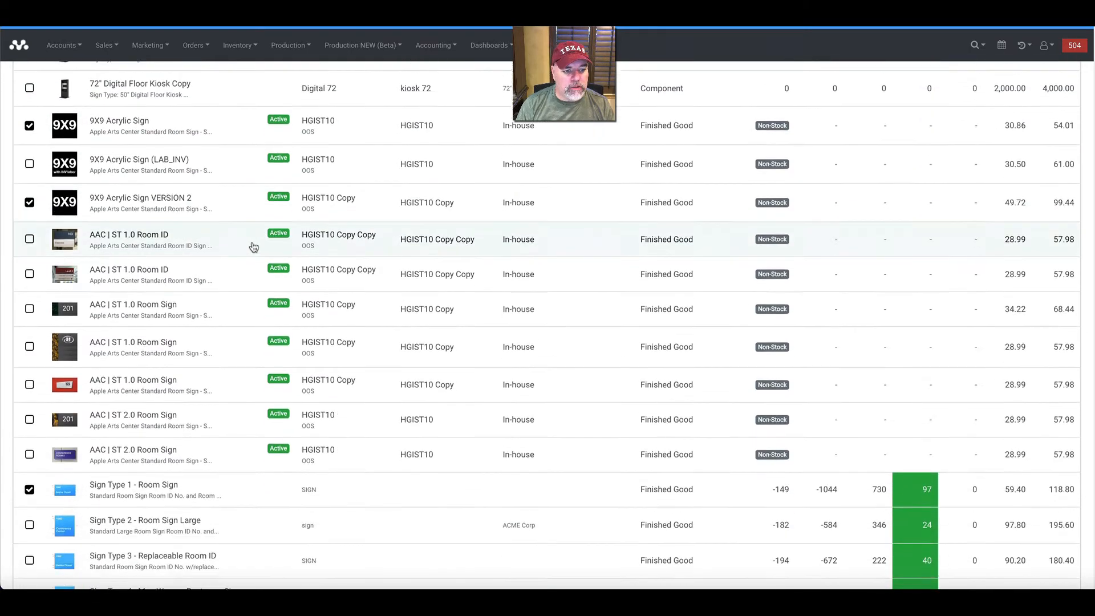
{"action": "scroll", "coordinate": [231, 260], "scroll_direction": "down", "scroll_amount": 2}
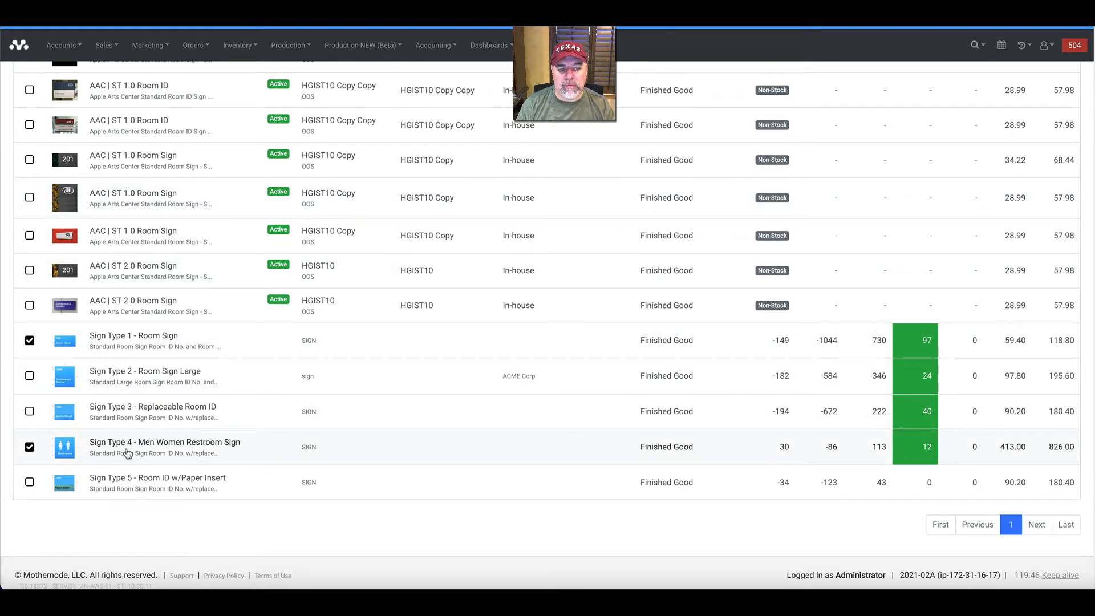
{"action": "left_click", "coordinate": [251, 447]}
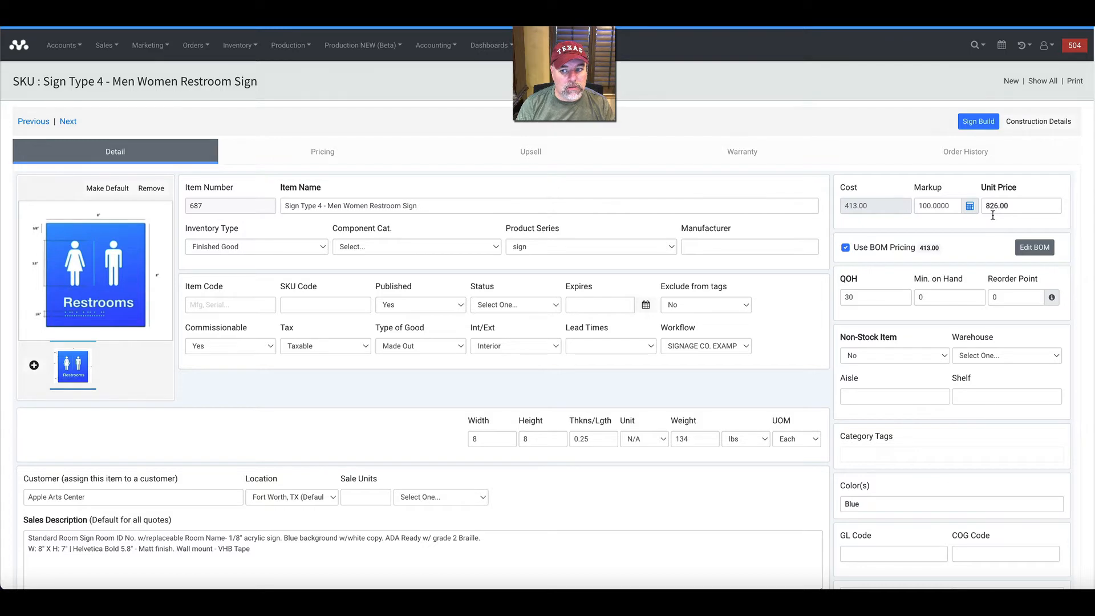
Calculate the restroom sign's markup from a desired price of 900.
{"action": "left_click", "coordinate": [970, 207]}
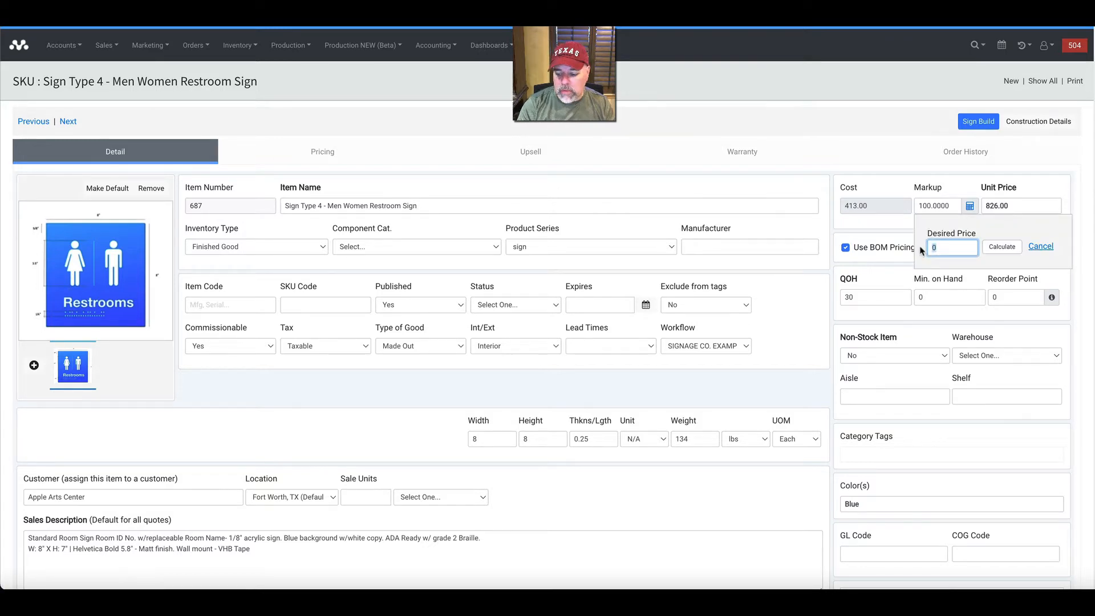
{"action": "type", "text": "900"}
{"action": "left_click", "coordinate": [1001, 247]}
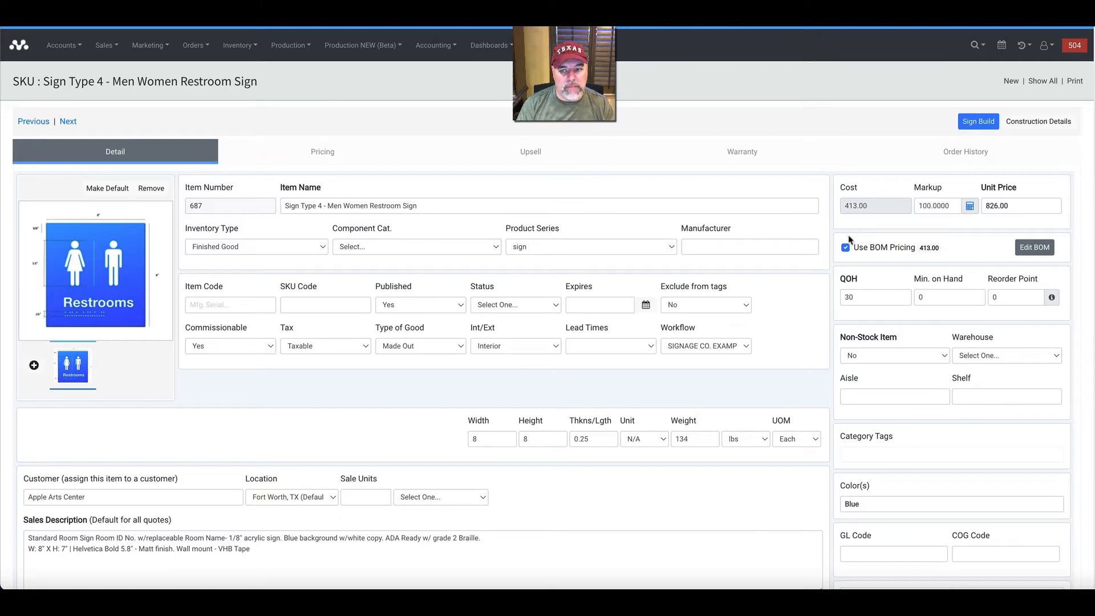
Try a manual cost of 500 with BOM pricing turned off, and restore BOM pricing for the item.
{"action": "left_click", "coordinate": [846, 248]}
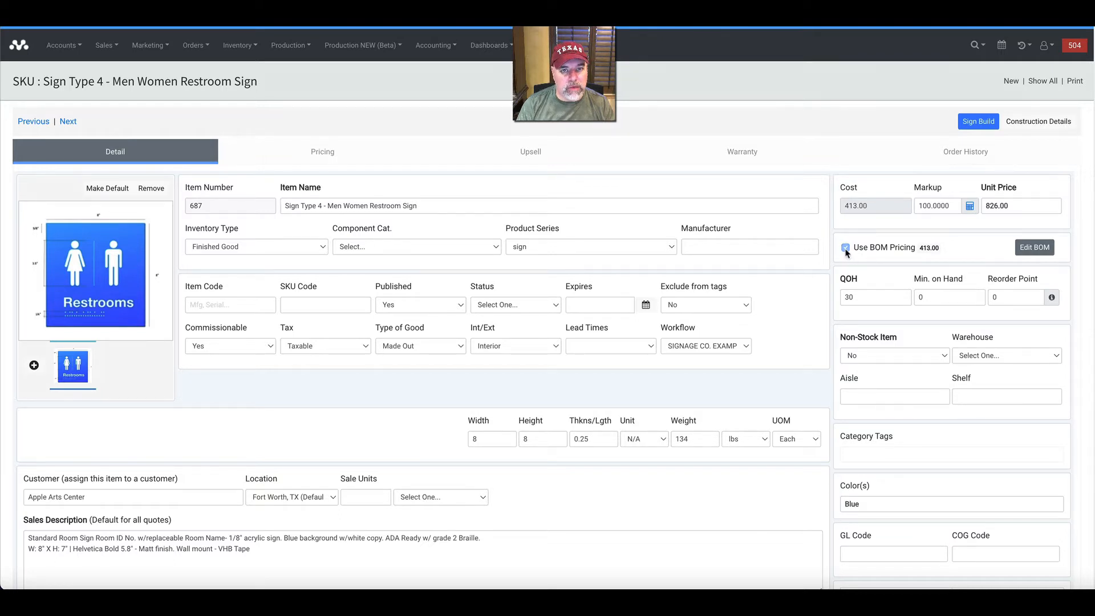
{"action": "left_click_drag", "start_coordinate": [858, 207], "coordinate": [831, 209]}
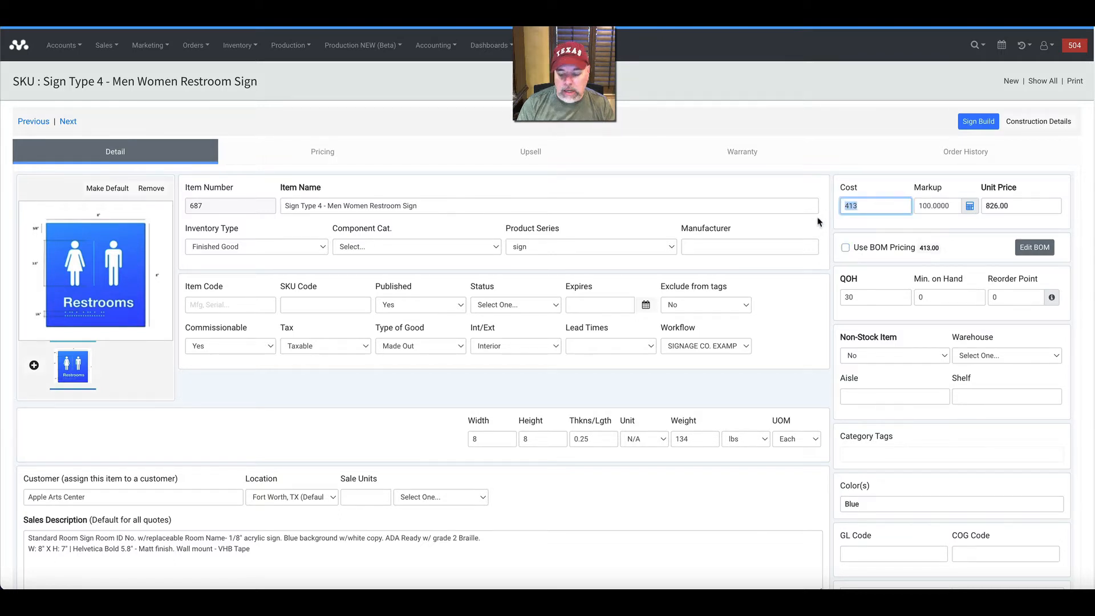
{"action": "type", "text": "500"}
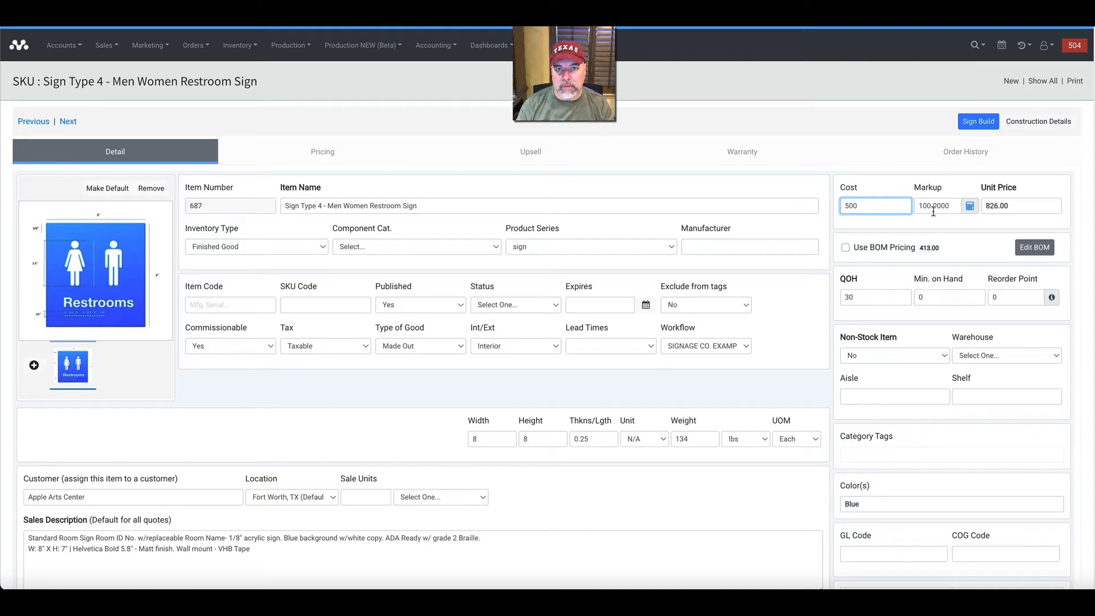
{"action": "left_click", "coordinate": [876, 228]}
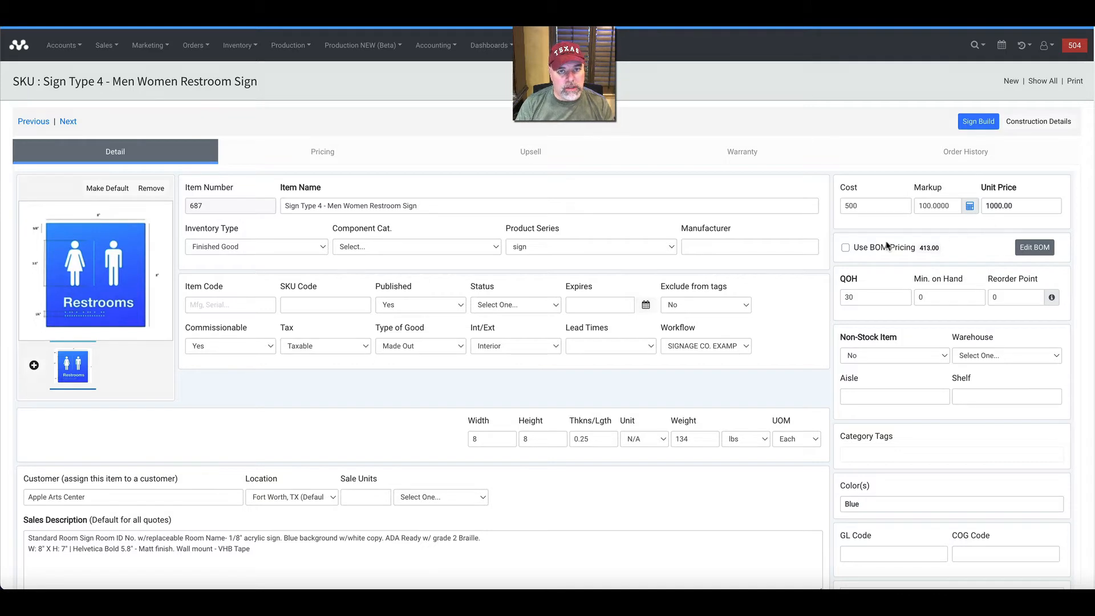
{"action": "left_click", "coordinate": [844, 248]}
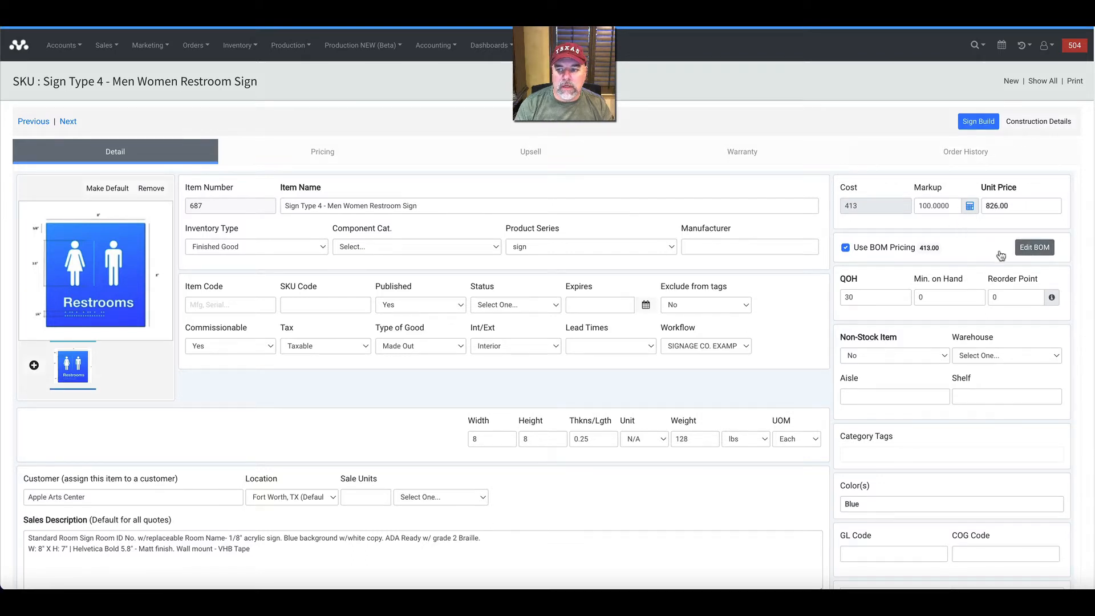
Open the restroom sign's bill of materials and examine its components from Braille and colors to fonts and symbols.
{"action": "left_click", "coordinate": [1033, 249]}
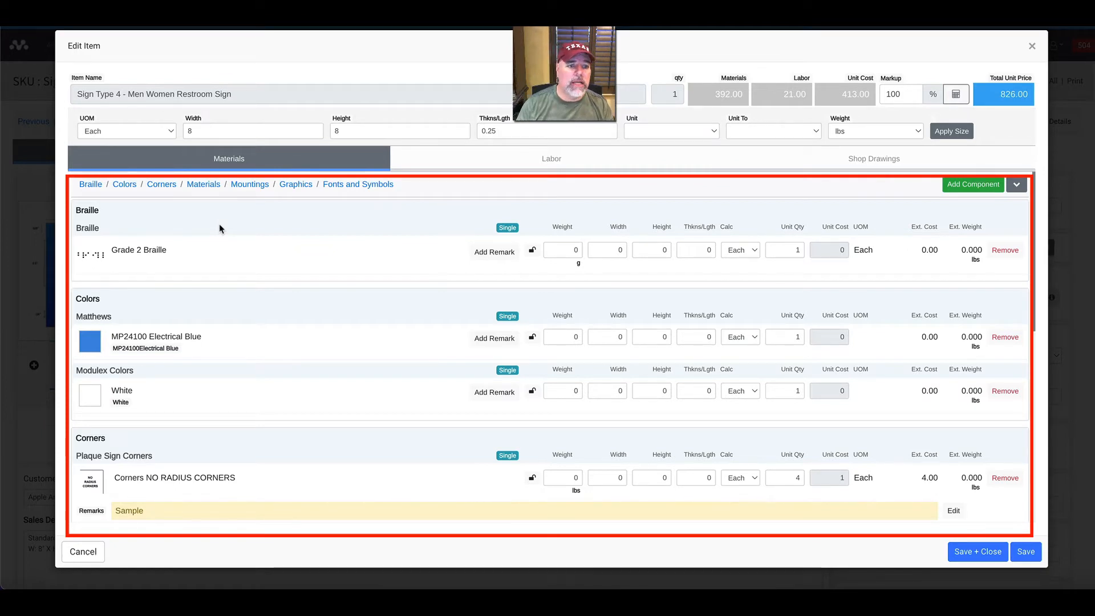
{"action": "scroll", "coordinate": [220, 231], "scroll_direction": "down", "scroll_amount": 1}
{"action": "scroll", "coordinate": [221, 235], "scroll_direction": "down", "scroll_amount": 3}
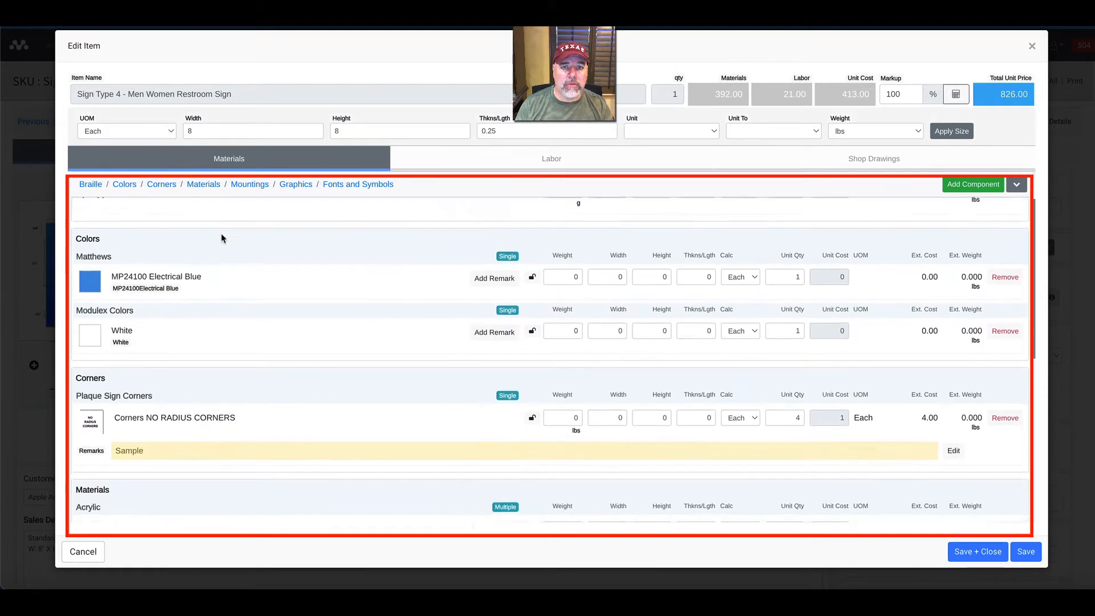
{"action": "scroll", "coordinate": [223, 239], "scroll_direction": "down", "scroll_amount": 1}
{"action": "scroll", "coordinate": [222, 240], "scroll_direction": "down", "scroll_amount": 8}
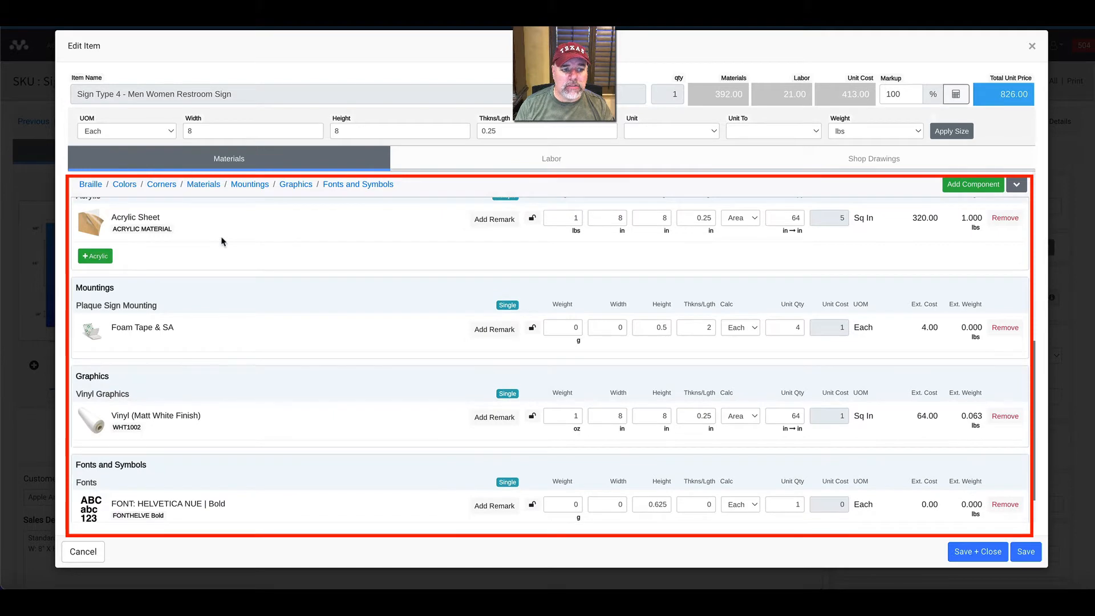
{"action": "scroll", "coordinate": [222, 238], "scroll_direction": "down", "scroll_amount": 2}
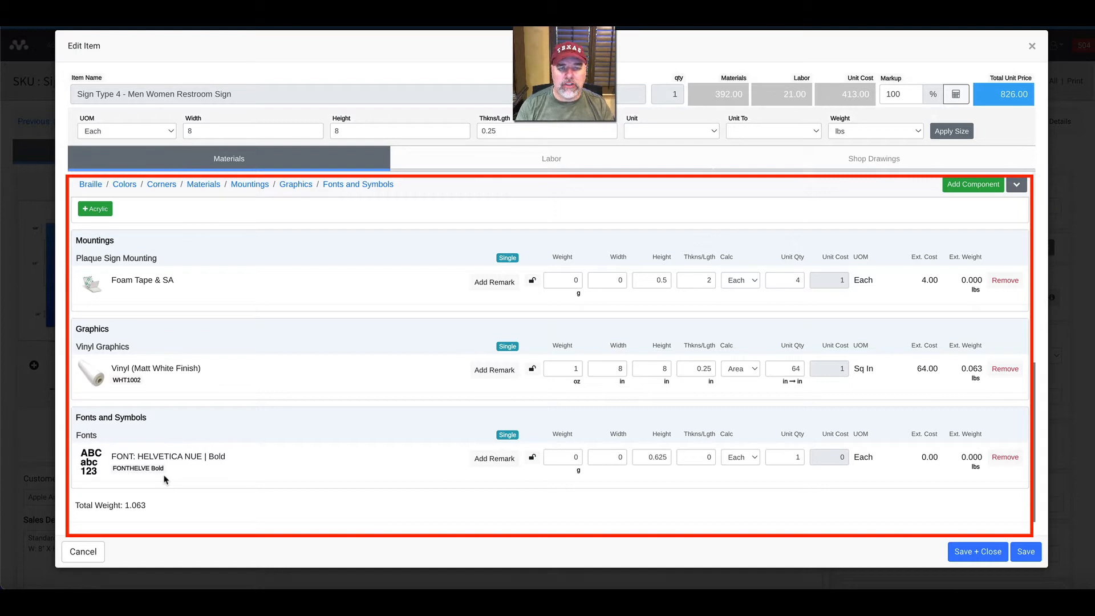
{"action": "scroll", "coordinate": [165, 479], "scroll_direction": "up", "scroll_amount": 4}
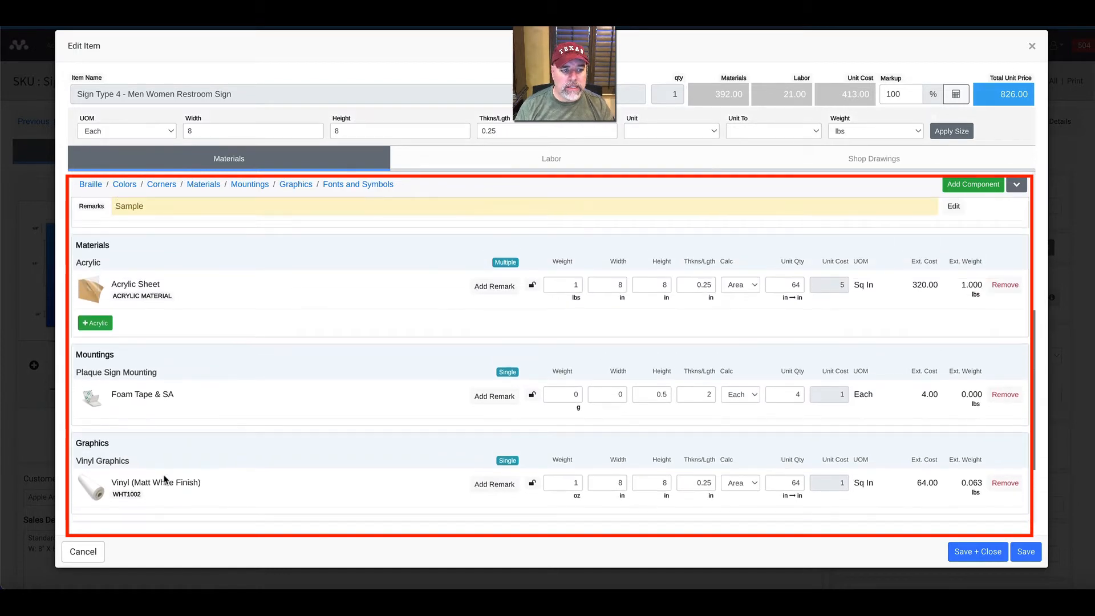
{"action": "scroll", "coordinate": [225, 355], "scroll_direction": "up", "scroll_amount": 1}
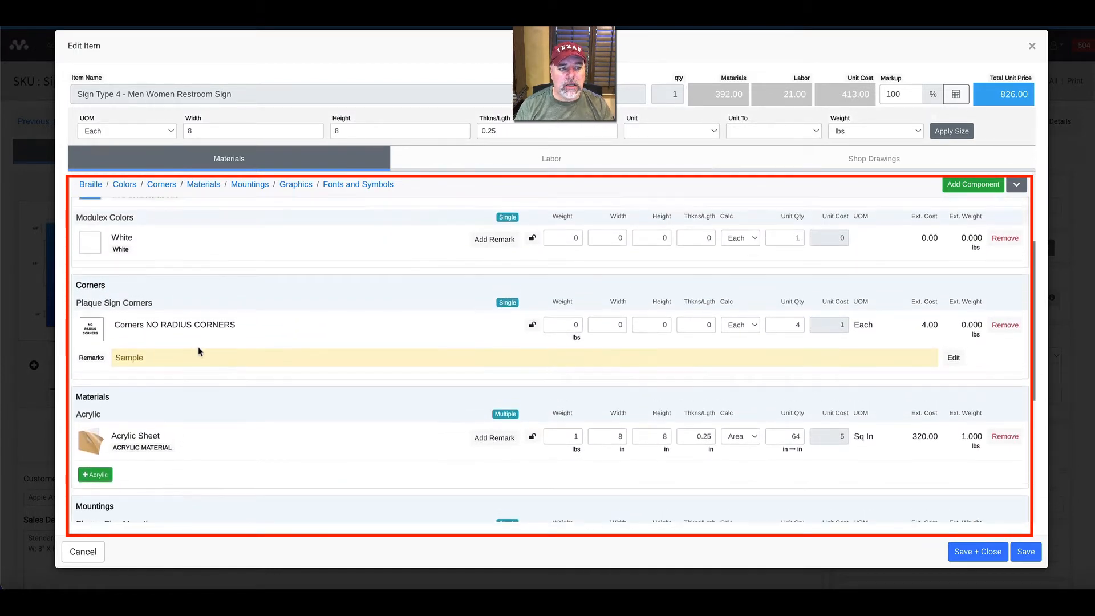
{"action": "scroll", "coordinate": [199, 354], "scroll_direction": "up", "scroll_amount": 1}
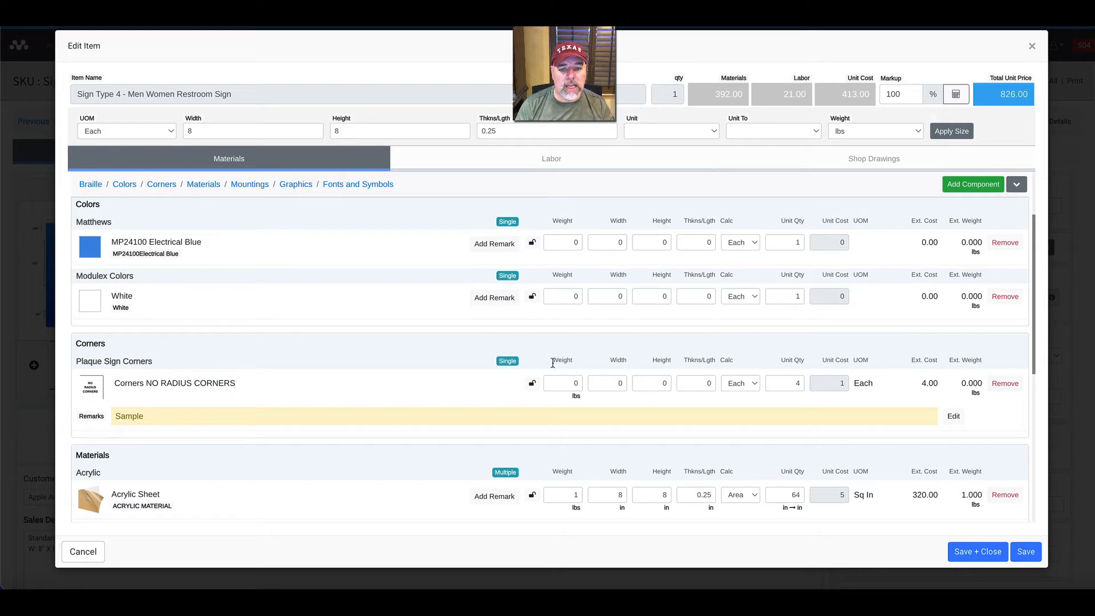
{"action": "scroll", "coordinate": [570, 376], "scroll_direction": "down", "scroll_amount": 1}
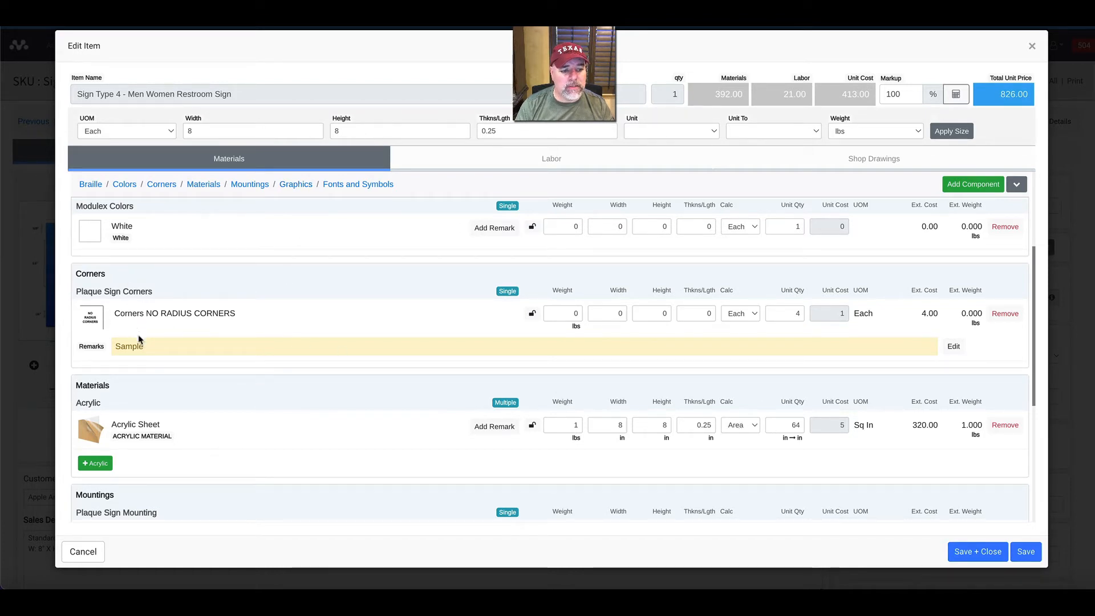
{"action": "scroll", "coordinate": [143, 342], "scroll_direction": "down", "scroll_amount": 2}
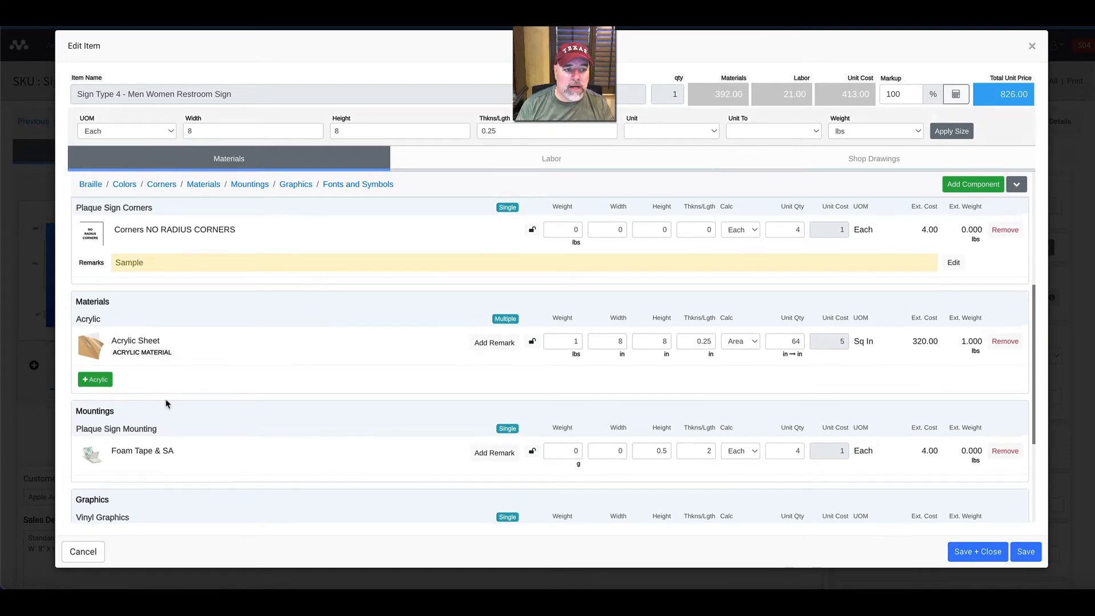
Review the restroom sign's component quantities, sizes and costs from Braille through fonts and symbols.
{"action": "scroll", "coordinate": [165, 408], "scroll_direction": "up", "scroll_amount": 4}
{"action": "scroll", "coordinate": [170, 414], "scroll_direction": "down", "scroll_amount": 6}
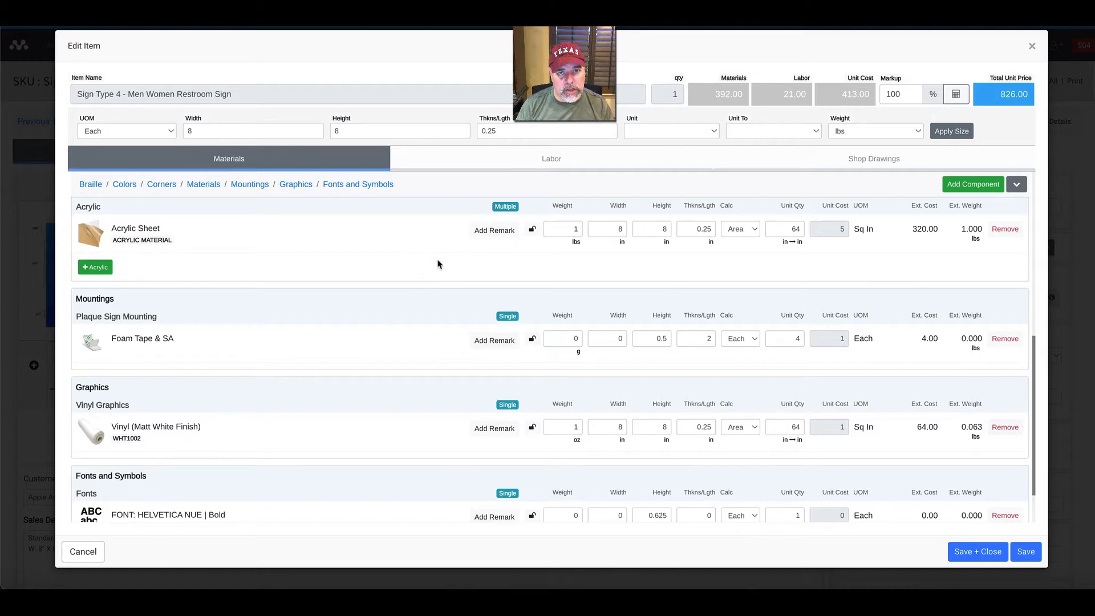
{"action": "scroll", "coordinate": [456, 248], "scroll_direction": "up", "scroll_amount": 6}
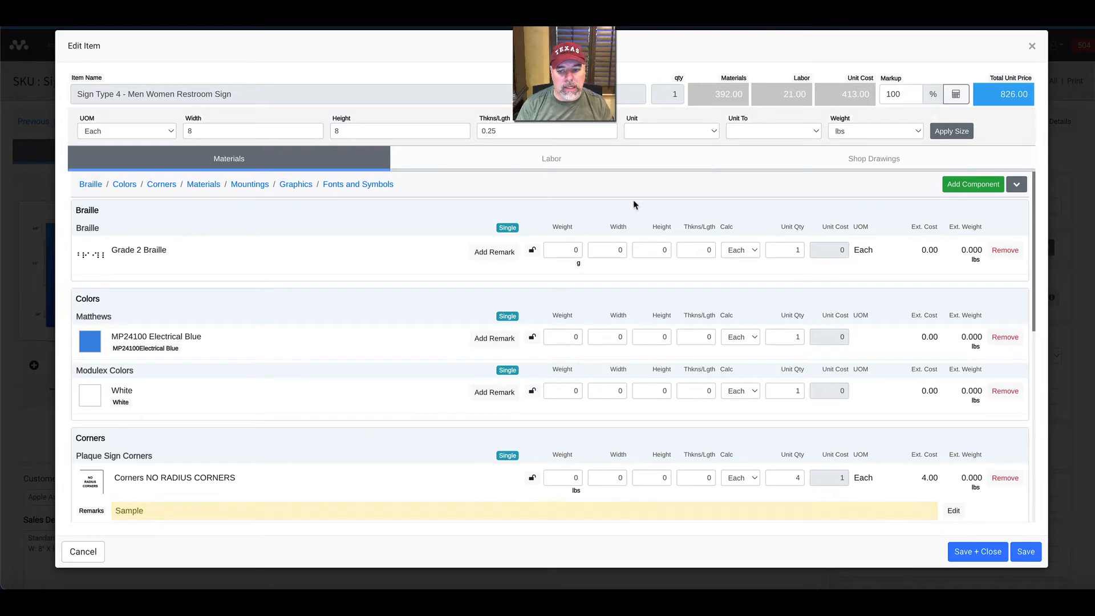
{"action": "scroll", "coordinate": [627, 208], "scroll_direction": "down", "scroll_amount": 1}
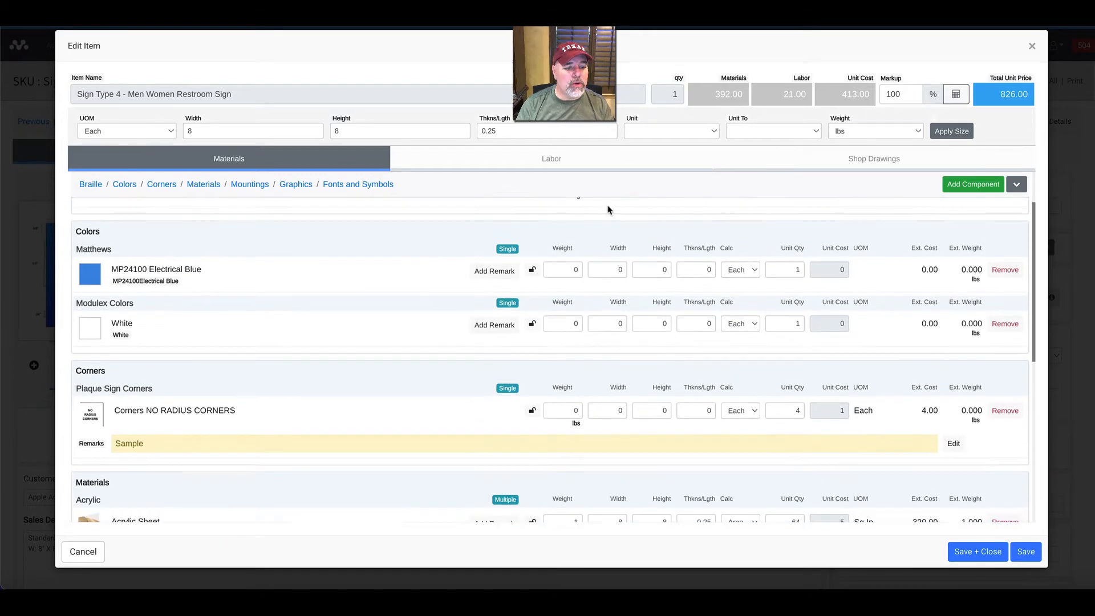
{"action": "scroll", "coordinate": [608, 210], "scroll_direction": "down", "scroll_amount": 4}
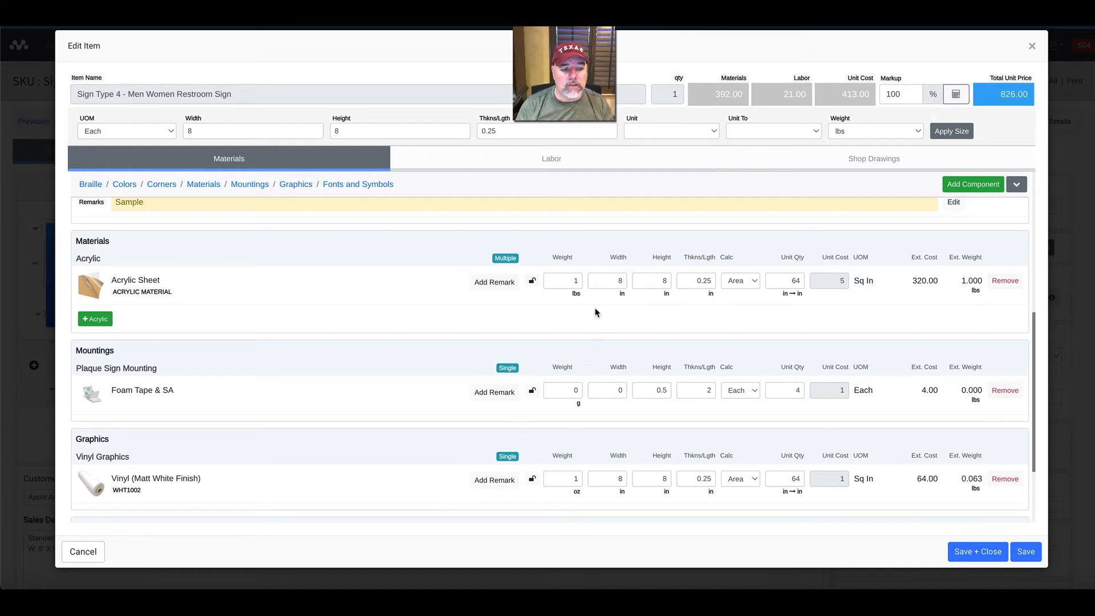
{"action": "scroll", "coordinate": [689, 369], "scroll_direction": "down", "scroll_amount": 1}
{"action": "scroll", "coordinate": [688, 368], "scroll_direction": "down", "scroll_amount": 2}
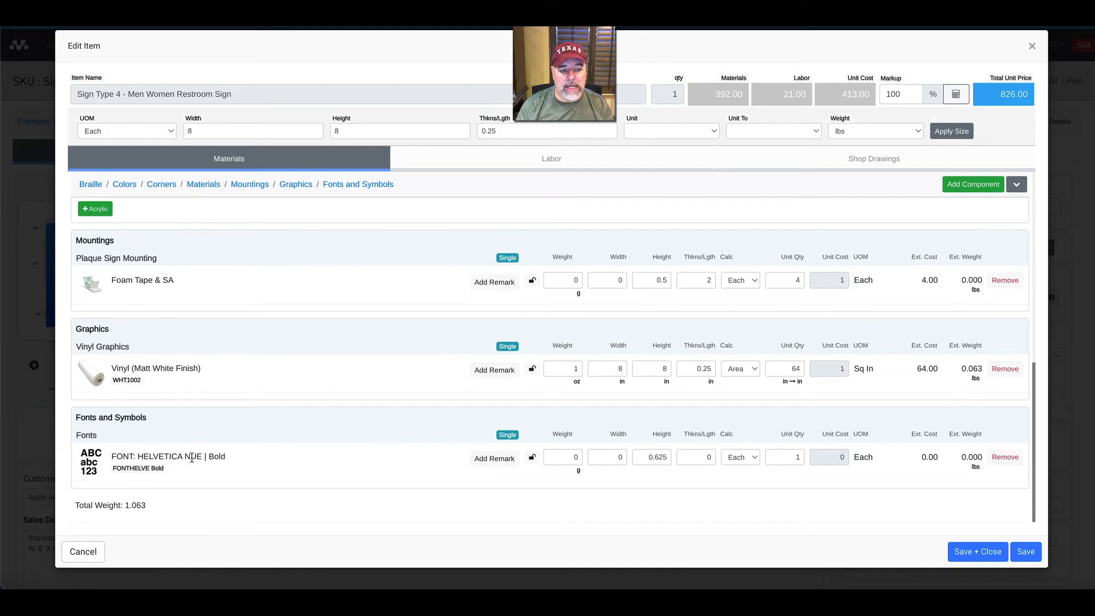
Replace the Helvetica Nue Bold font component with FONT: HELVETICA NUE | Regular, found by searching components for "font".
{"action": "left_click", "coordinate": [1003, 458]}
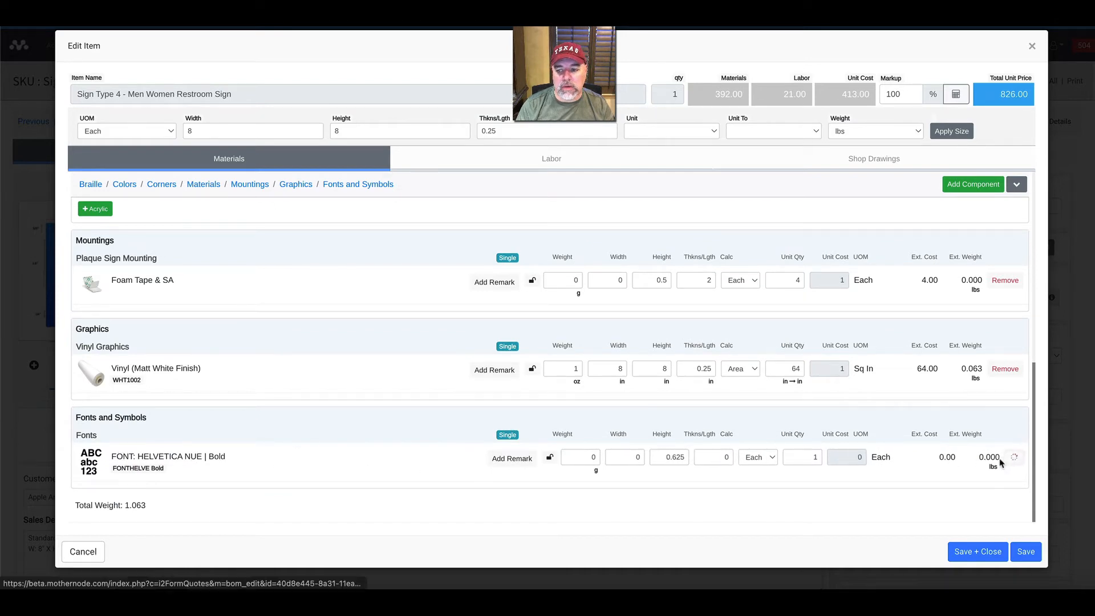
{"action": "left_click", "coordinate": [972, 184]}
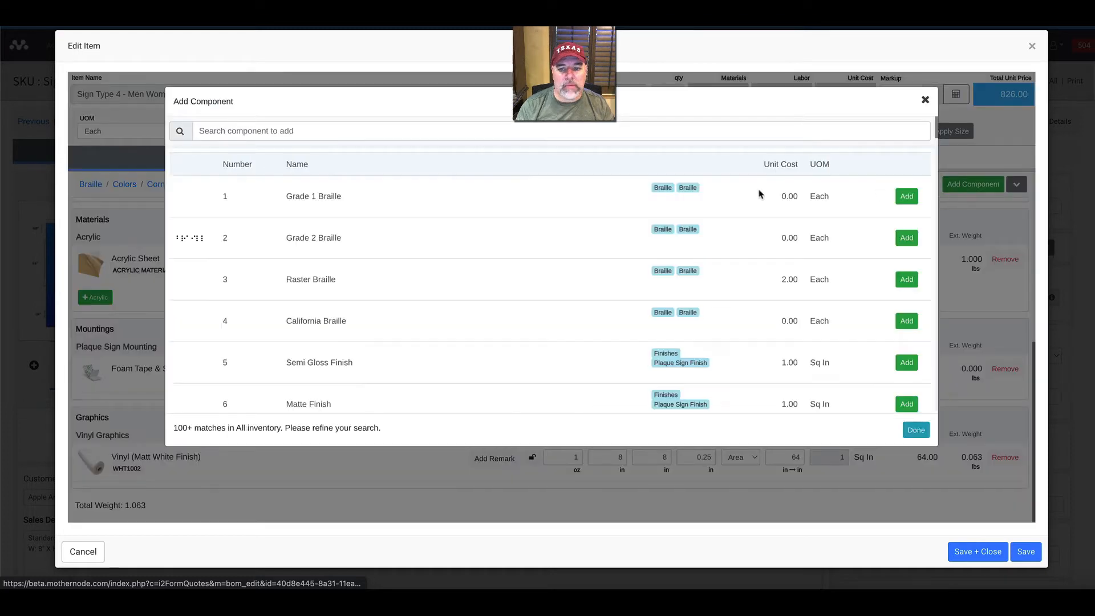
{"action": "left_click", "coordinate": [264, 134]}
{"action": "type", "text": "font"}
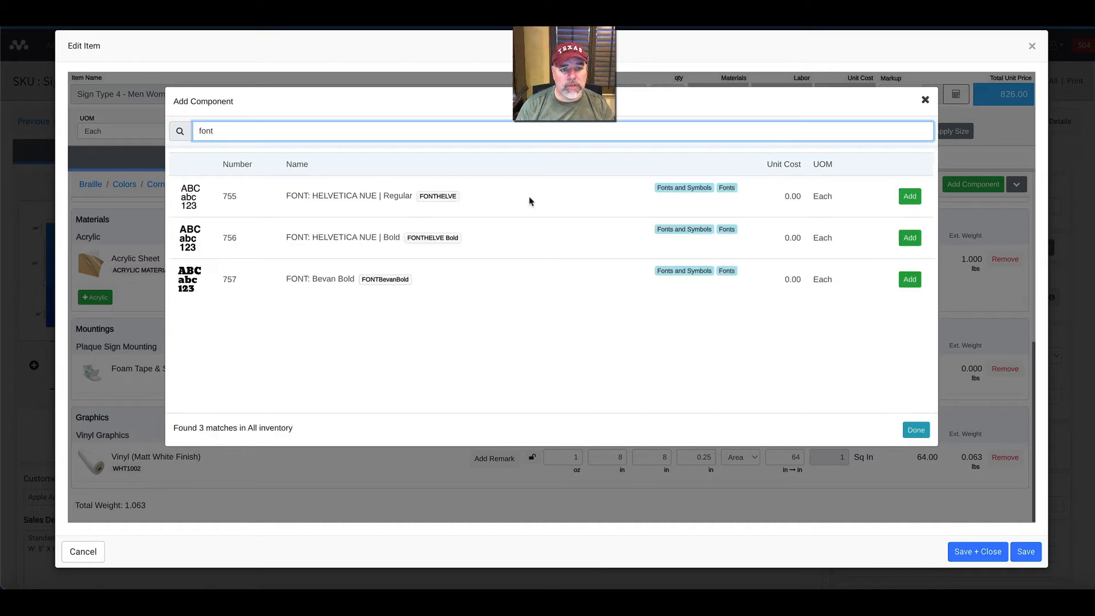
{"action": "left_click", "coordinate": [909, 197]}
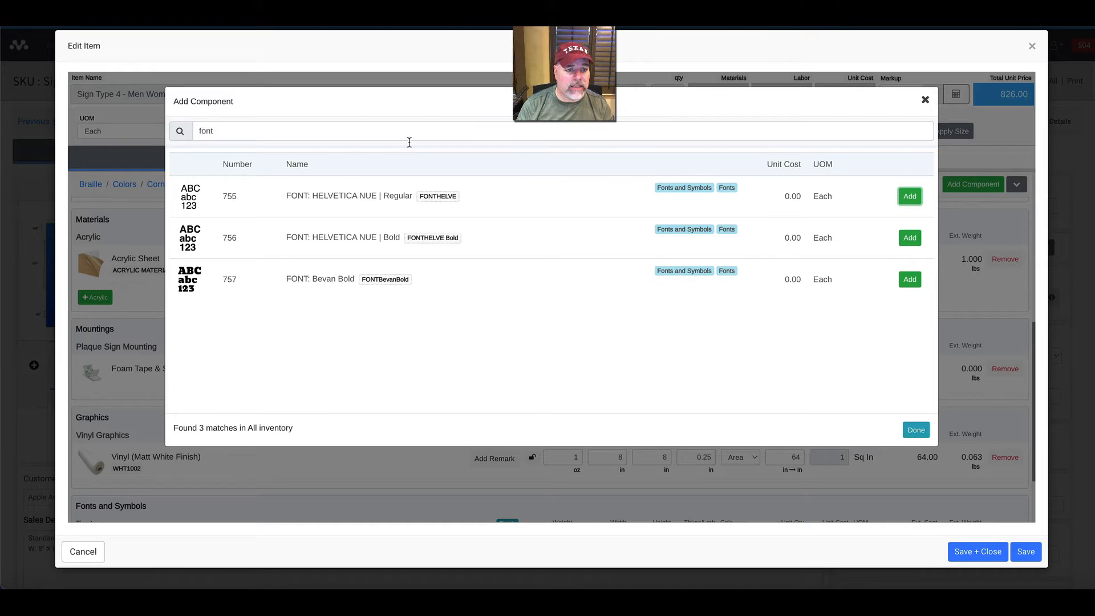
Search the components for "mounting" and add Projecting and Workstation Fabric Pins to the sign's bill of materials.
{"action": "left_click", "coordinate": [409, 141]}
{"action": "key", "text": "ctrl+a"}
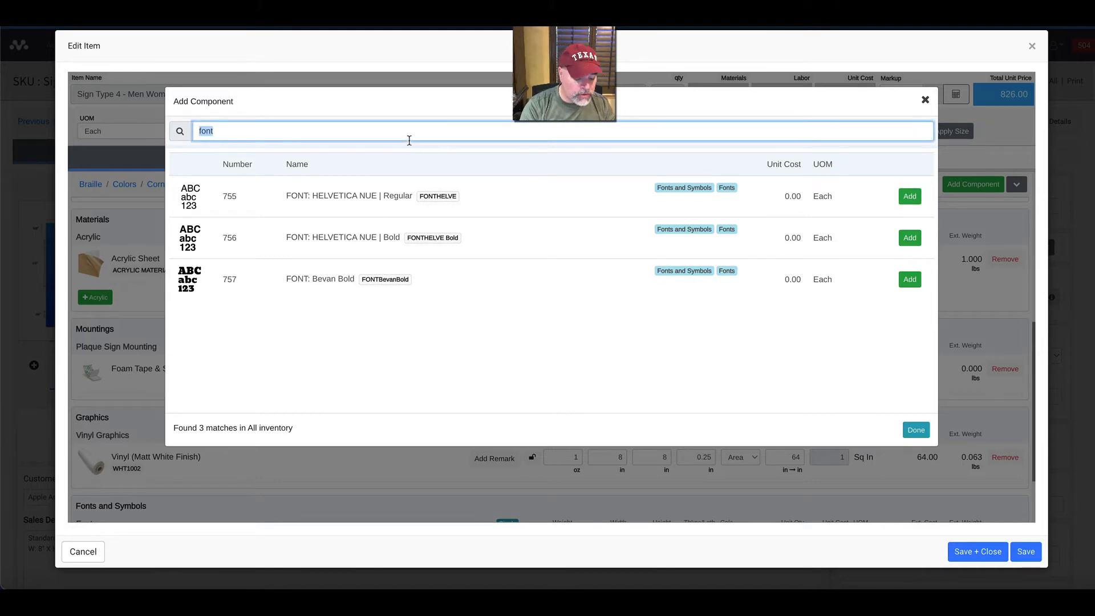
{"action": "type", "text": "mount"}
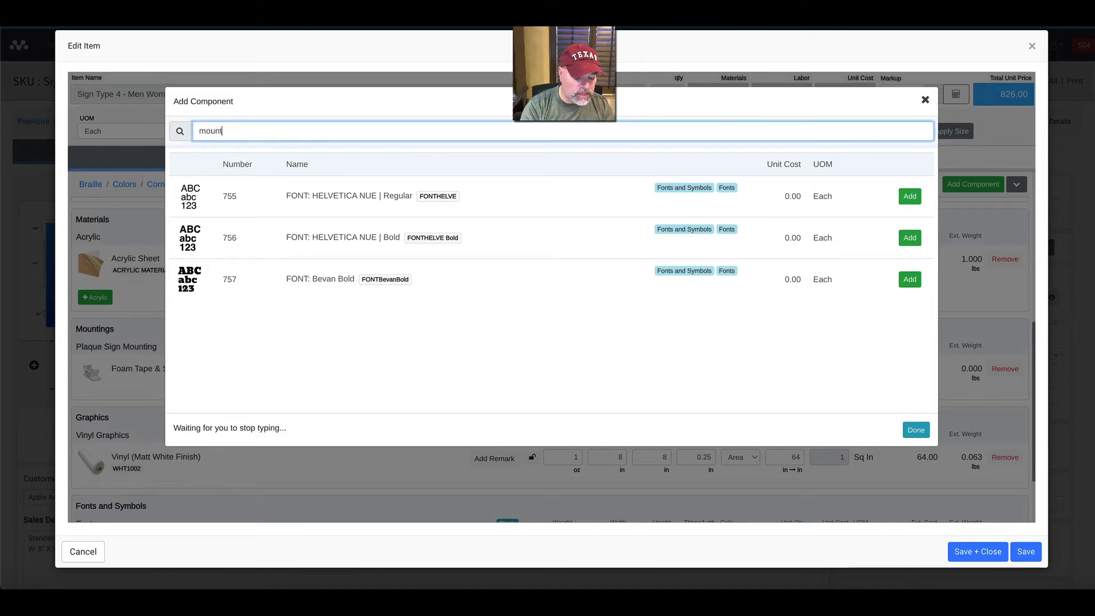
{"action": "type", "text": "ing"}
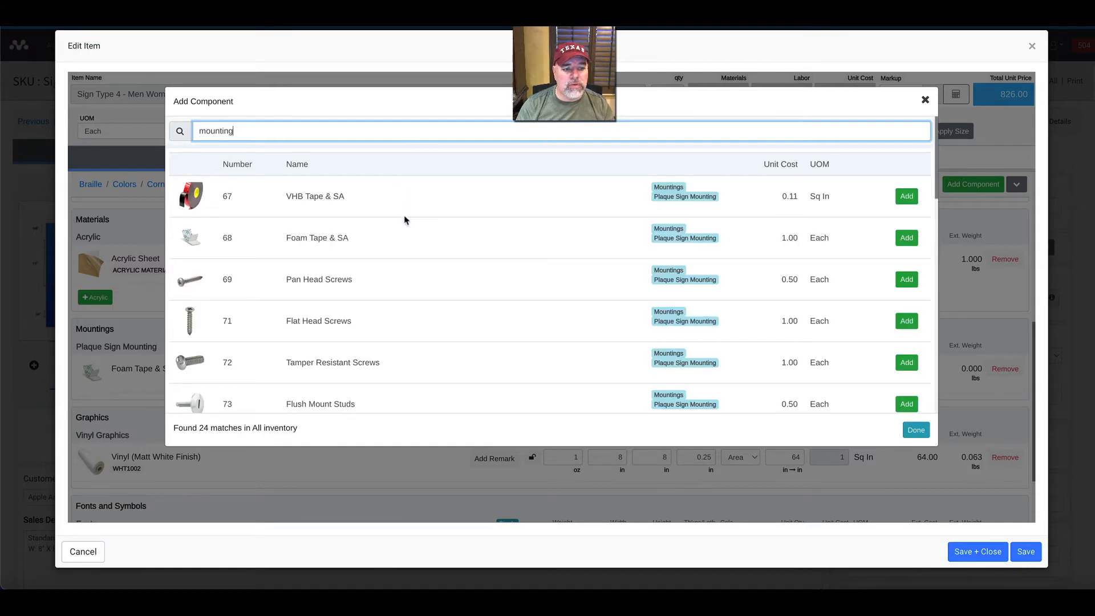
{"action": "scroll", "coordinate": [376, 237], "scroll_direction": "down", "scroll_amount": 4}
{"action": "scroll", "coordinate": [368, 243], "scroll_direction": "down", "scroll_amount": 2}
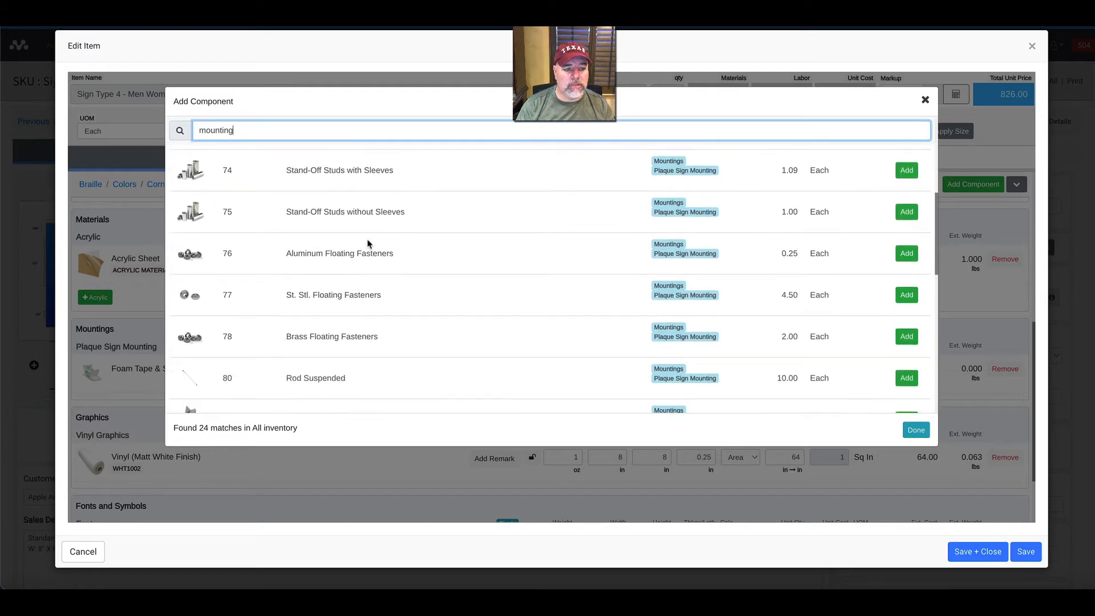
{"action": "scroll", "coordinate": [448, 370], "scroll_direction": "down", "scroll_amount": 1}
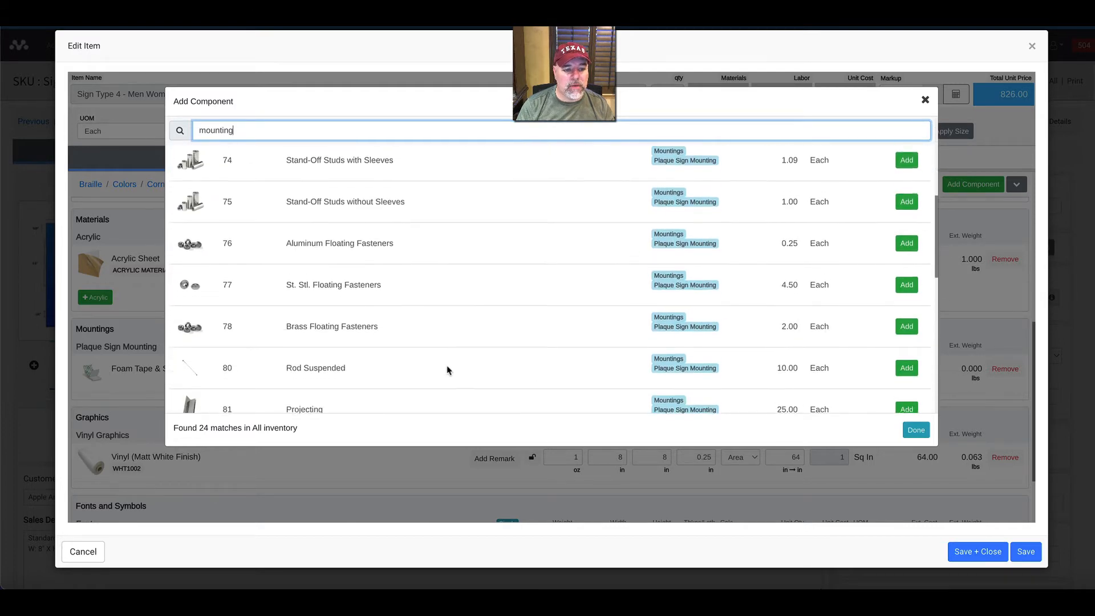
{"action": "scroll", "coordinate": [424, 362], "scroll_direction": "down", "scroll_amount": 1}
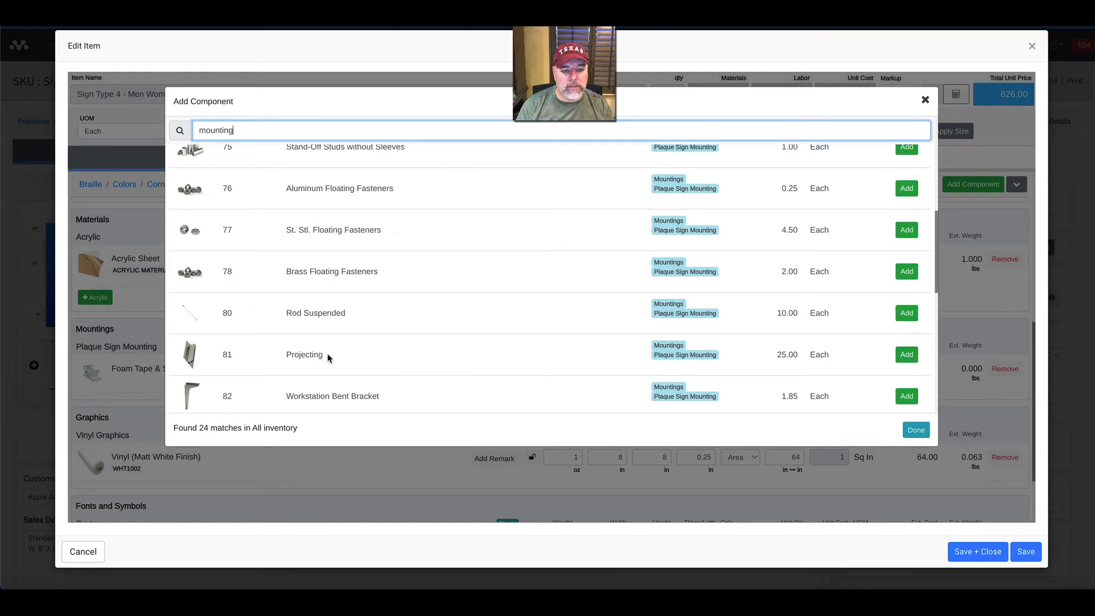
{"action": "left_click", "coordinate": [908, 355]}
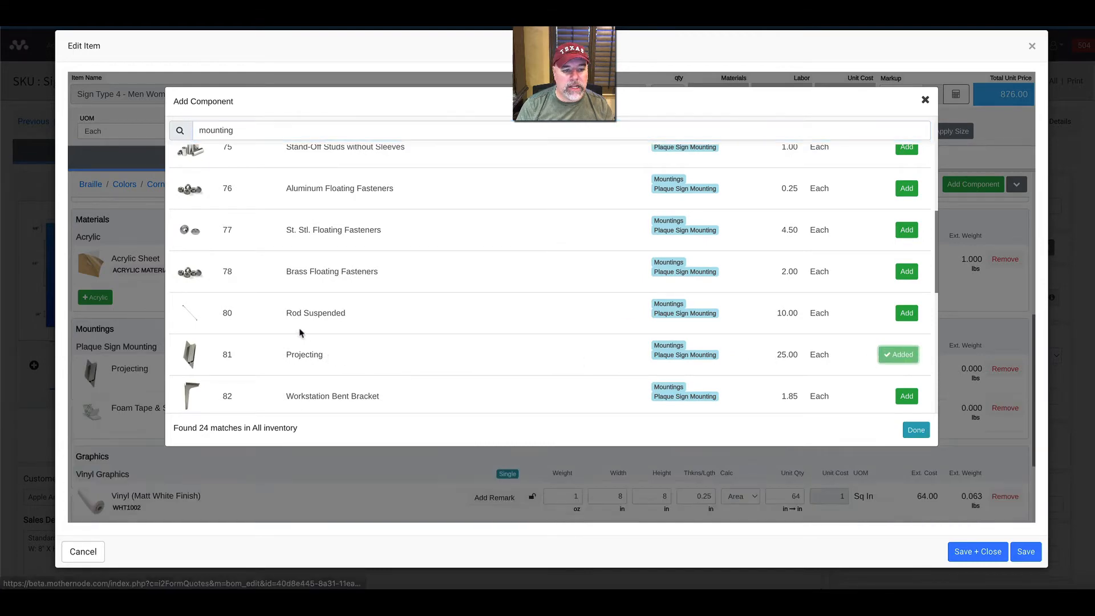
{"action": "scroll", "coordinate": [304, 345], "scroll_direction": "down", "scroll_amount": 3}
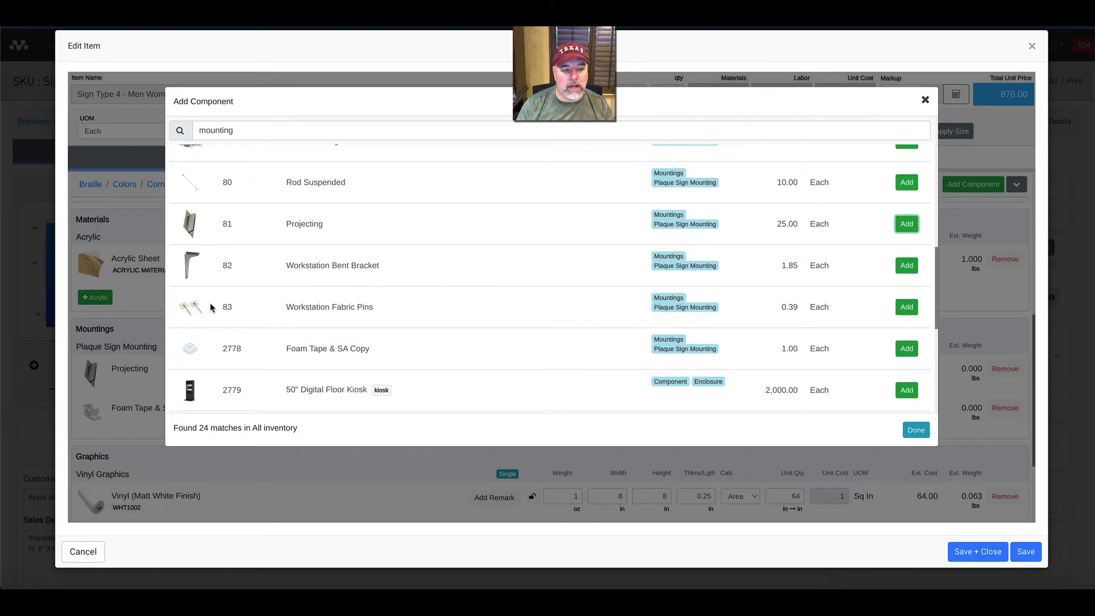
{"action": "left_click", "coordinate": [902, 309]}
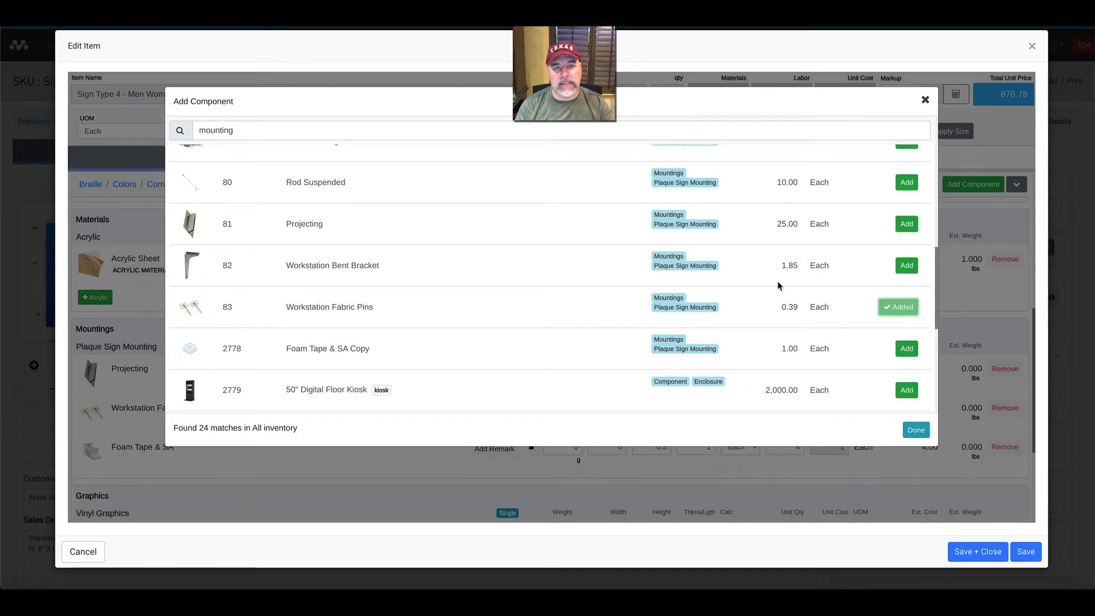
{"action": "left_click", "coordinate": [925, 101]}
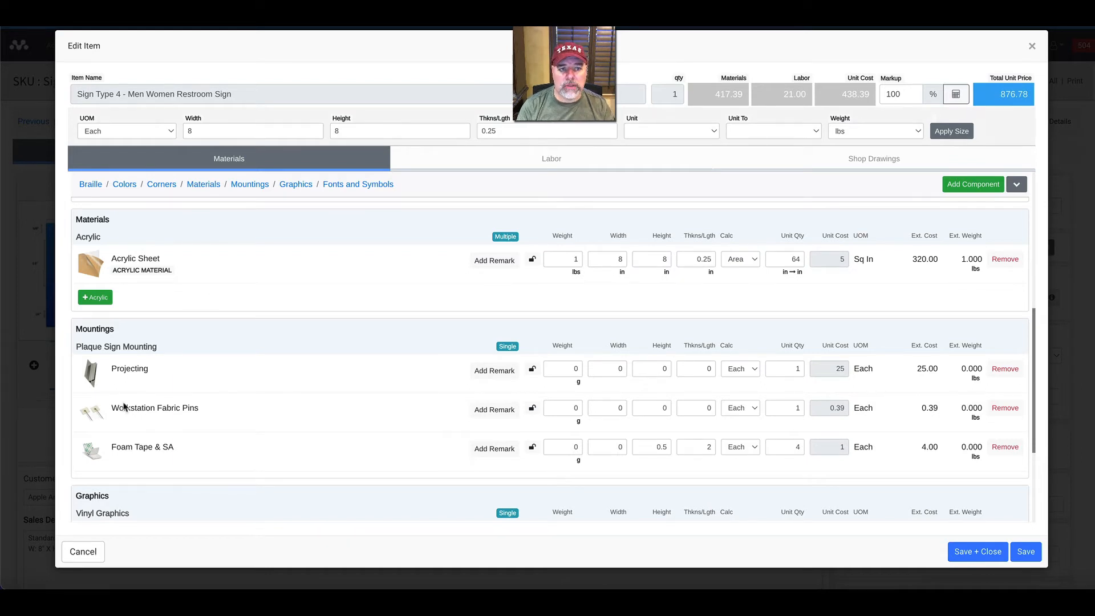
Review the bill of materials and remove the Workstation Fabric Pins and Foam Tape & SA components from Mountings.
{"action": "scroll", "coordinate": [143, 381], "scroll_direction": "up", "scroll_amount": 8}
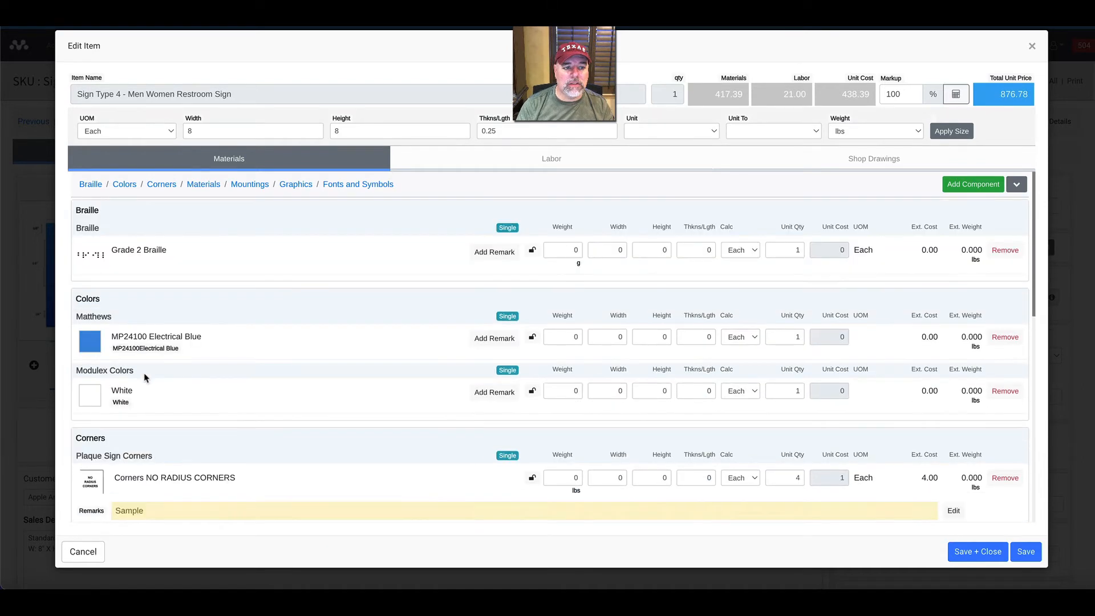
{"action": "scroll", "coordinate": [144, 377], "scroll_direction": "down", "scroll_amount": 5}
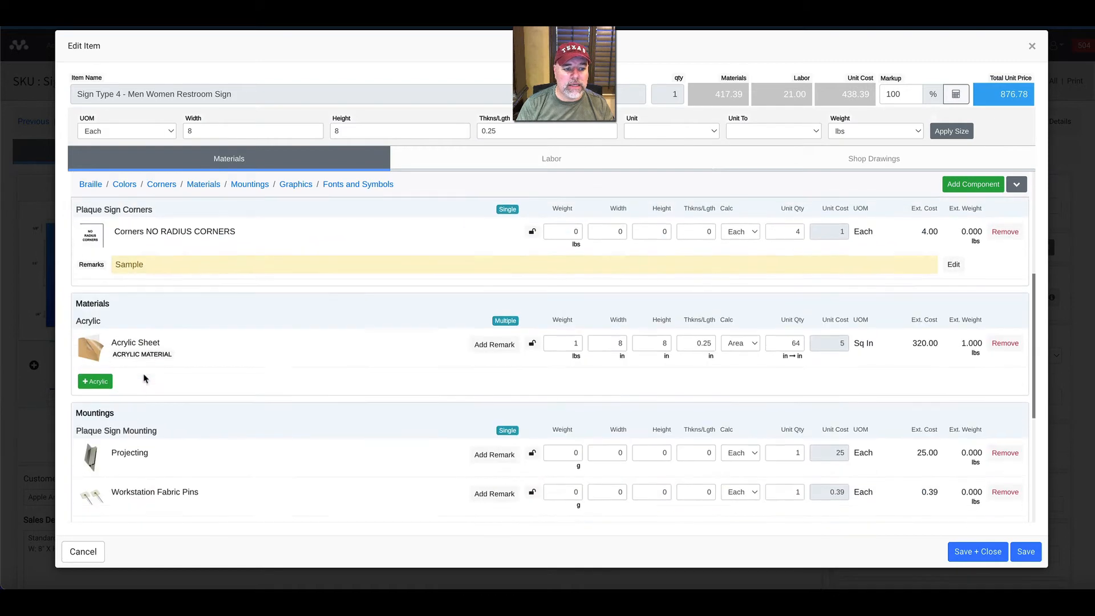
{"action": "scroll", "coordinate": [143, 378], "scroll_direction": "down", "scroll_amount": 2}
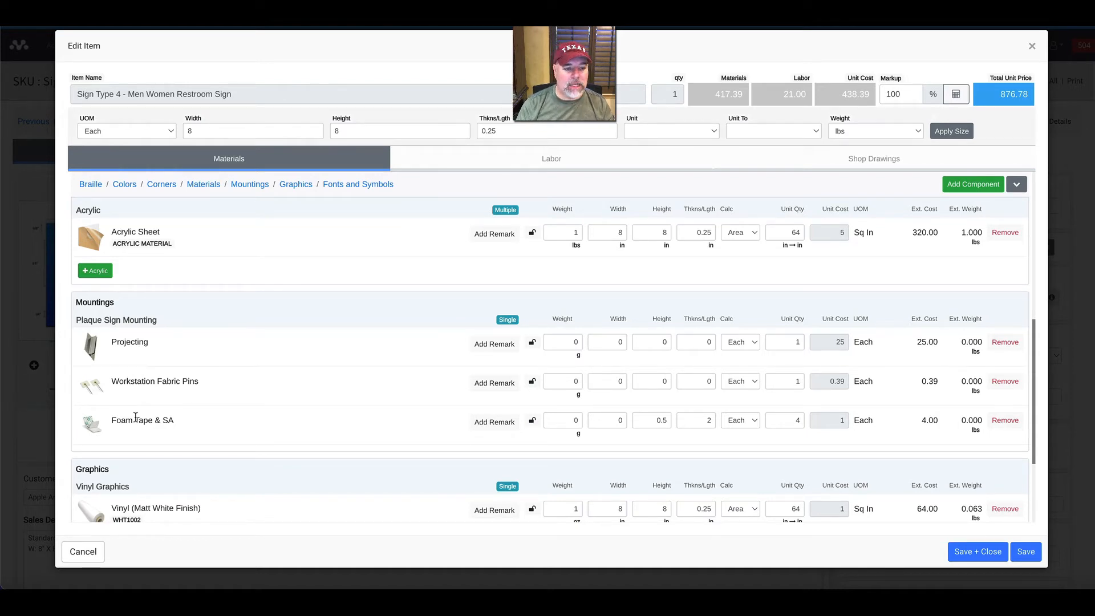
{"action": "left_click", "coordinate": [1005, 383]}
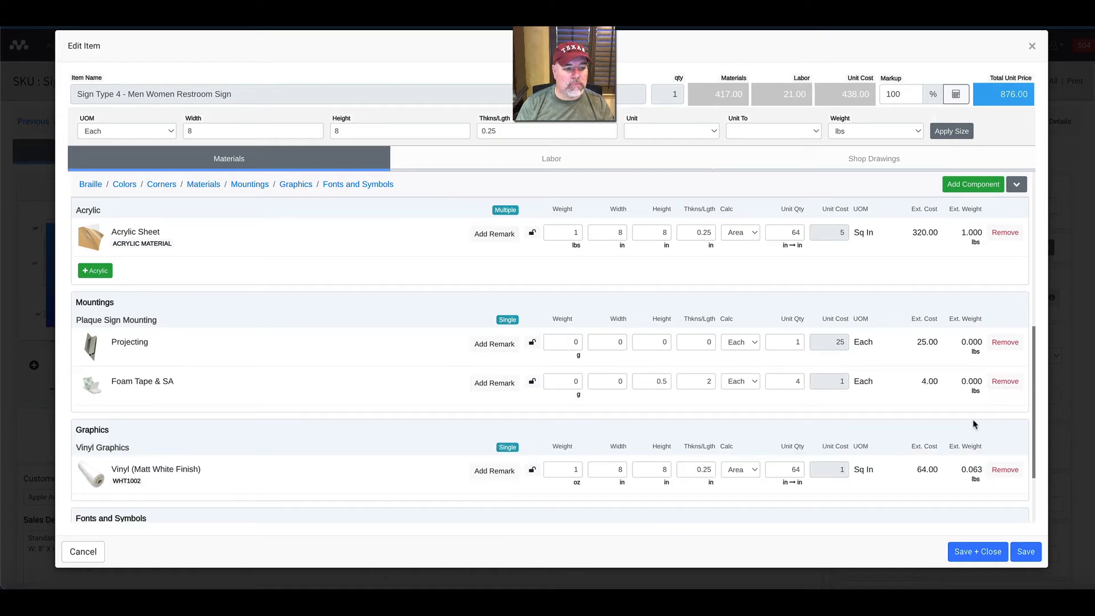
{"action": "left_click", "coordinate": [1022, 385]}
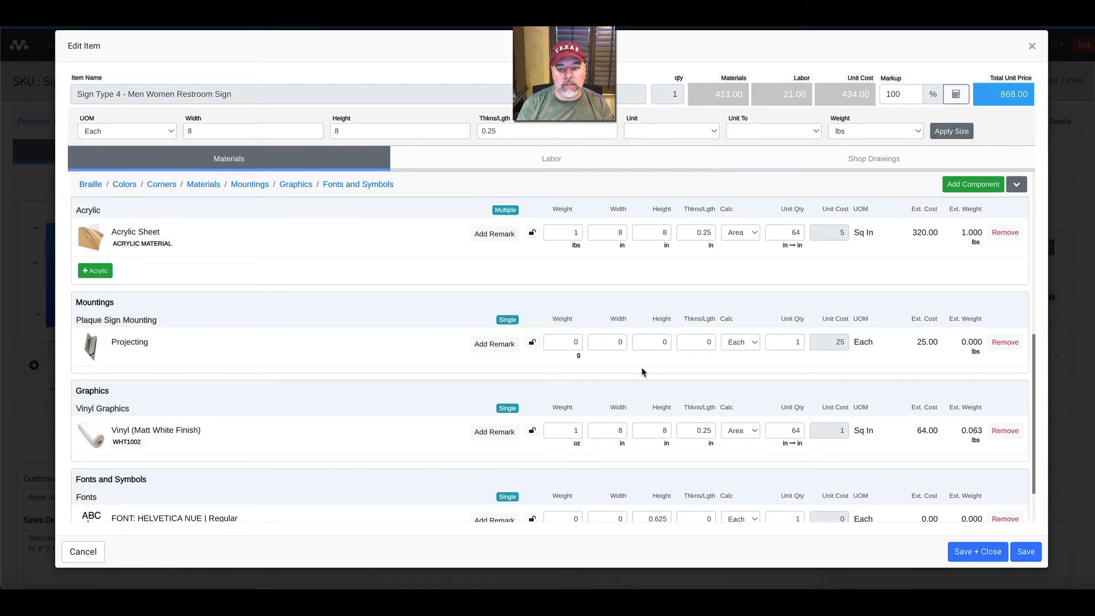
Search the components for "mount" and add Foam Tape & SA and Workstation Fabric Pins back to the sign.
{"action": "left_click", "coordinate": [951, 192]}
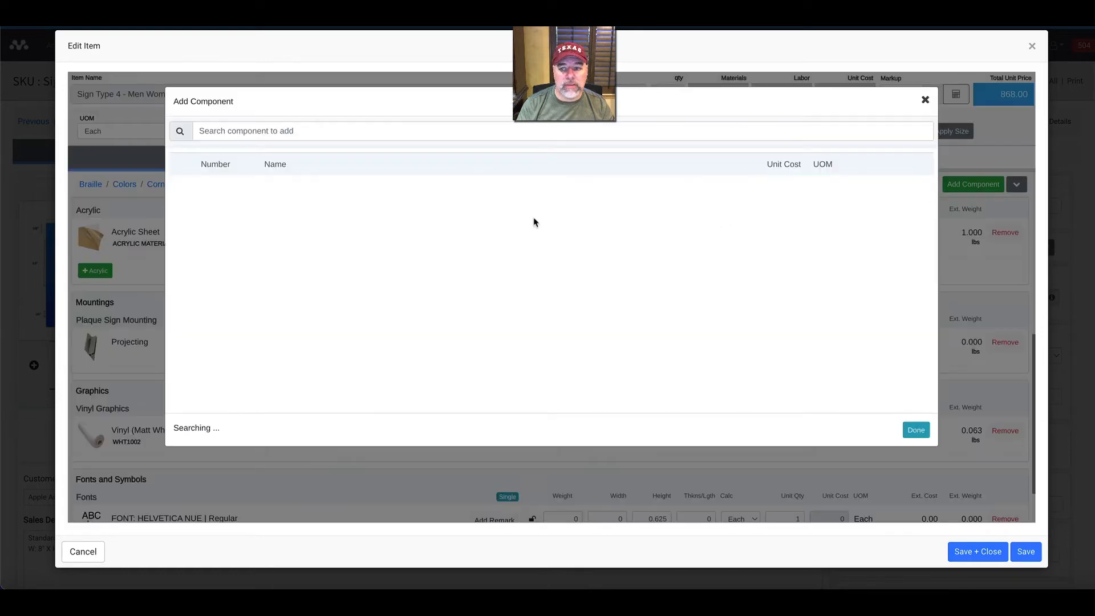
{"action": "left_click", "coordinate": [254, 129]}
{"action": "type", "text": "mount"}
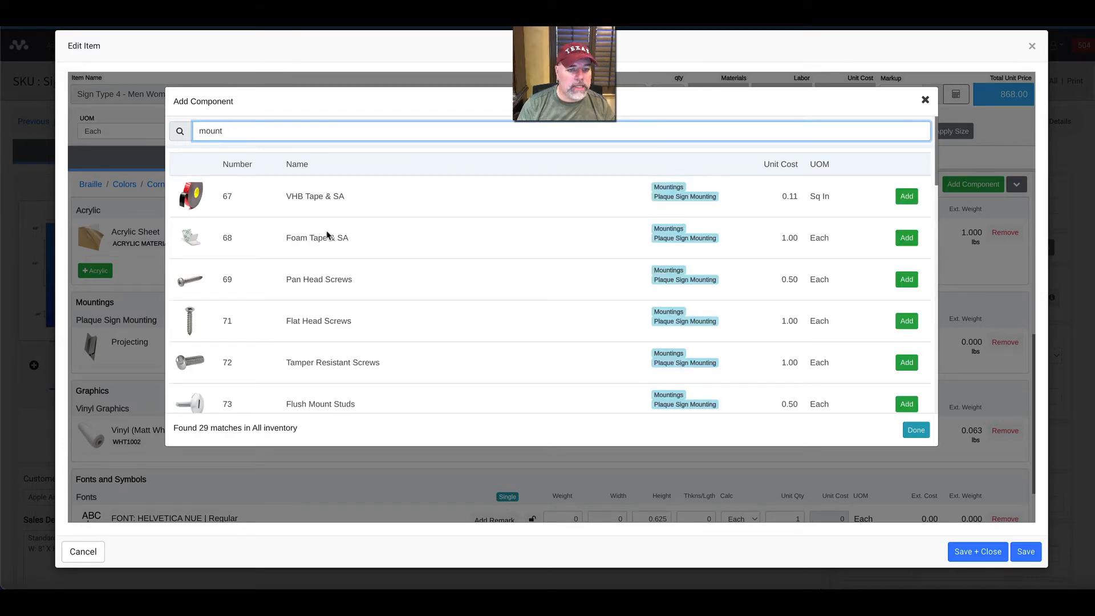
{"action": "left_click", "coordinate": [900, 241]}
{"action": "scroll", "coordinate": [476, 264], "scroll_direction": "down", "scroll_amount": 6}
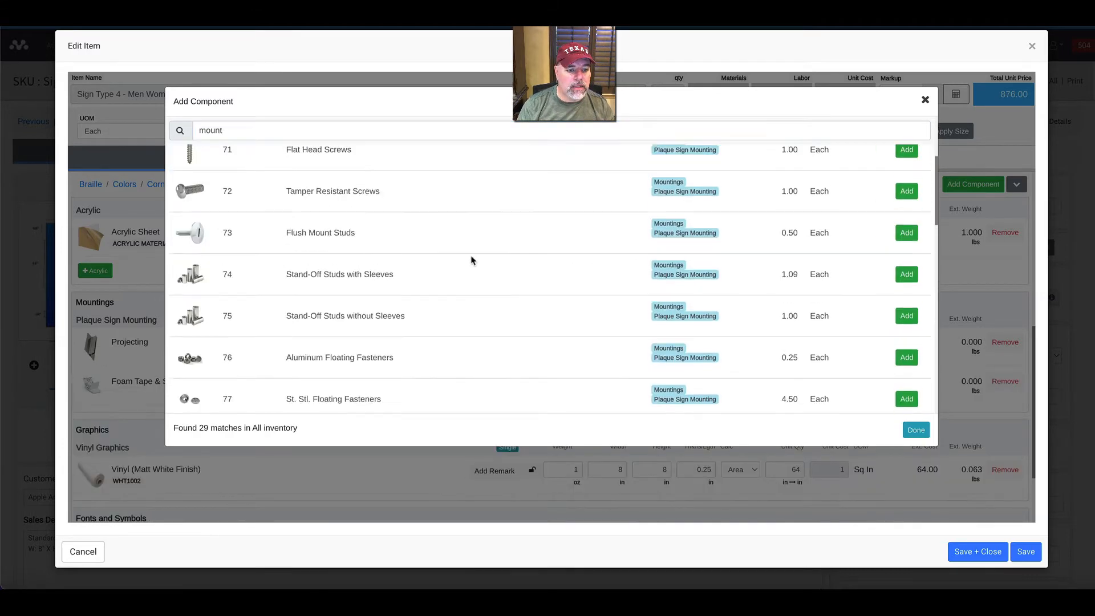
{"action": "scroll", "coordinate": [425, 279], "scroll_direction": "down", "scroll_amount": 3}
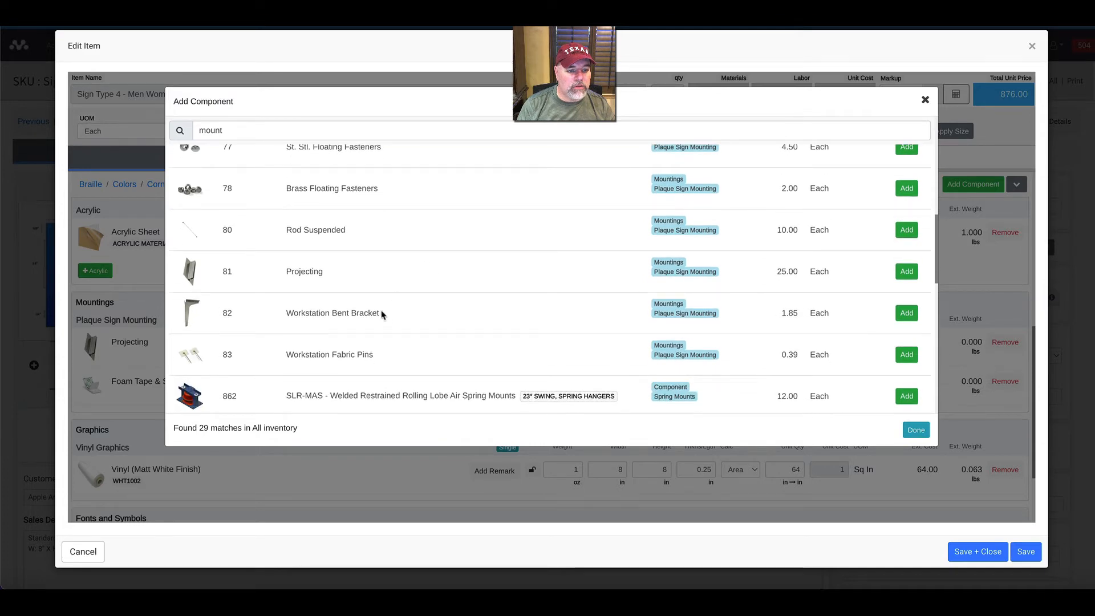
{"action": "left_click", "coordinate": [906, 354]}
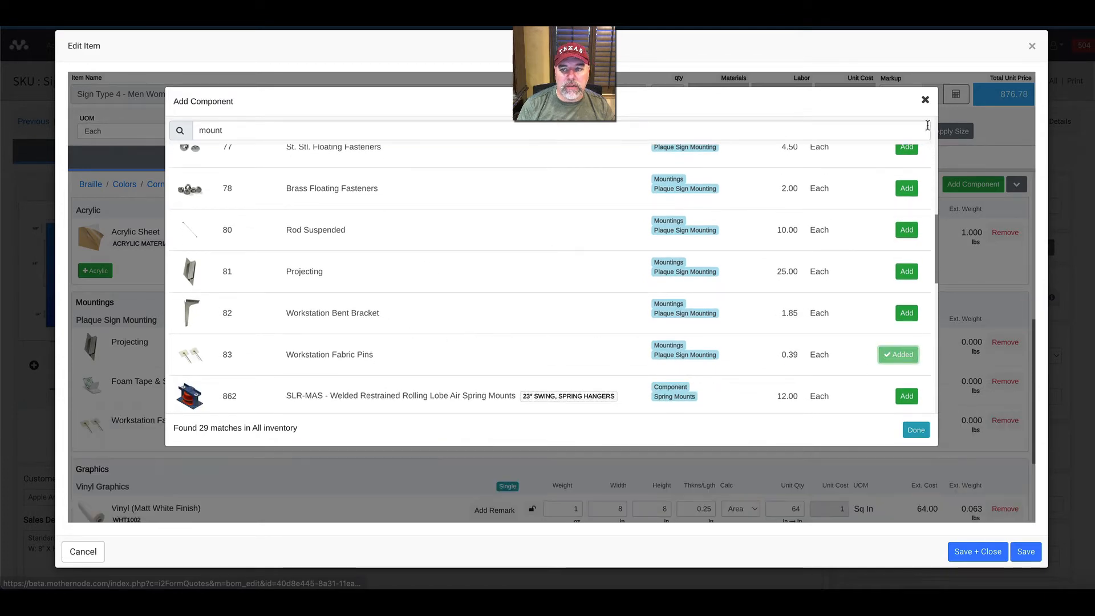
{"action": "left_click", "coordinate": [924, 100]}
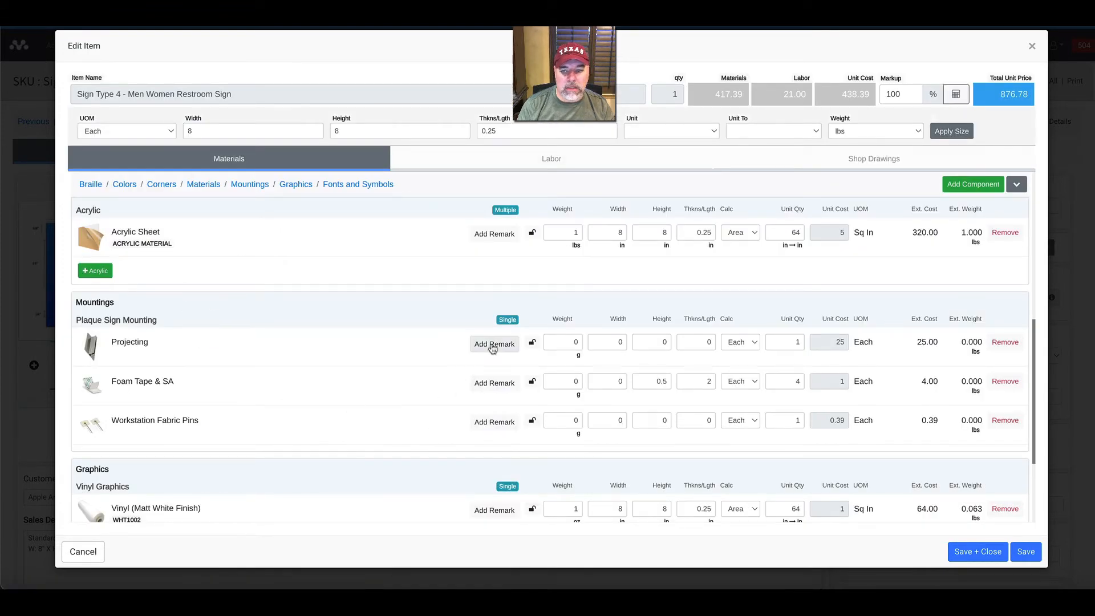
Add the remark "Standard Option" to the Foam Tape & SA component and save it.
{"action": "left_click", "coordinate": [482, 383]}
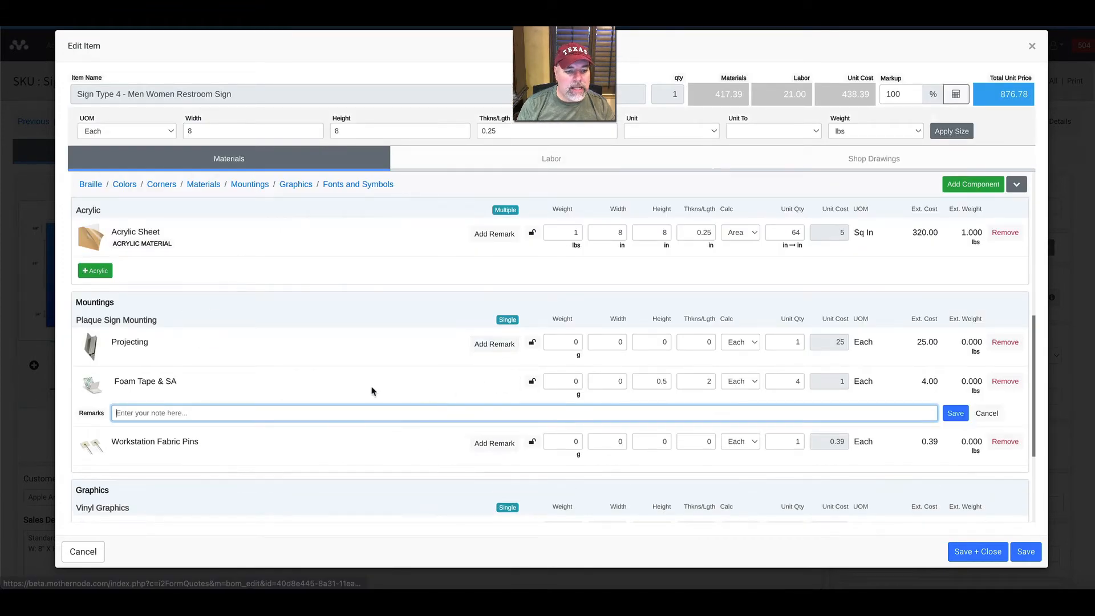
{"action": "left_click", "coordinate": [272, 413]}
{"action": "type", "text": "Stand"}
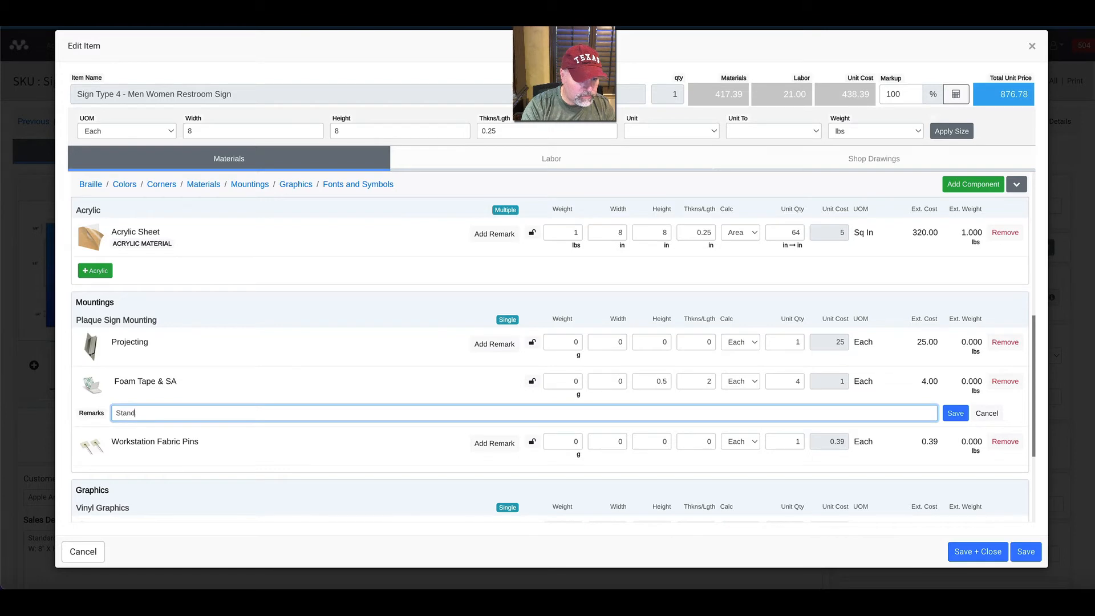
{"action": "type", "text": "ard Option"}
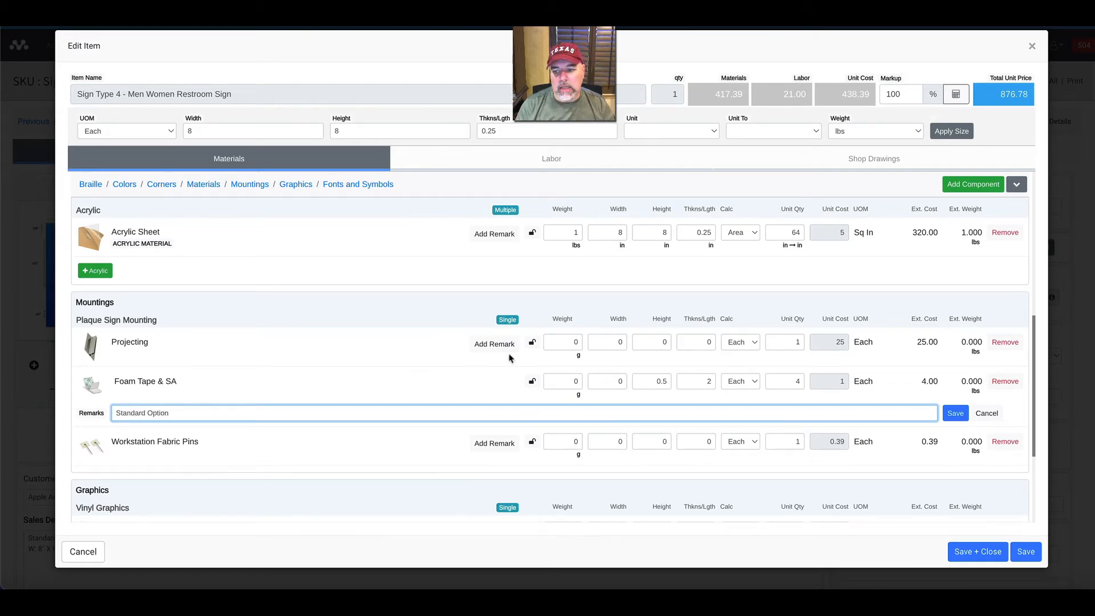
{"action": "left_click", "coordinate": [954, 413]}
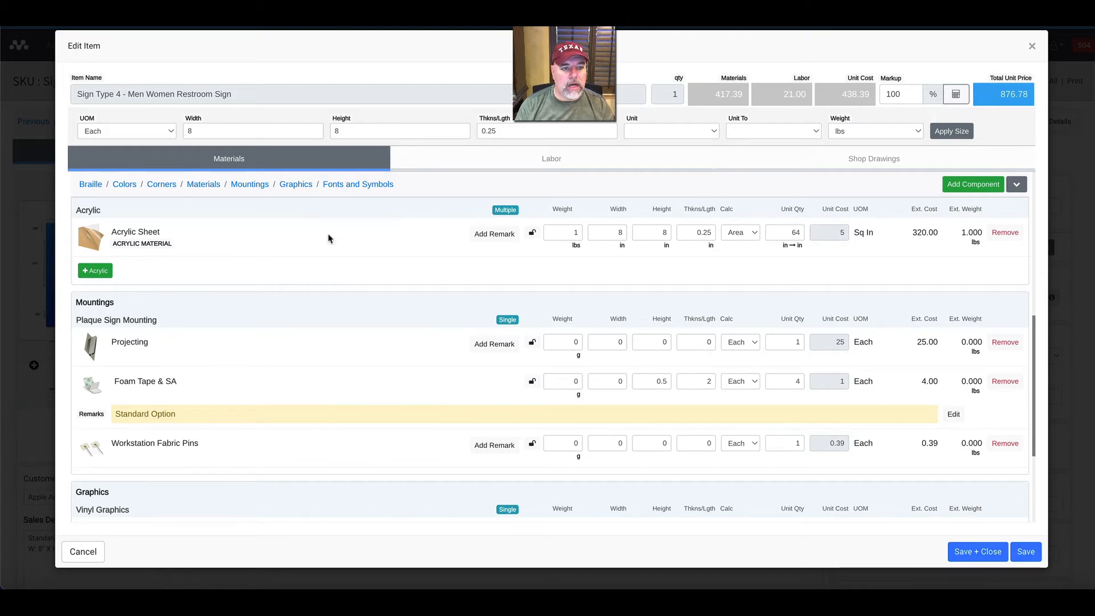
Review the Corners, Mountings, Graphics and Colors sections of the sign's bill of materials.
{"action": "left_click", "coordinate": [164, 187]}
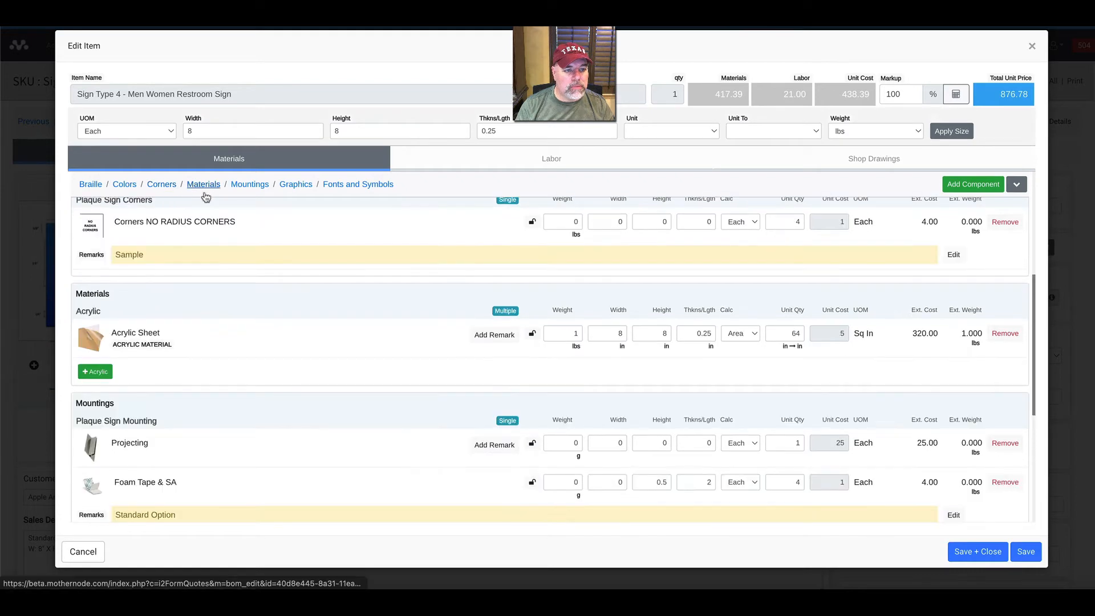
{"action": "left_click", "coordinate": [255, 195]}
{"action": "left_click", "coordinate": [296, 188]}
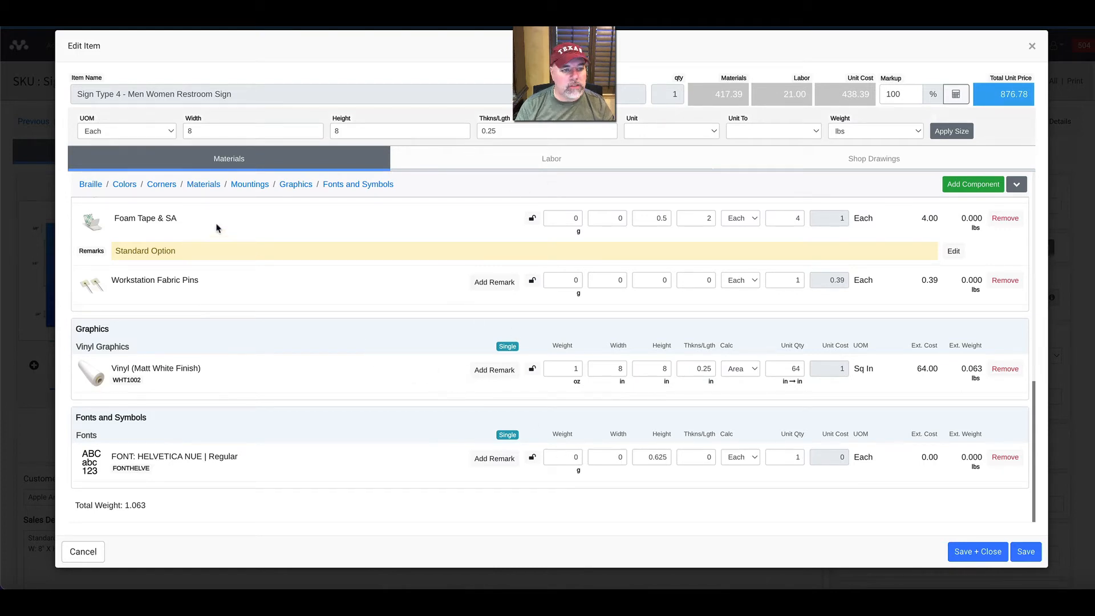
{"action": "left_click", "coordinate": [127, 185]}
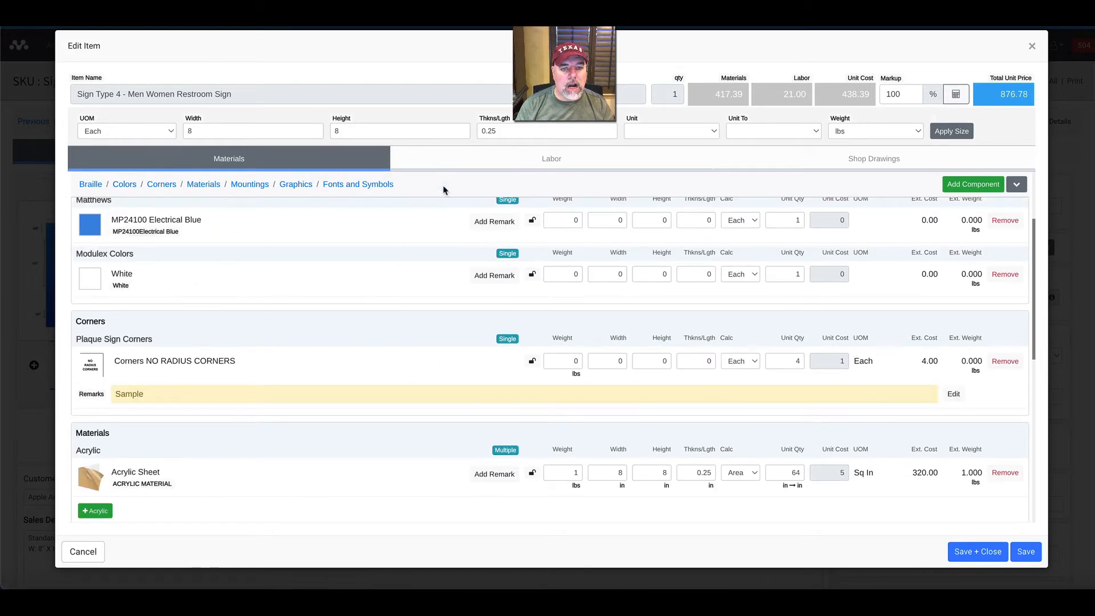
Remove Digital Print from the sign's Production labor, and re-add it directly below Router.
{"action": "left_click", "coordinate": [475, 166]}
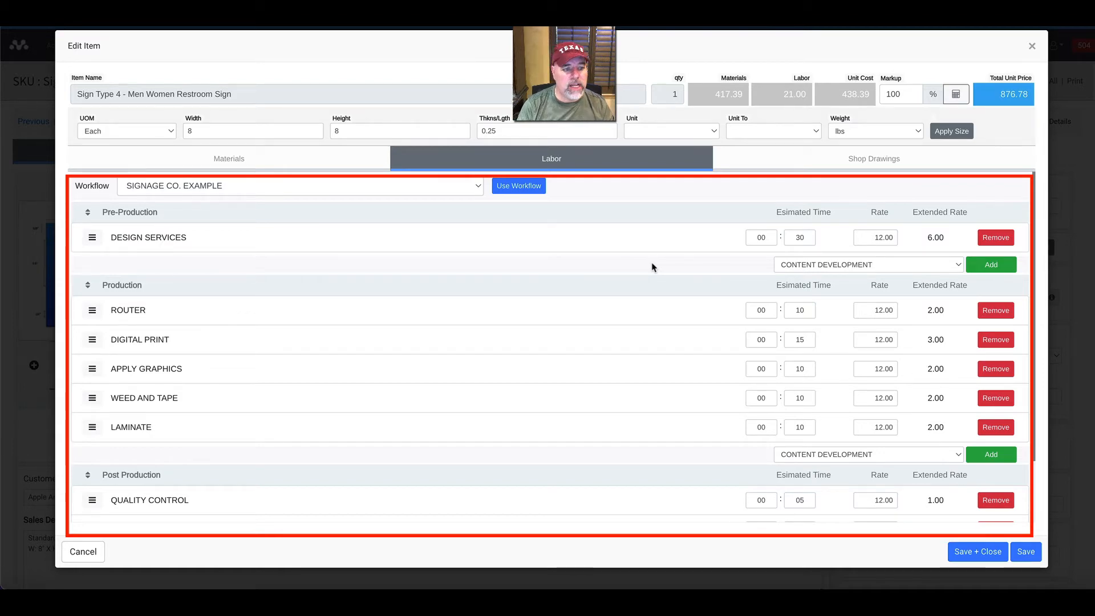
{"action": "left_click", "coordinate": [995, 340]}
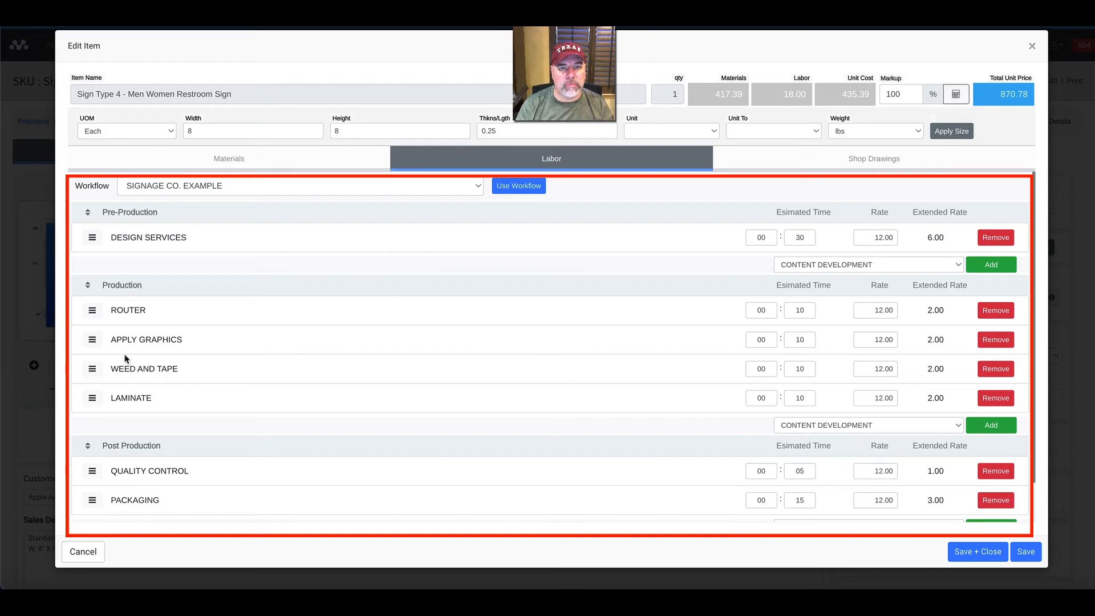
{"action": "left_click", "coordinate": [903, 429]}
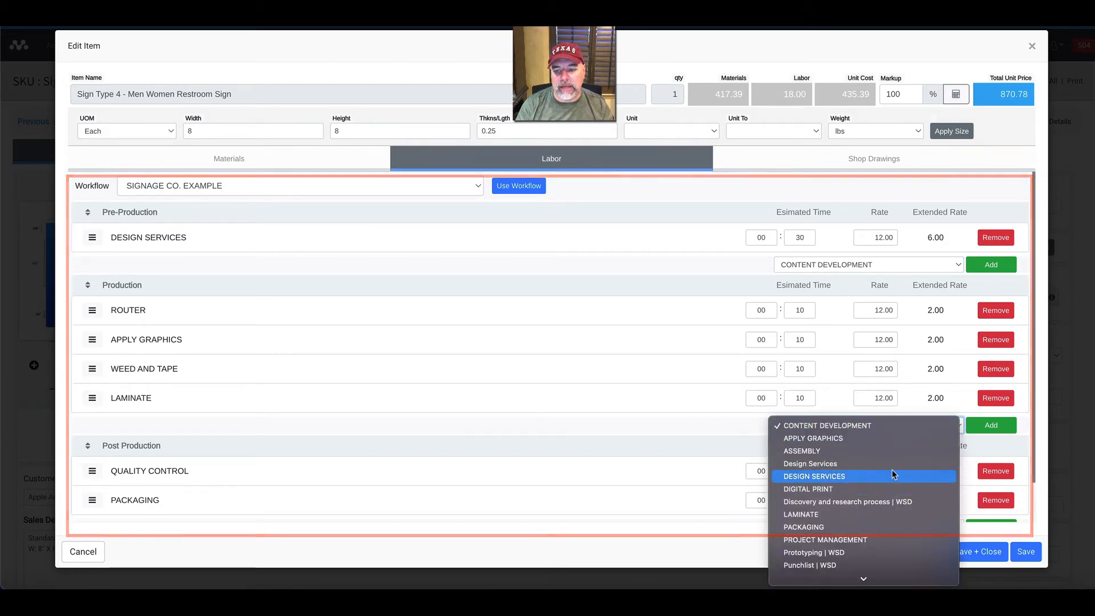
{"action": "left_click", "coordinate": [889, 489]}
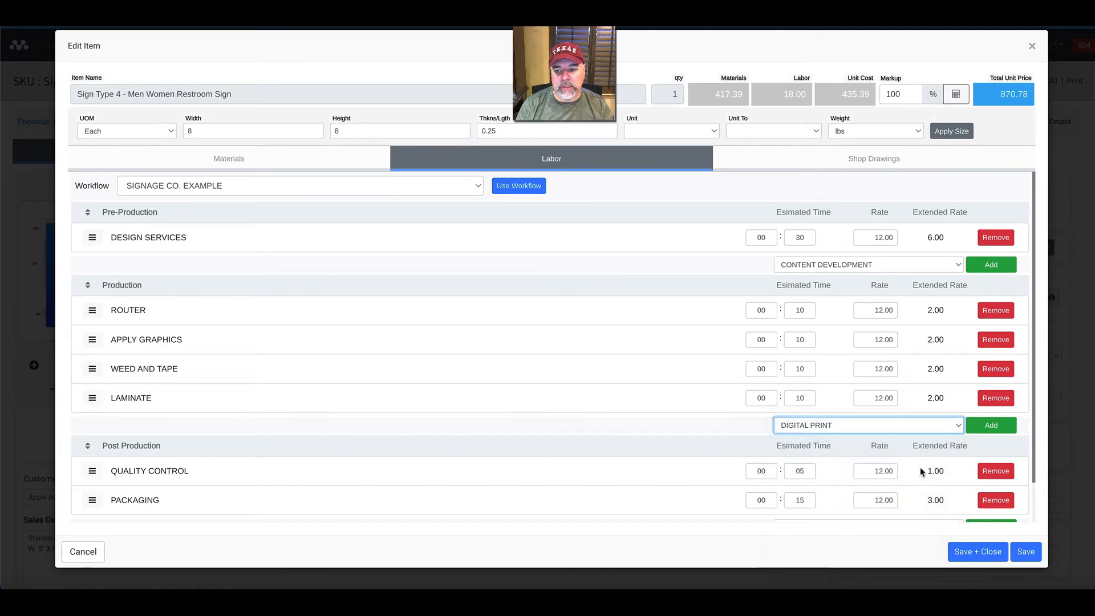
{"action": "left_click", "coordinate": [977, 432]}
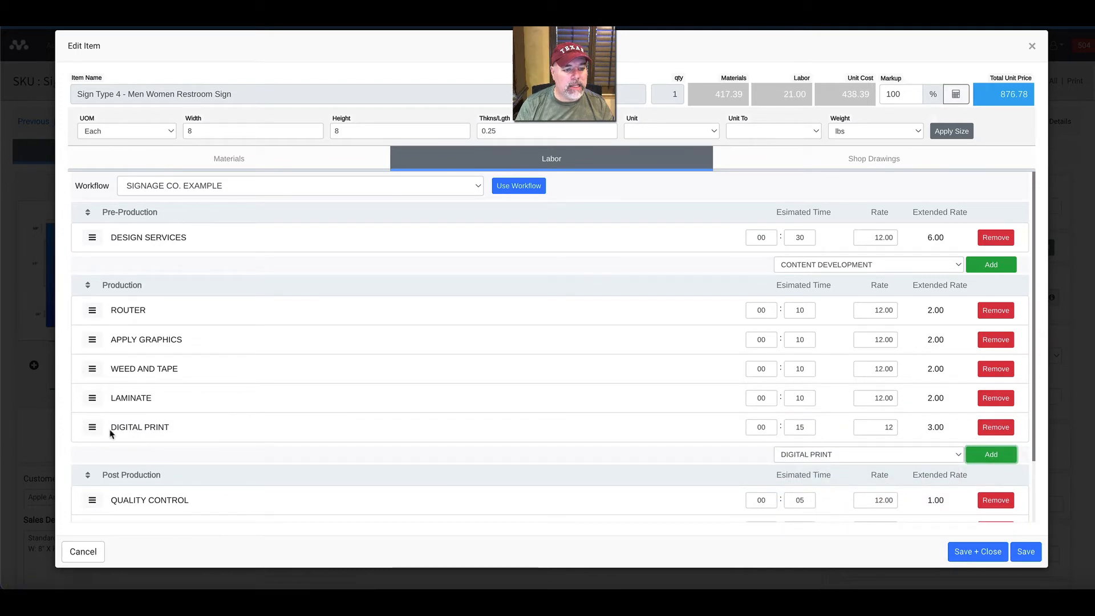
{"action": "left_click_drag", "start_coordinate": [90, 428], "coordinate": [92, 339]}
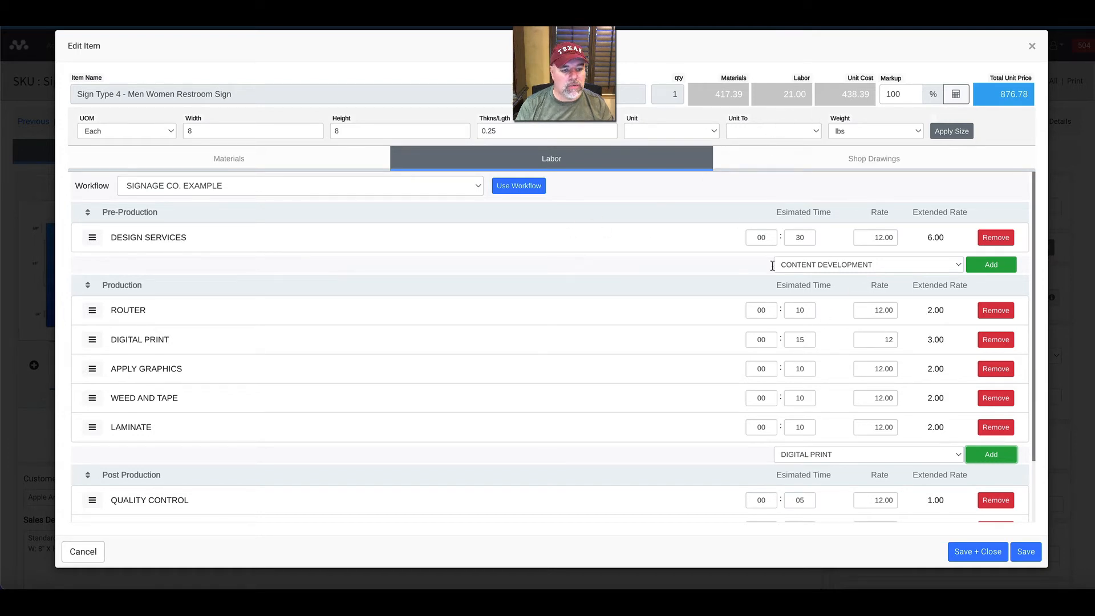
Remove Laminate from the Production labor and apply GENERIC WORKFLOW to the sign's labor.
{"action": "left_click", "coordinate": [991, 428]}
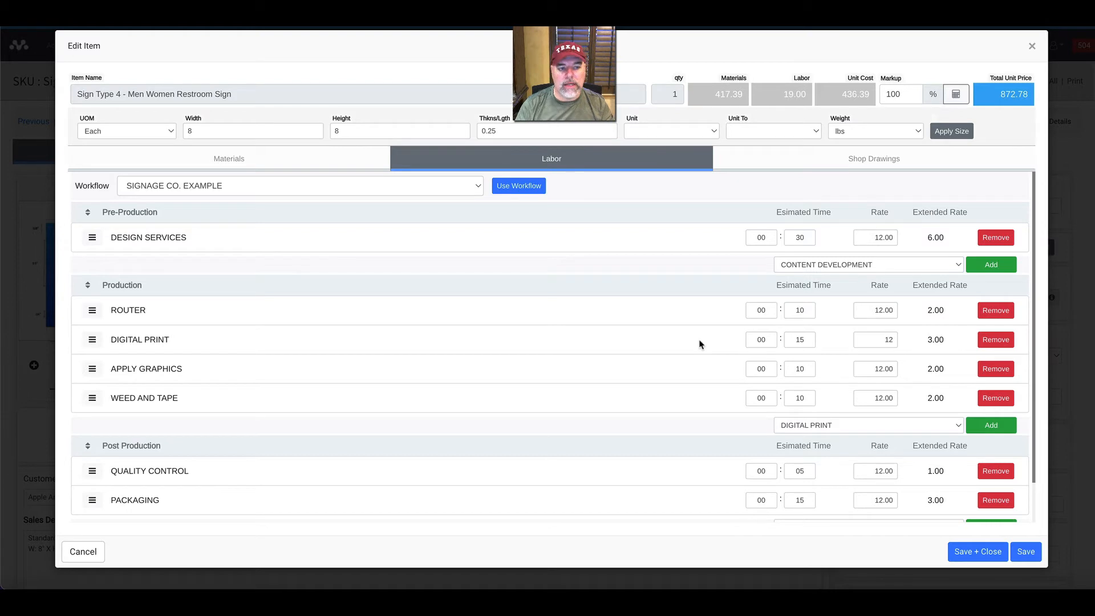
{"action": "left_click", "coordinate": [315, 191]}
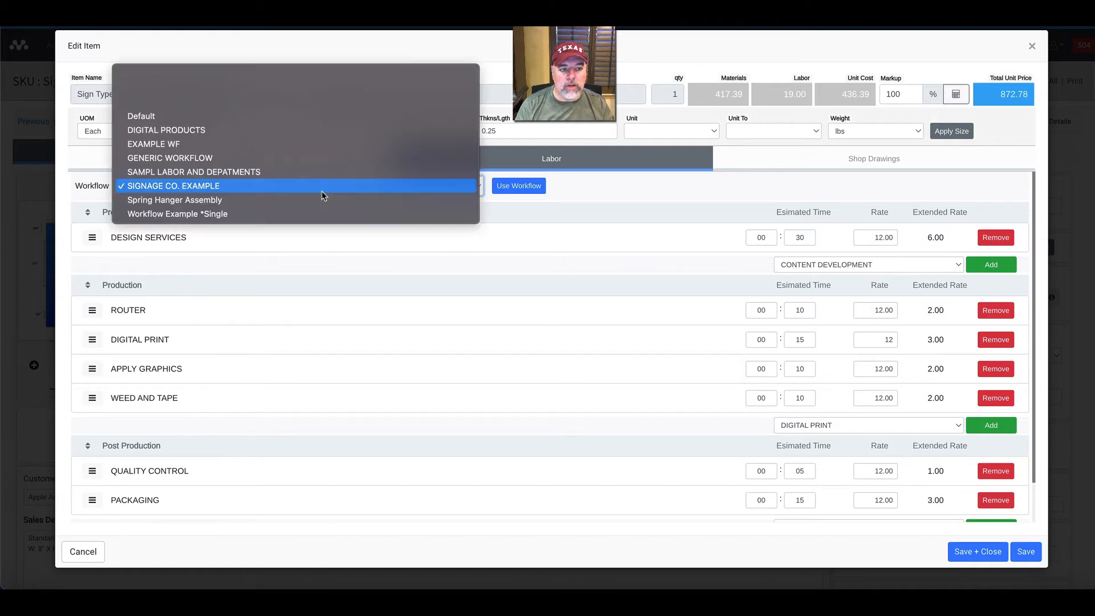
{"action": "left_click", "coordinate": [316, 160]}
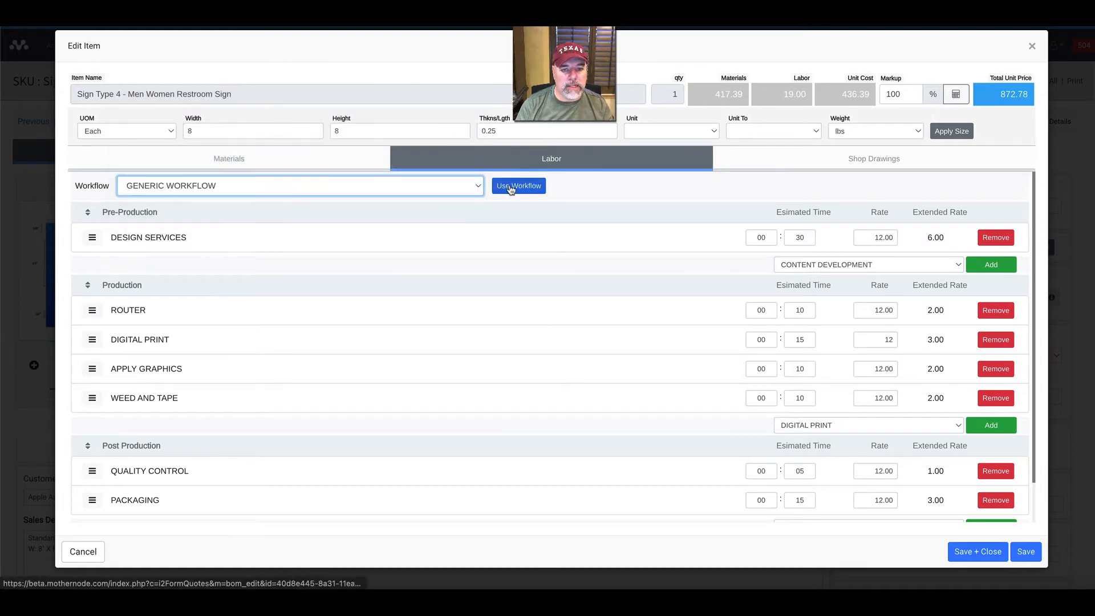
{"action": "left_click", "coordinate": [508, 190]}
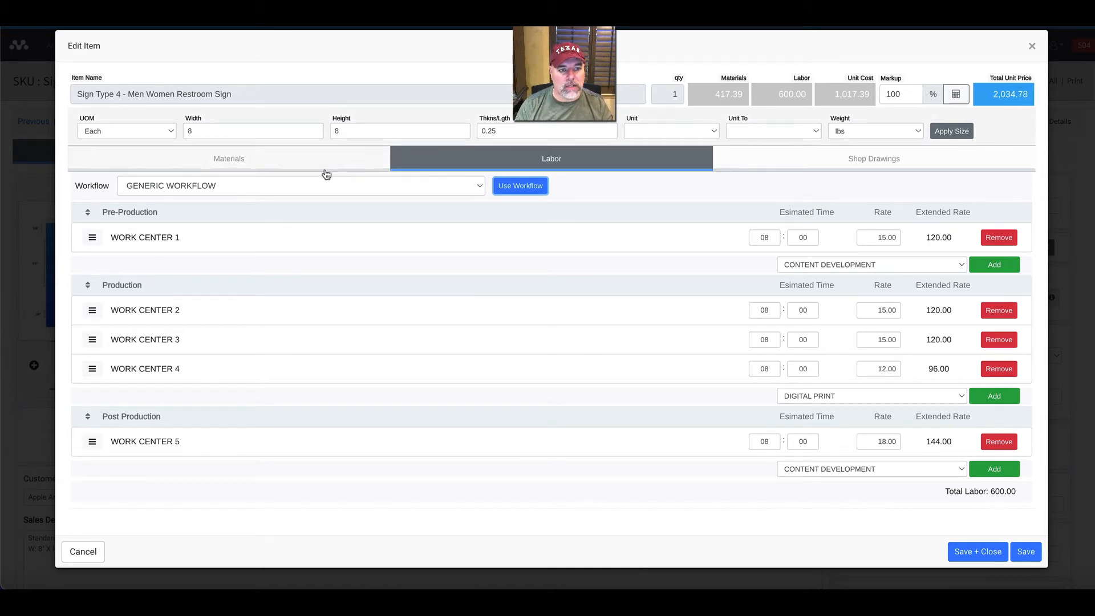
Apply the SIGNAGE CO. EXAMPLE workflow to the sign's labor.
{"action": "left_click", "coordinate": [309, 194]}
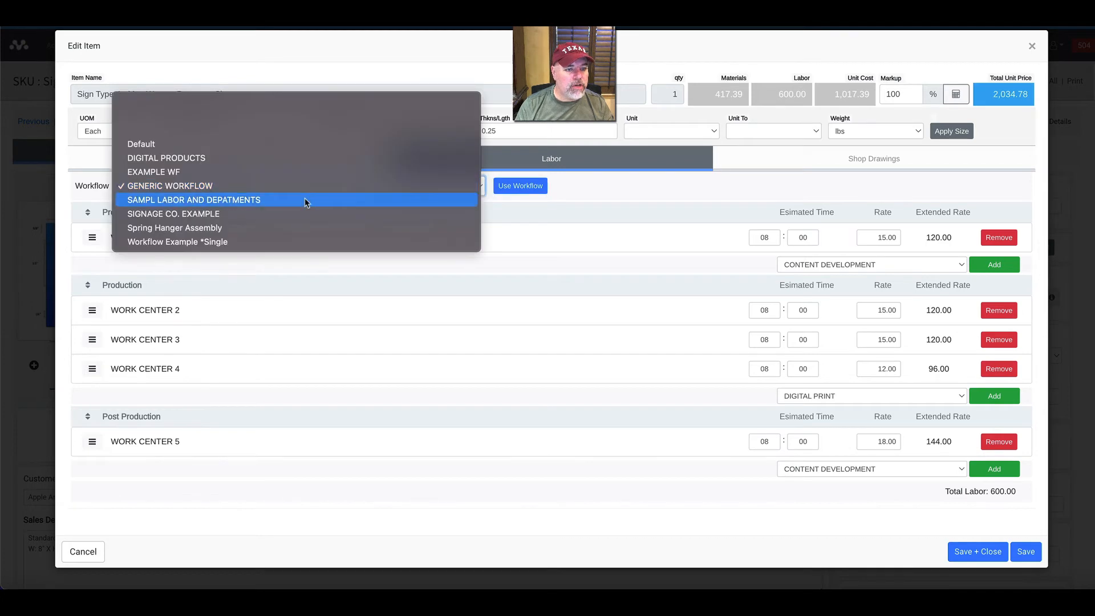
{"action": "left_click", "coordinate": [300, 213]}
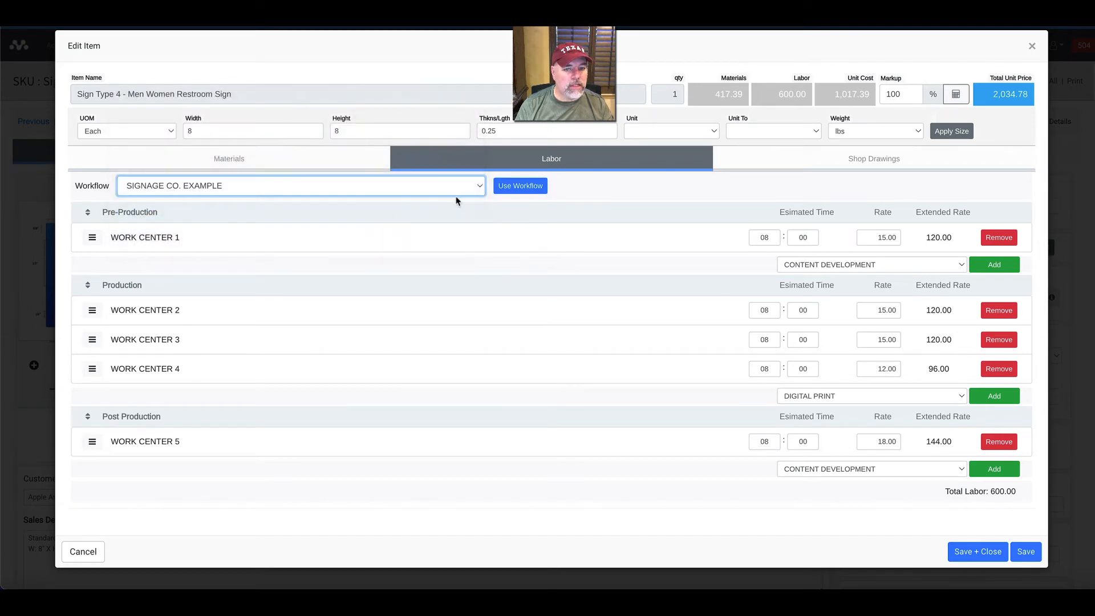
{"action": "left_click", "coordinate": [516, 186]}
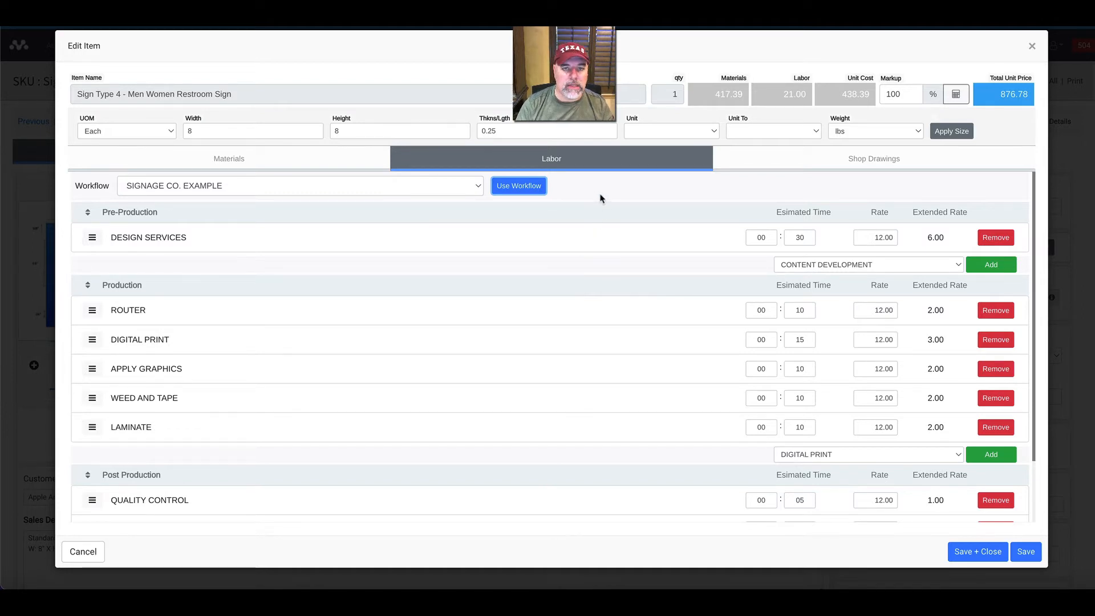
Review the sign's shop drawings, labor and materials, and save and close the item.
{"action": "left_click", "coordinate": [814, 171]}
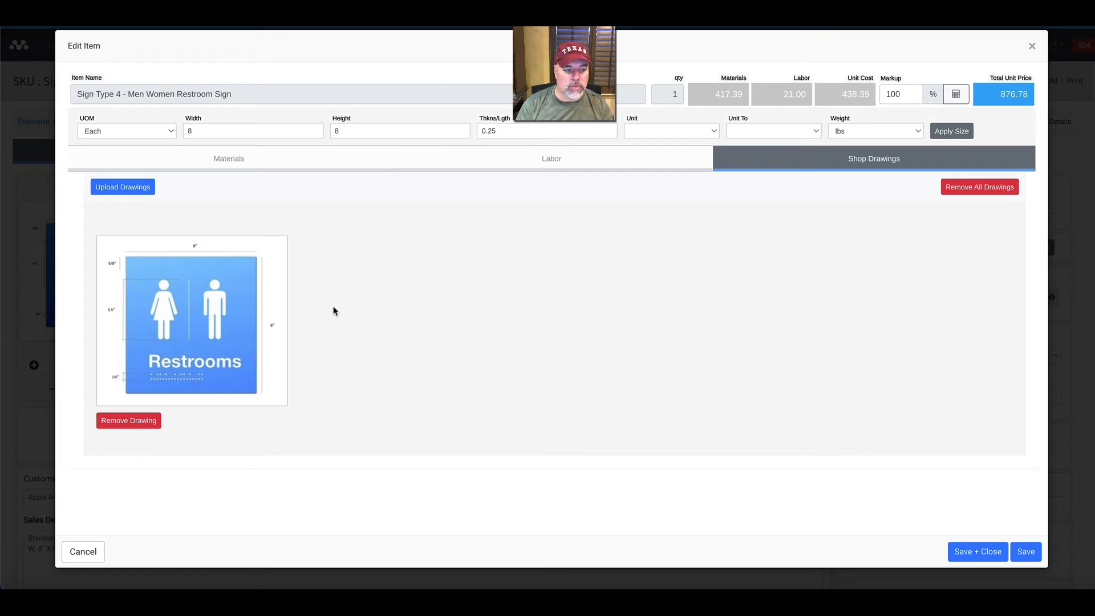
{"action": "left_click", "coordinate": [623, 166]}
{"action": "left_click", "coordinate": [255, 172]}
{"action": "left_click", "coordinate": [741, 164]}
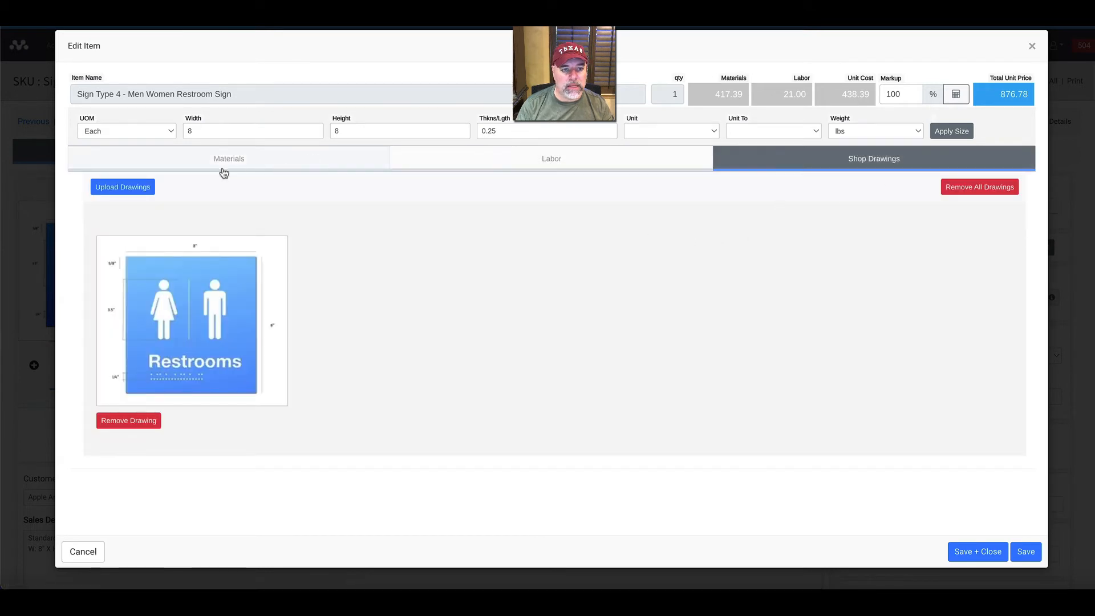
{"action": "left_click", "coordinate": [197, 167]}
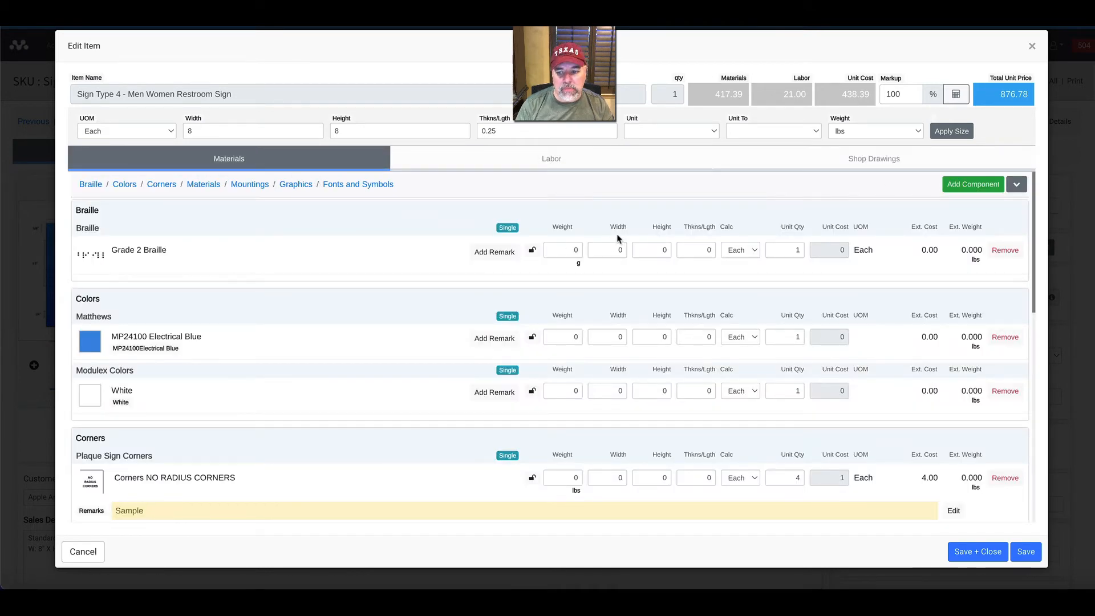
{"action": "left_click", "coordinate": [967, 552]}
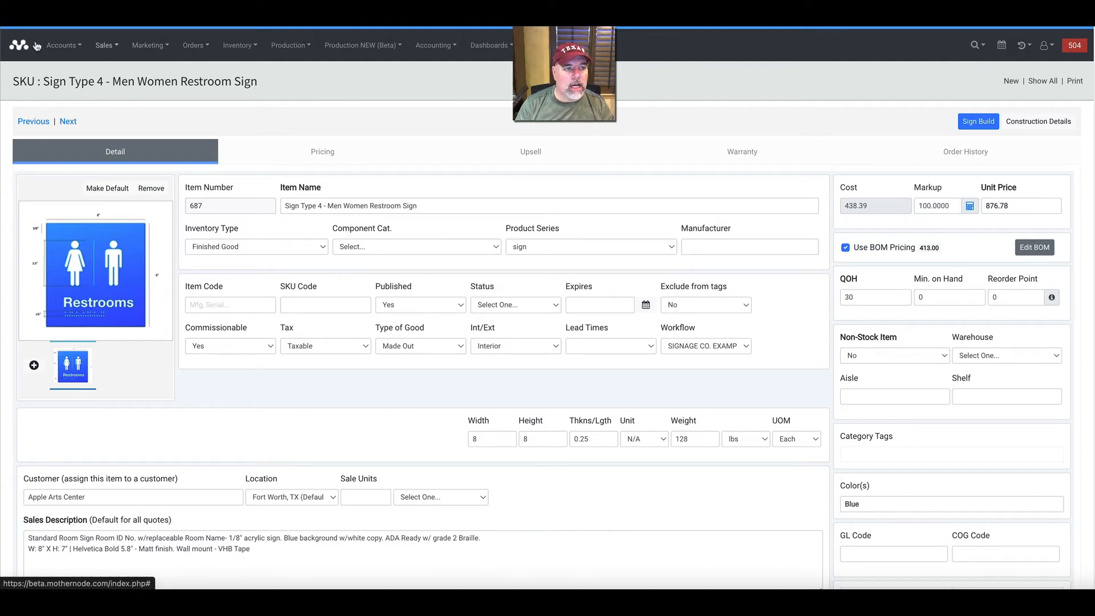
Open the entries of the BOM Pricing Example quote and start adding an item from inventory.
{"action": "left_click", "coordinate": [64, 45]}
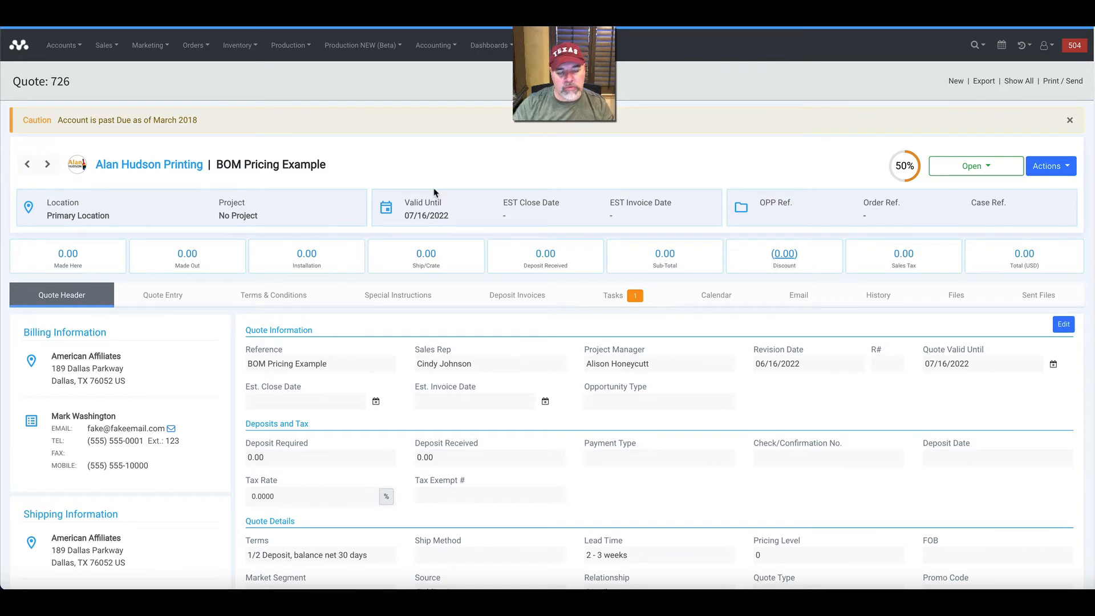
{"action": "left_click", "coordinate": [149, 304]}
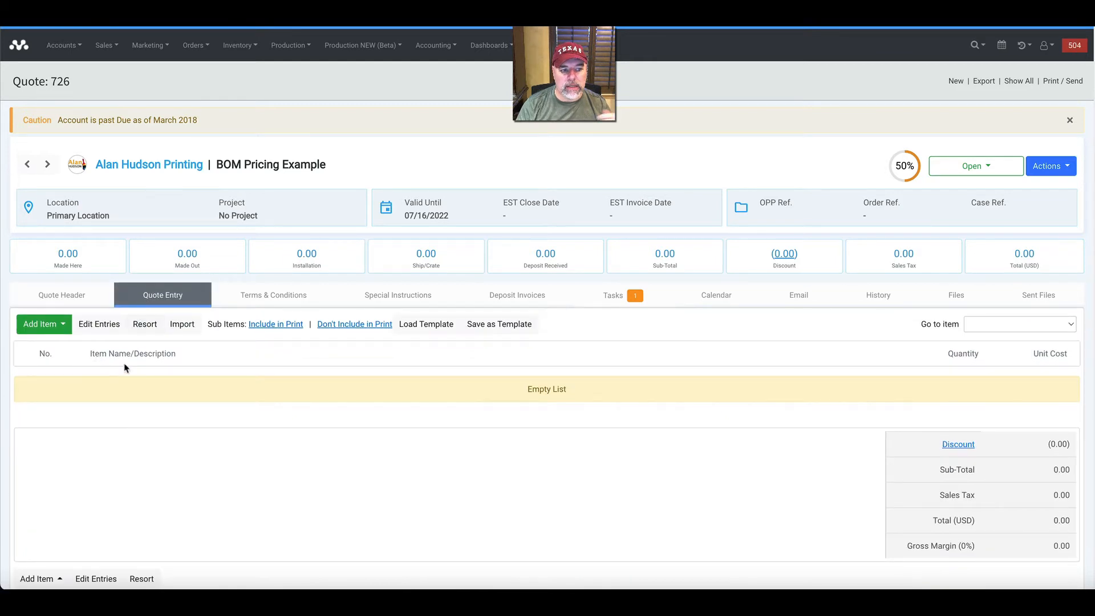
{"action": "left_click", "coordinate": [60, 331]}
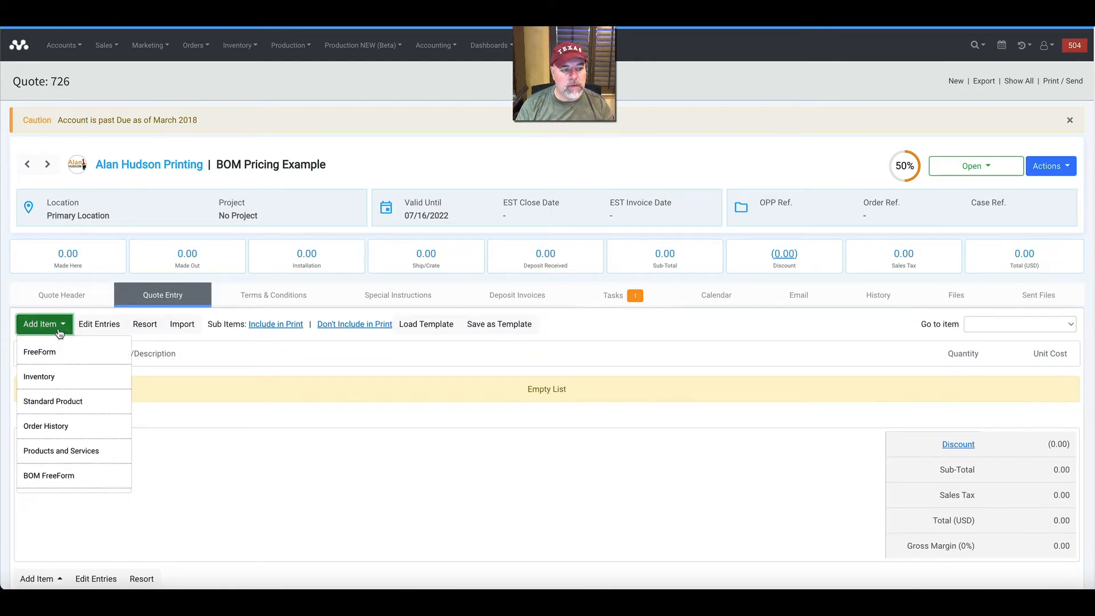
{"action": "left_click", "coordinate": [60, 379]}
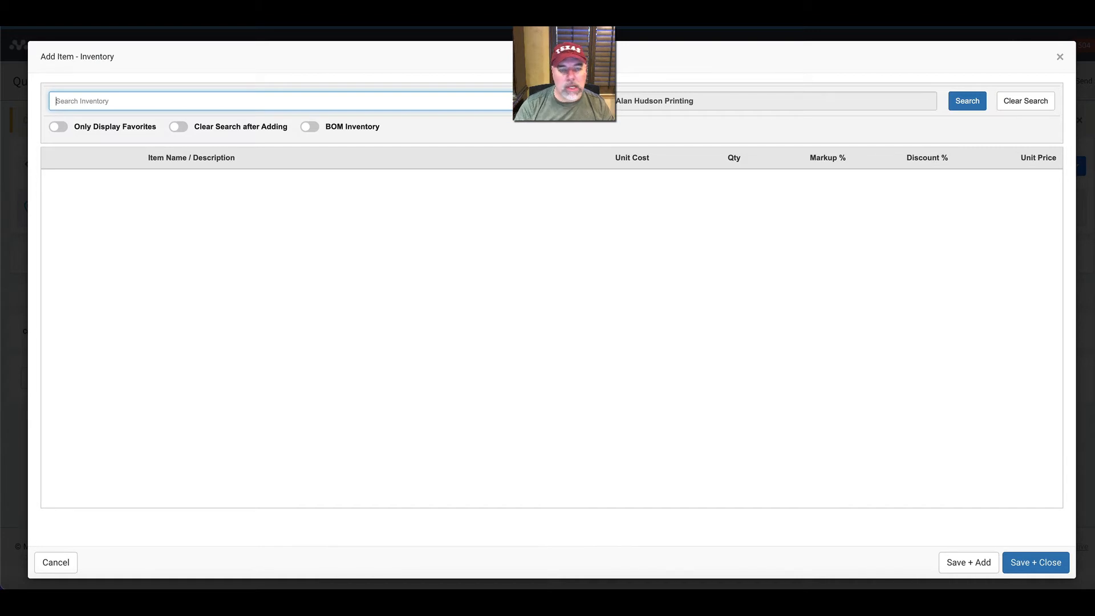
Restrict the item search to BOM inventory and search for "sign type".
{"action": "left_click", "coordinate": [315, 130]}
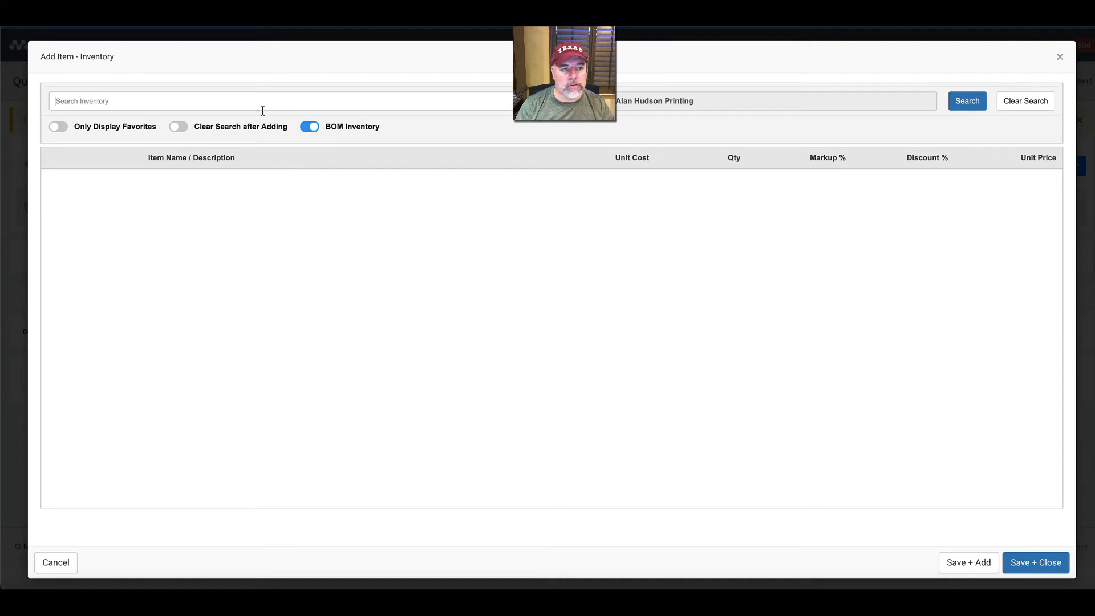
{"action": "type", "text": "sign"}
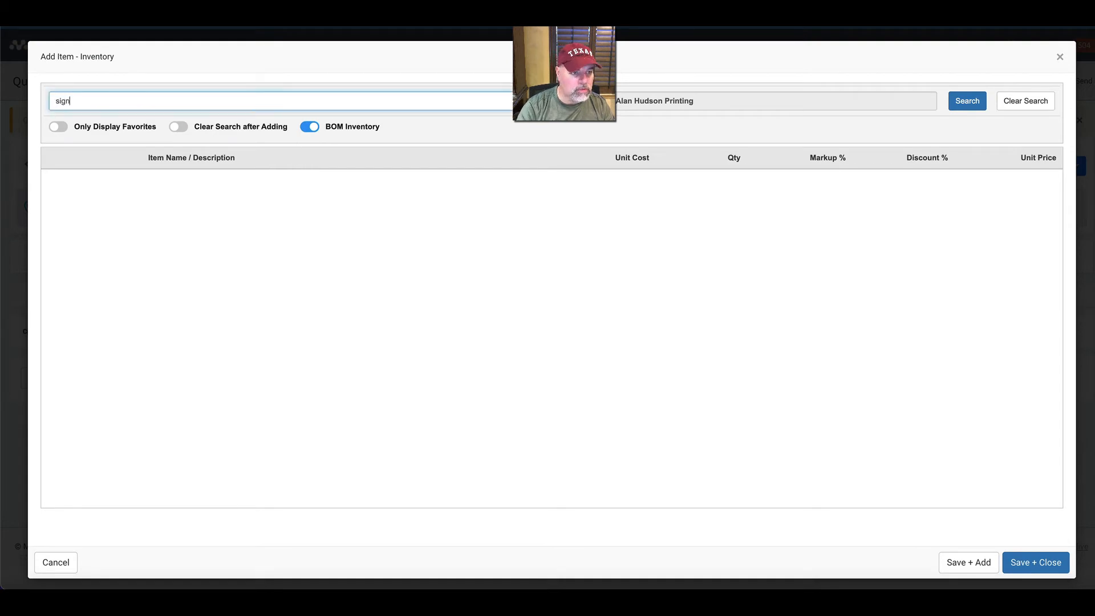
{"action": "type", "text": " t"}
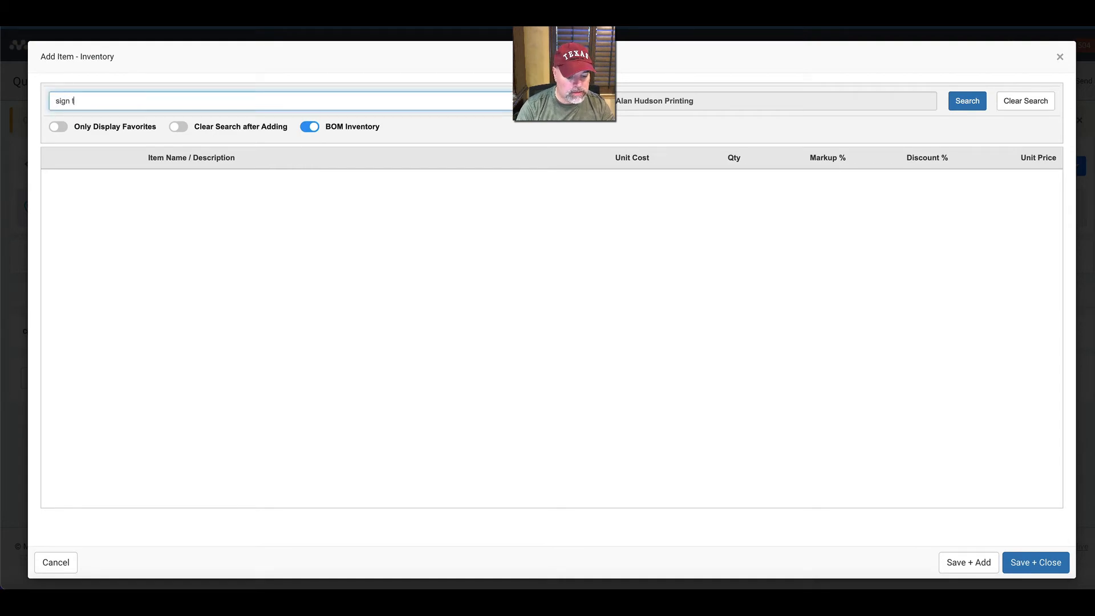
{"action": "type", "text": "ype"}
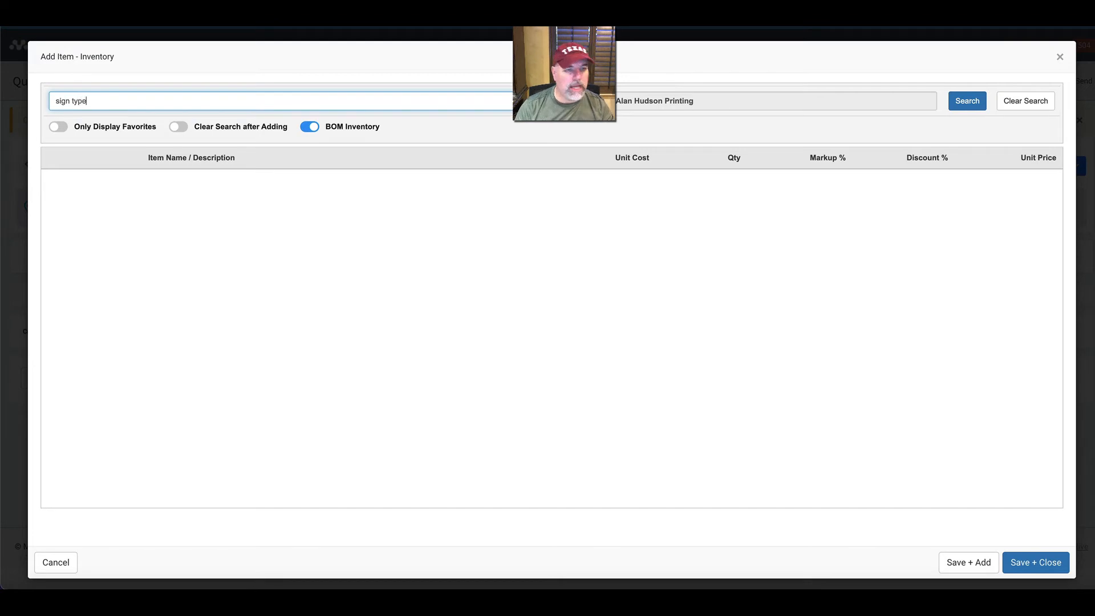
{"action": "left_click", "coordinate": [956, 107]}
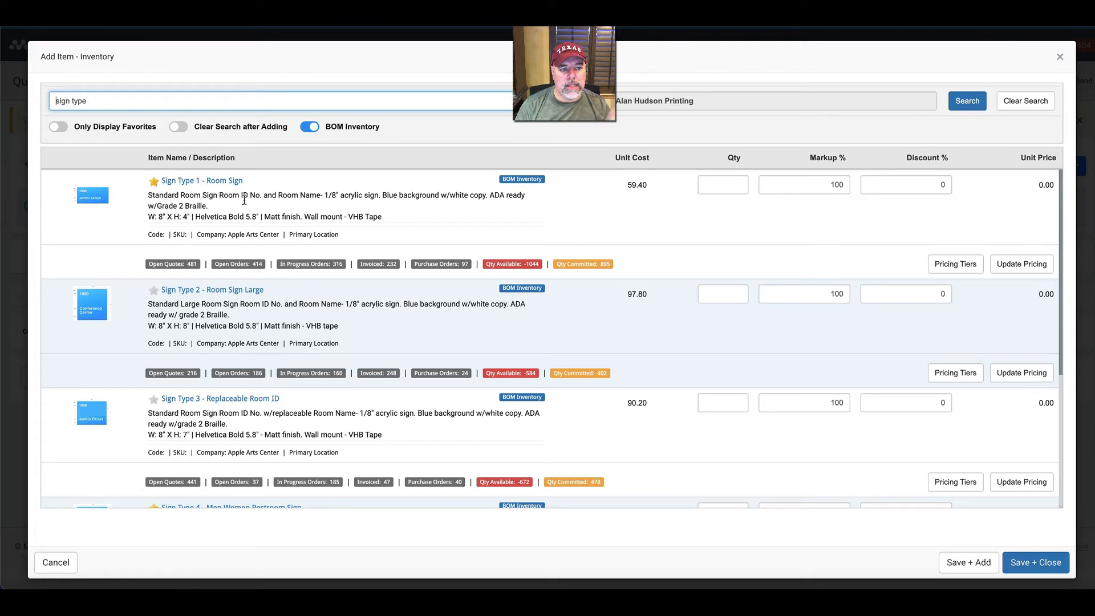
Look through the sign types and set the quantity of Sign Type 4 - Men Women Restroom Sign to 5.
{"action": "scroll", "coordinate": [205, 246], "scroll_direction": "down", "scroll_amount": 4}
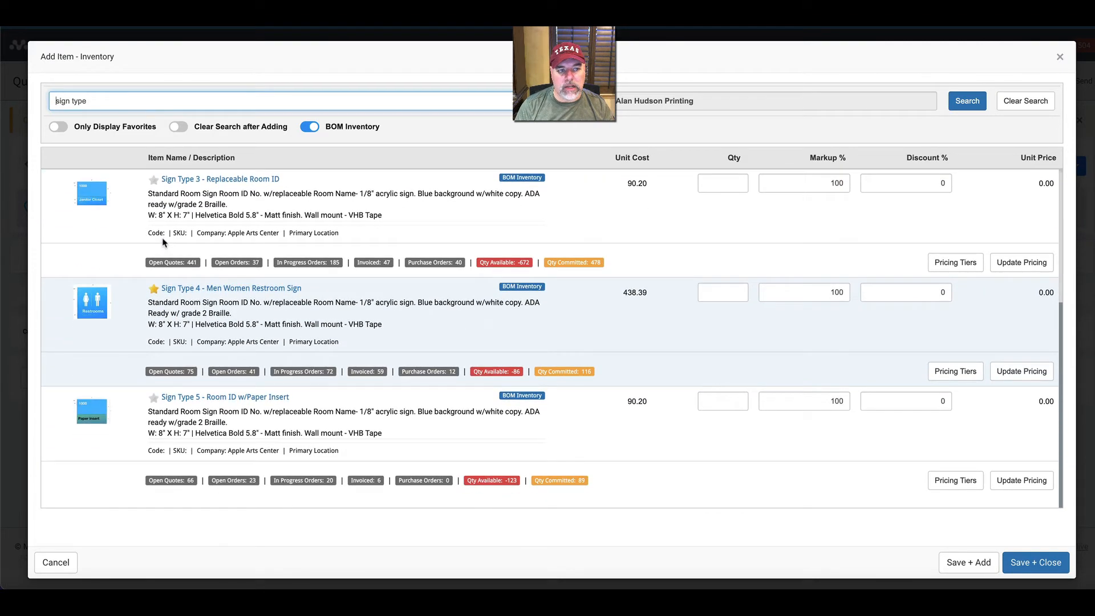
{"action": "scroll", "coordinate": [164, 240], "scroll_direction": "up", "scroll_amount": 4}
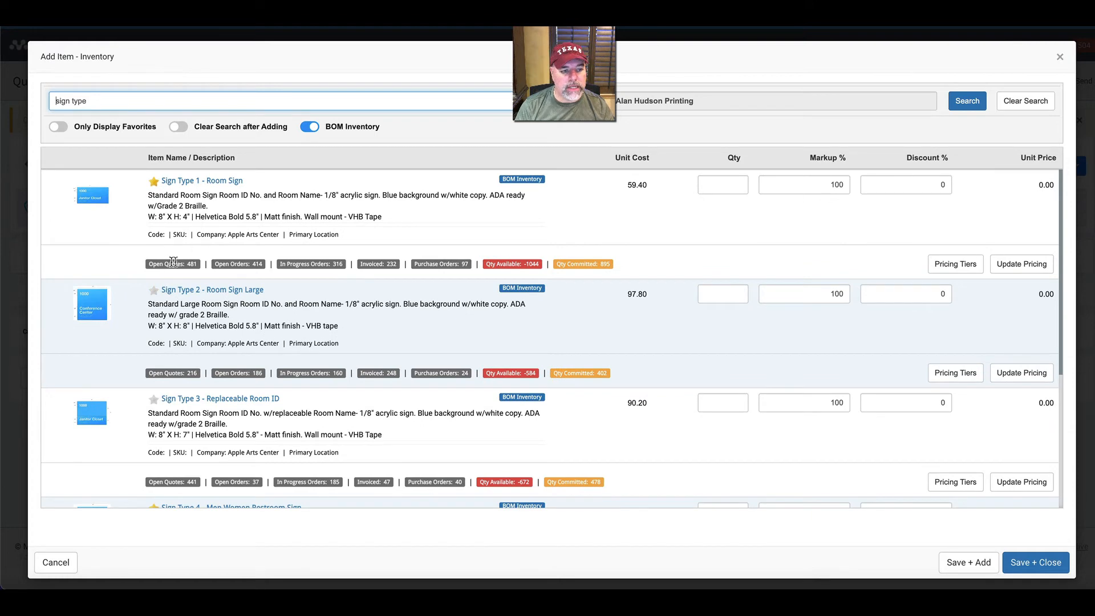
{"action": "scroll", "coordinate": [260, 364], "scroll_direction": "down", "scroll_amount": 4}
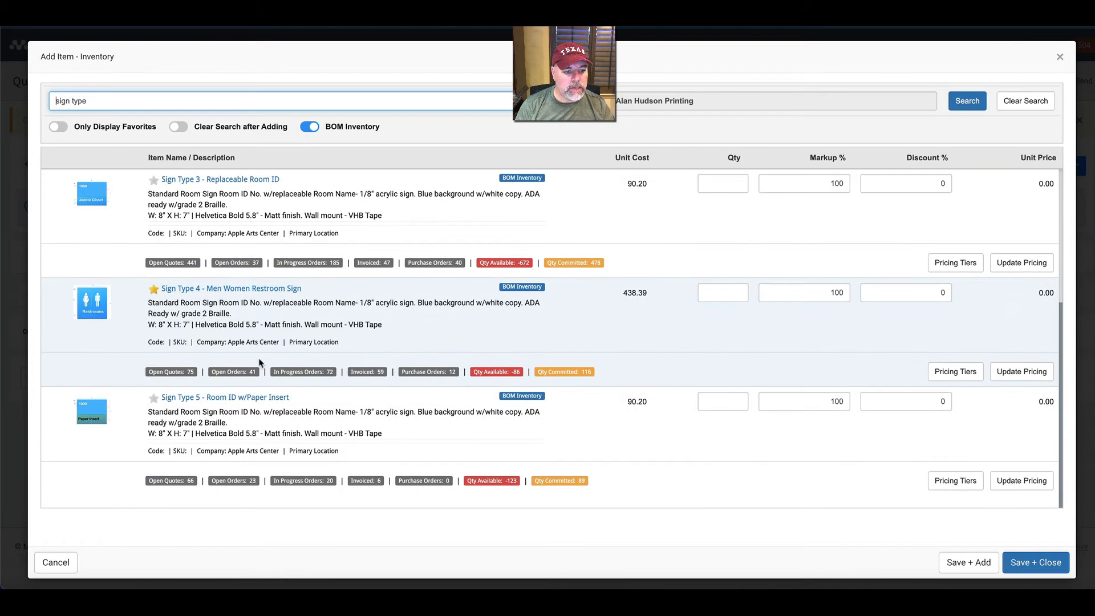
{"action": "left_click", "coordinate": [714, 293]}
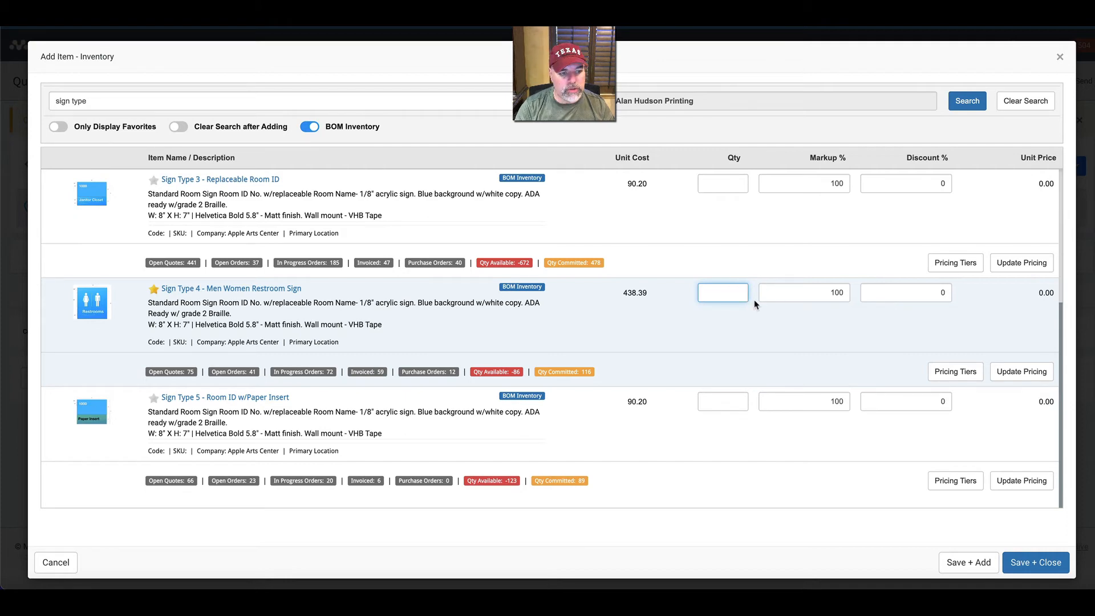
{"action": "type", "text": "5"}
Set the quantity of Sign Type 1 - Room Sign to 10.
{"action": "scroll", "coordinate": [570, 326], "scroll_direction": "up", "scroll_amount": 3}
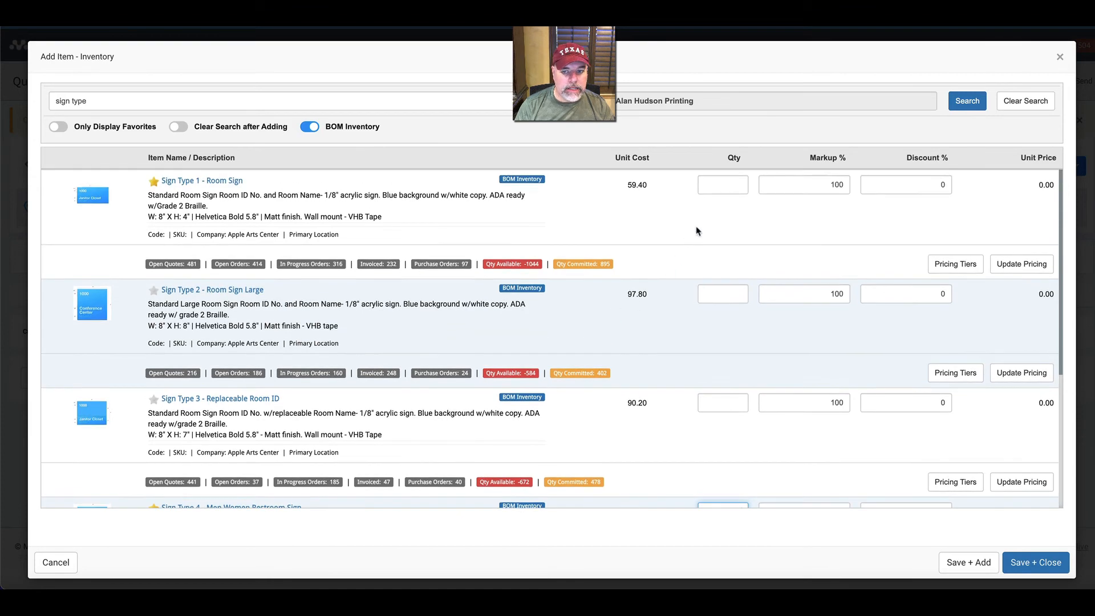
{"action": "left_click", "coordinate": [714, 186]}
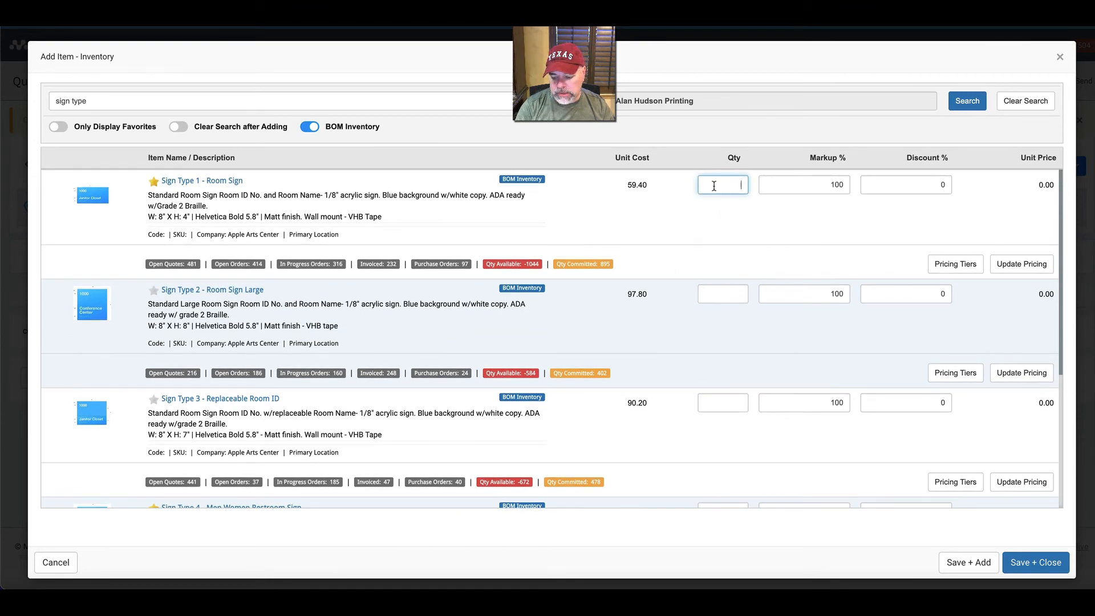
{"action": "type", "text": "10"}
Set the quantity of Sign Type 3 - Replaceable Room ID to 4 and save the selected signs to the quote.
{"action": "scroll", "coordinate": [726, 220], "scroll_direction": "down", "scroll_amount": 1}
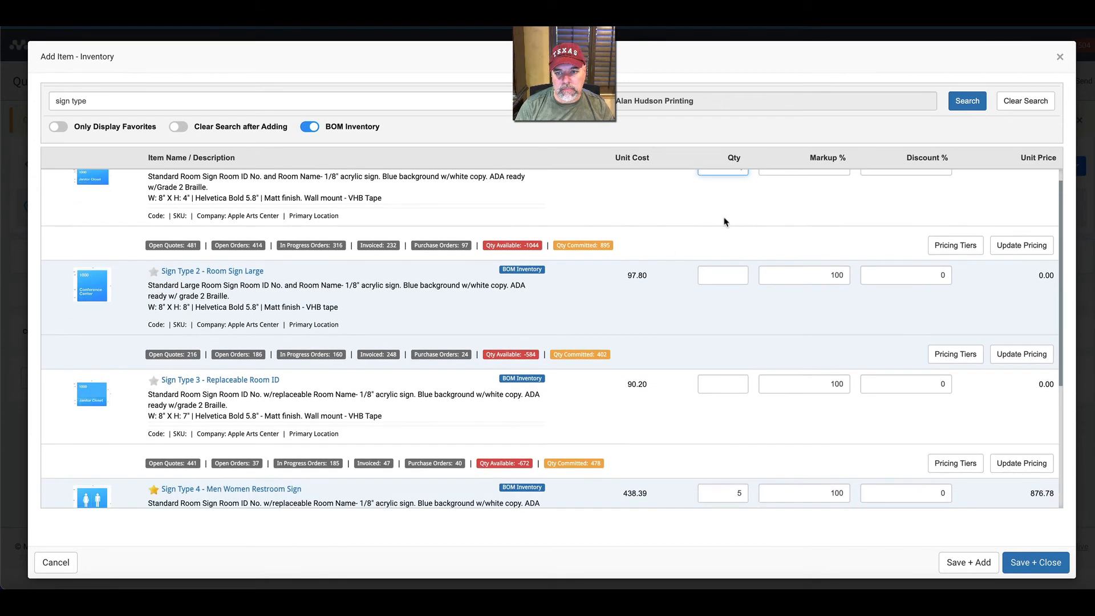
{"action": "scroll", "coordinate": [725, 221], "scroll_direction": "down", "scroll_amount": 3}
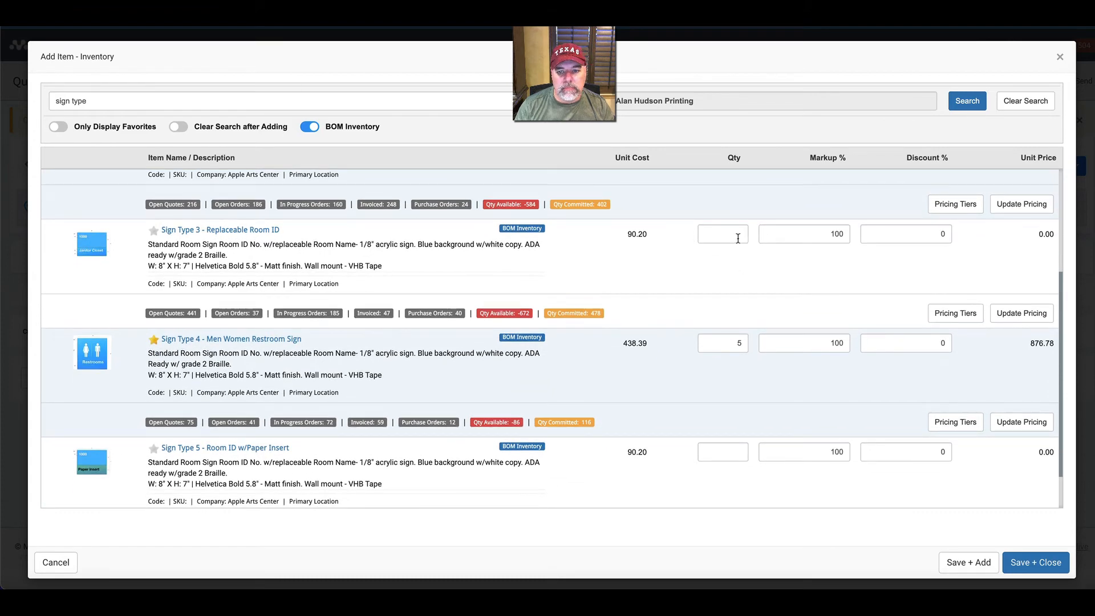
{"action": "left_click", "coordinate": [737, 238]}
{"action": "type", "text": "4"}
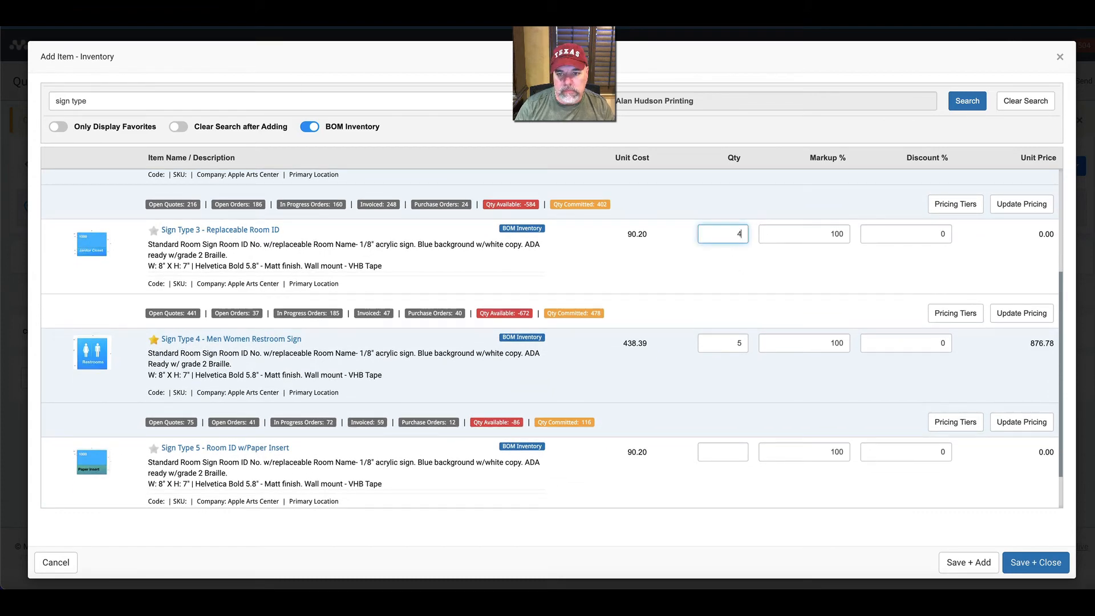
{"action": "left_click", "coordinate": [1032, 563]}
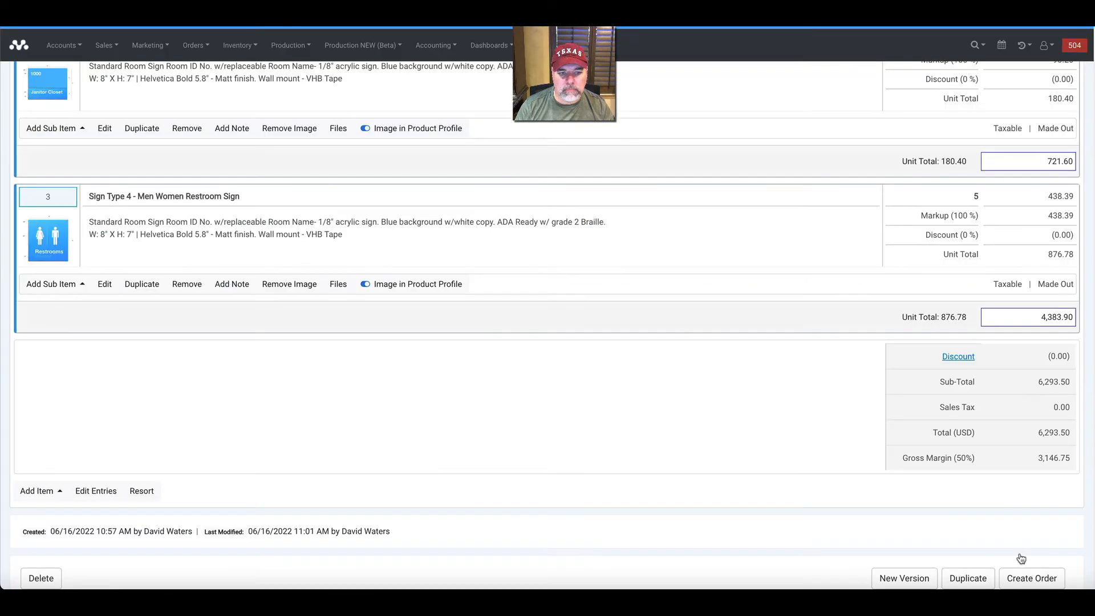
Look over the quote's sign entries and open Sign Type 4 - Men Women Restroom Sign for editing.
{"action": "scroll", "coordinate": [366, 335], "scroll_direction": "up", "scroll_amount": 6}
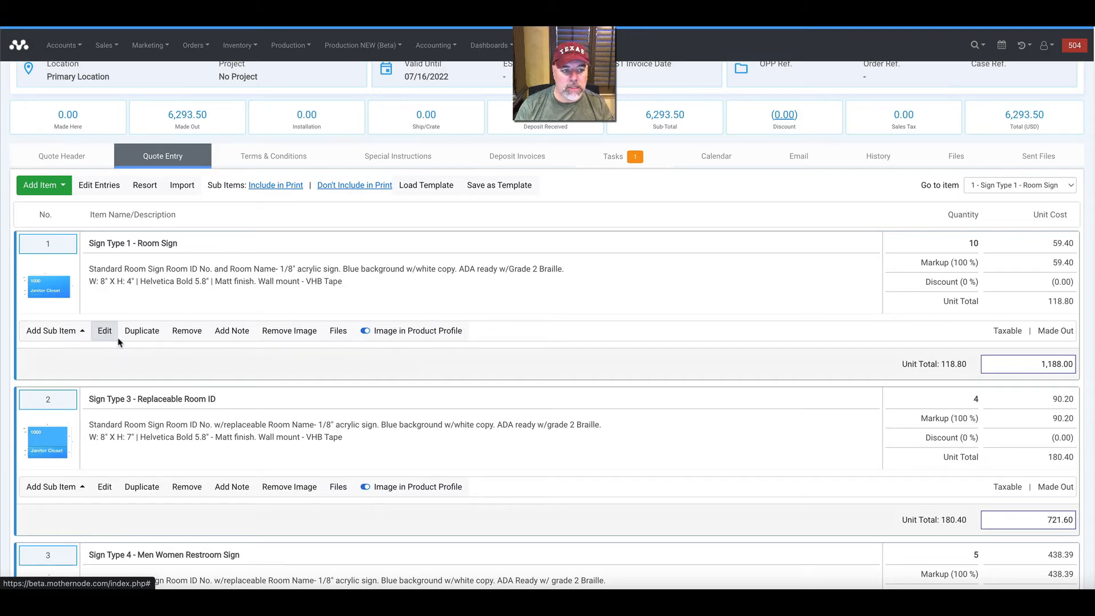
{"action": "scroll", "coordinate": [129, 361], "scroll_direction": "down", "scroll_amount": 3}
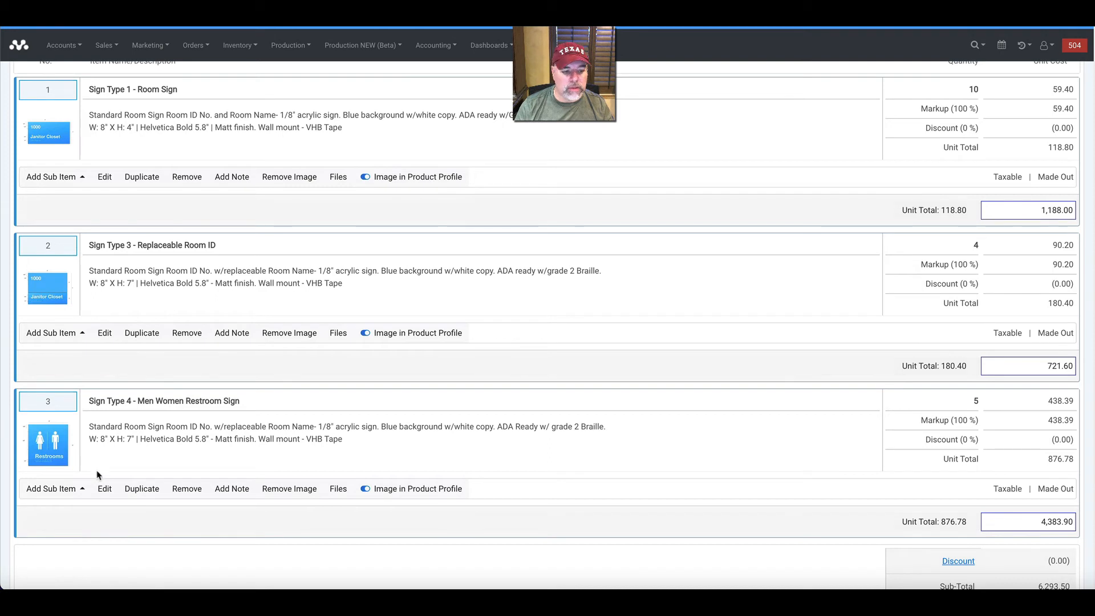
{"action": "left_click", "coordinate": [106, 489]}
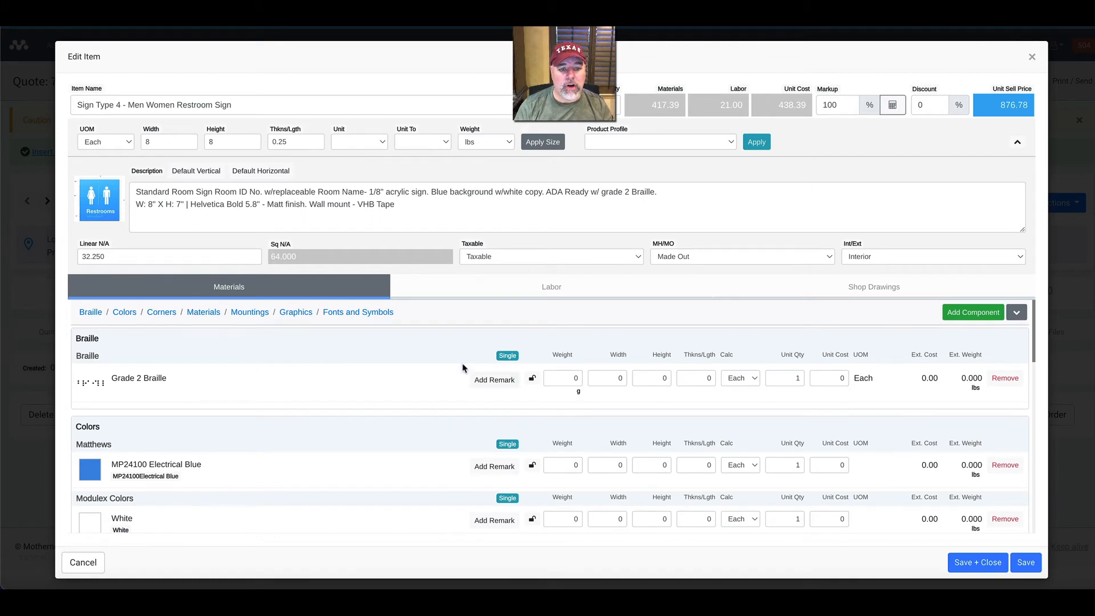
Remove the Projecting and Workstation Fabric Pins mountings from the restroom sign's materials.
{"action": "scroll", "coordinate": [450, 382], "scroll_direction": "down", "scroll_amount": 1}
{"action": "scroll", "coordinate": [449, 383], "scroll_direction": "down", "scroll_amount": 3}
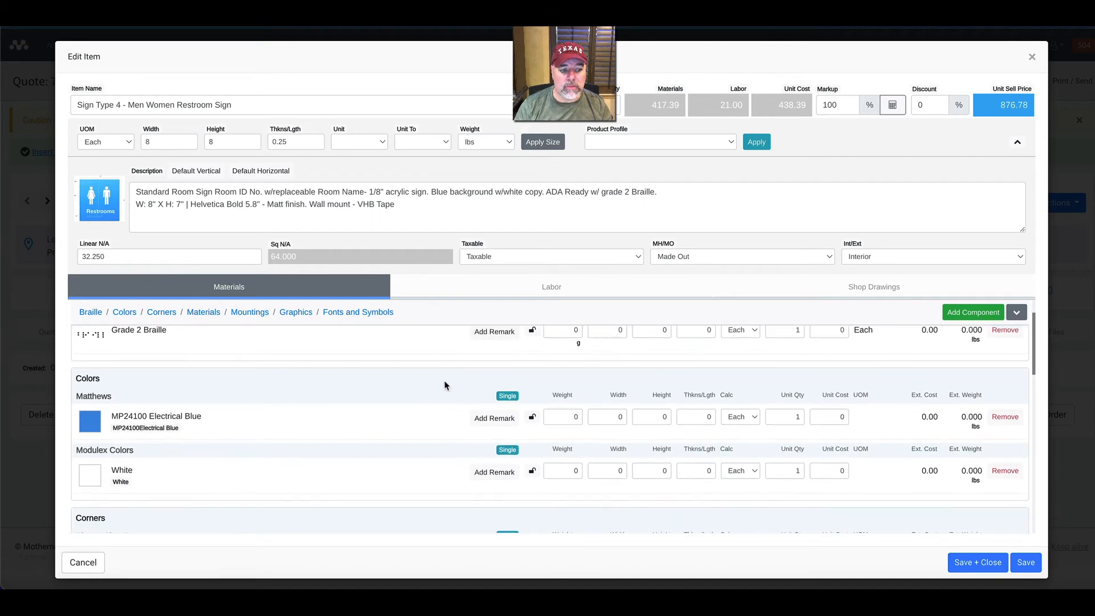
{"action": "scroll", "coordinate": [442, 387], "scroll_direction": "down", "scroll_amount": 5}
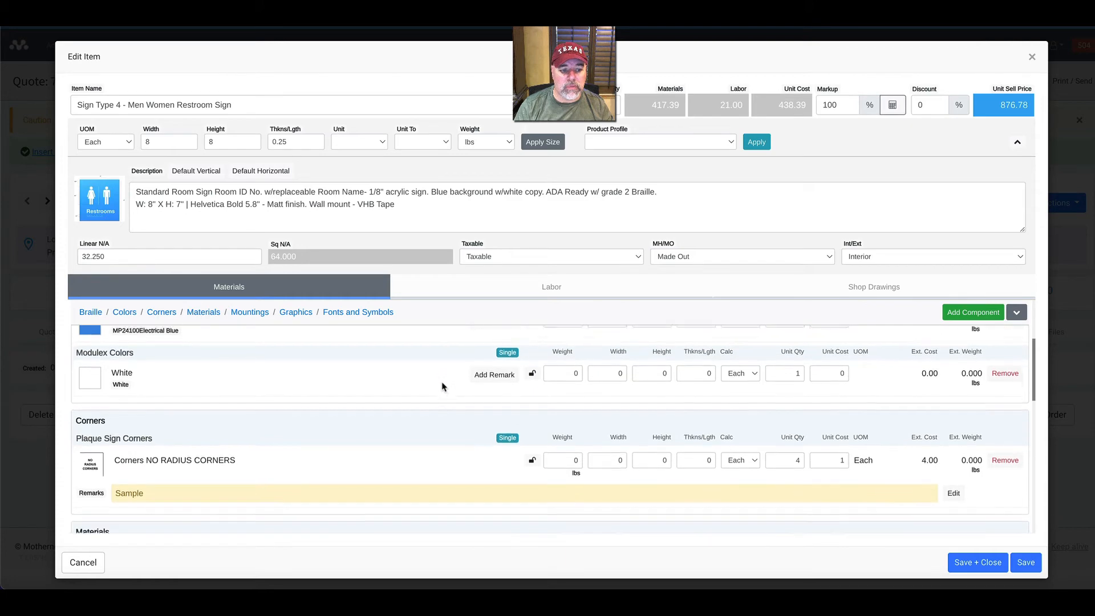
{"action": "scroll", "coordinate": [442, 384], "scroll_direction": "down", "scroll_amount": 6}
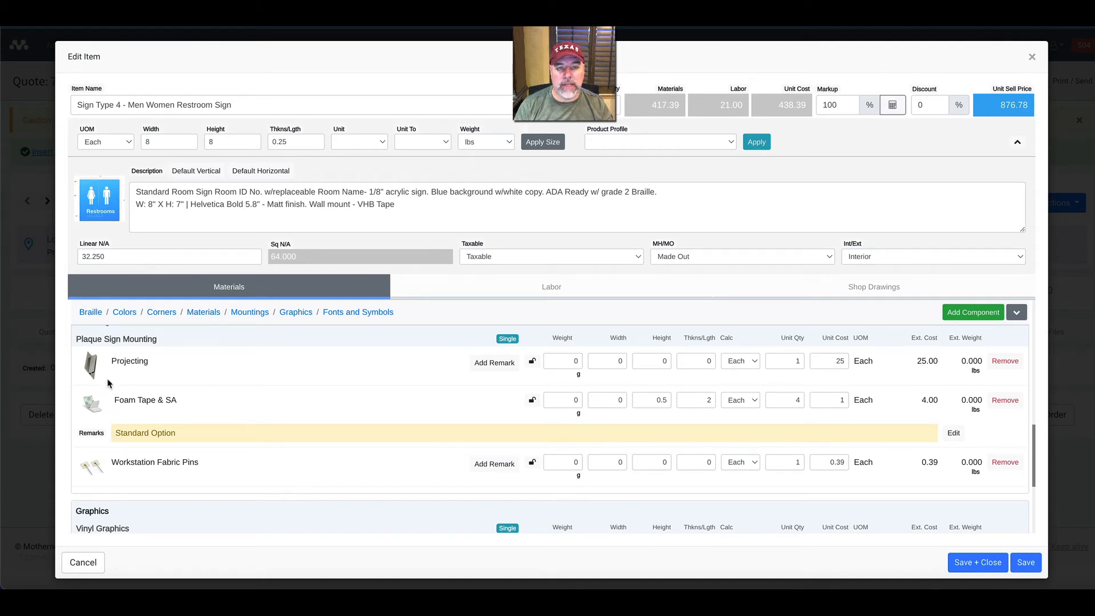
{"action": "left_click", "coordinate": [1004, 361]}
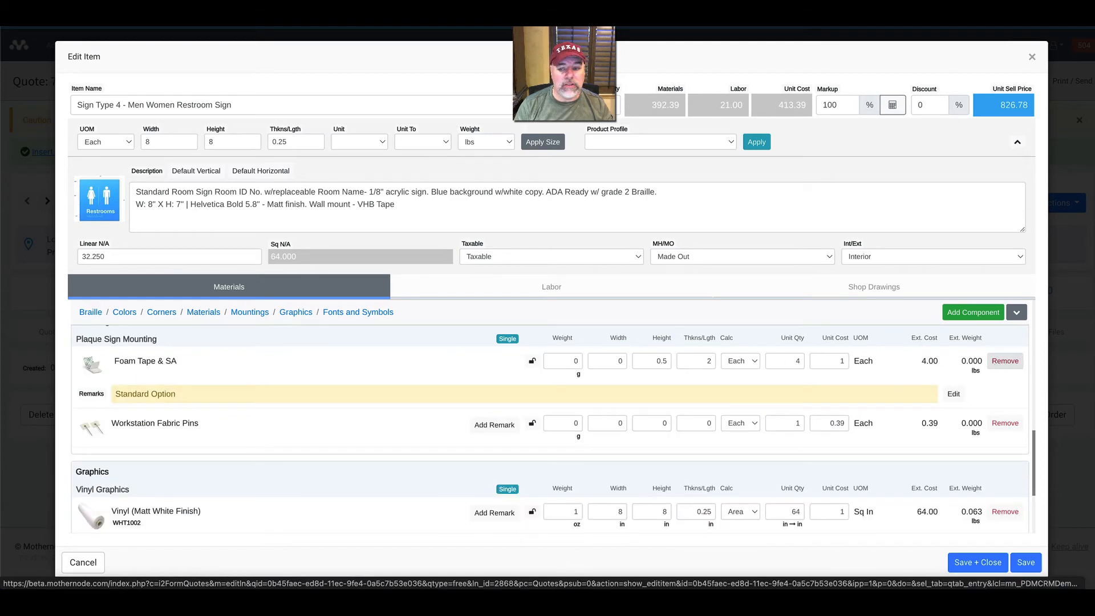
{"action": "left_click", "coordinate": [1004, 423]}
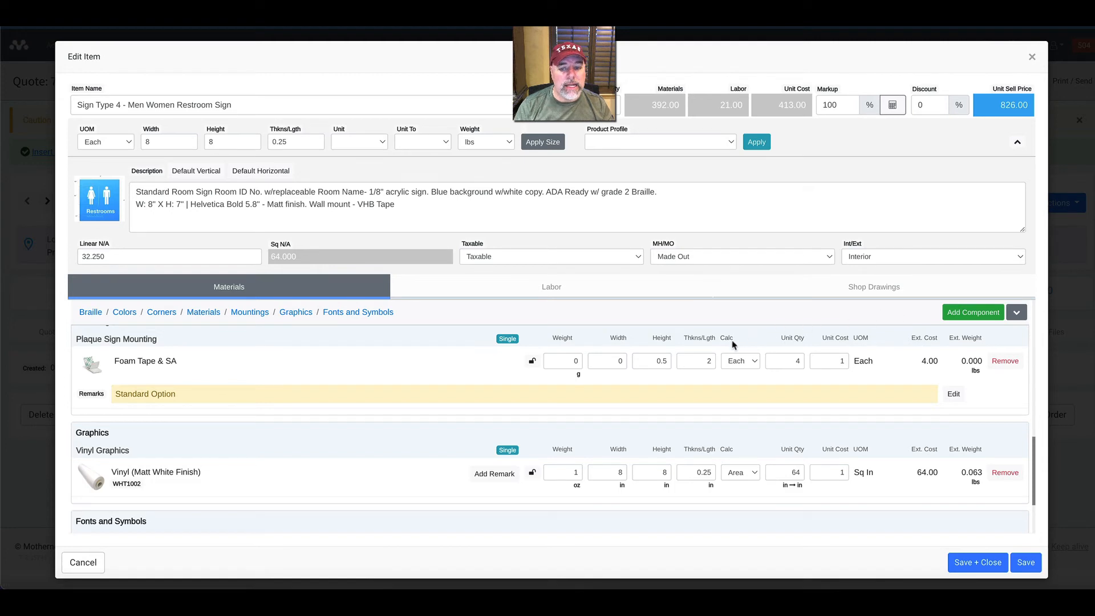
Fill the restroom sign's description with the default vertical component list and read it through against the materials.
{"action": "scroll", "coordinate": [711, 351], "scroll_direction": "up", "scroll_amount": 1}
{"action": "scroll", "coordinate": [696, 352], "scroll_direction": "up", "scroll_amount": 1}
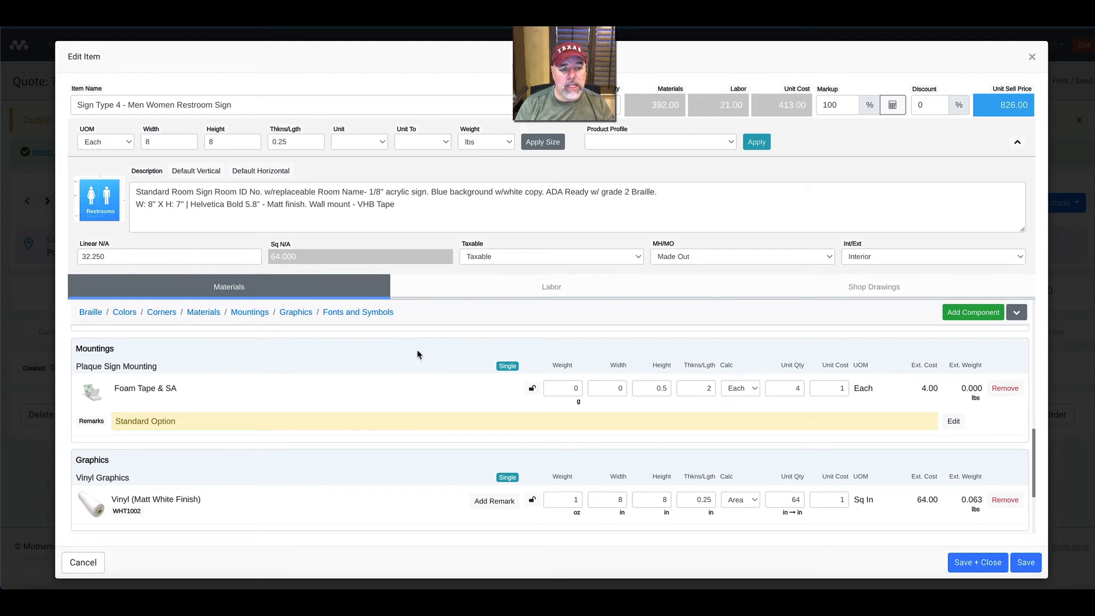
{"action": "scroll", "coordinate": [417, 382], "scroll_direction": "down", "scroll_amount": 1}
{"action": "scroll", "coordinate": [418, 384], "scroll_direction": "up", "scroll_amount": 1}
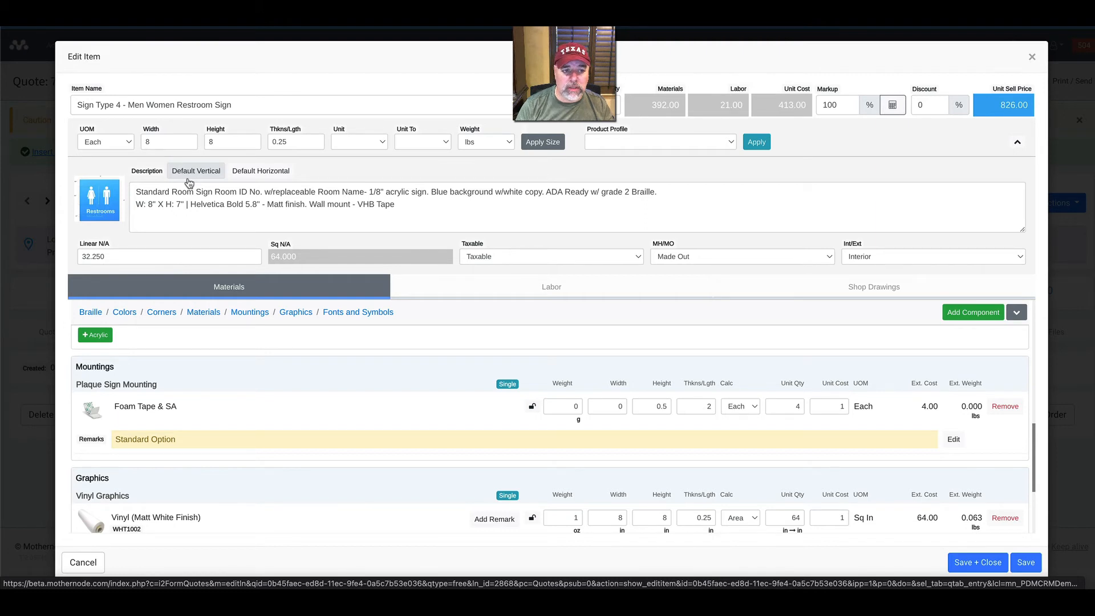
{"action": "left_click", "coordinate": [188, 179]}
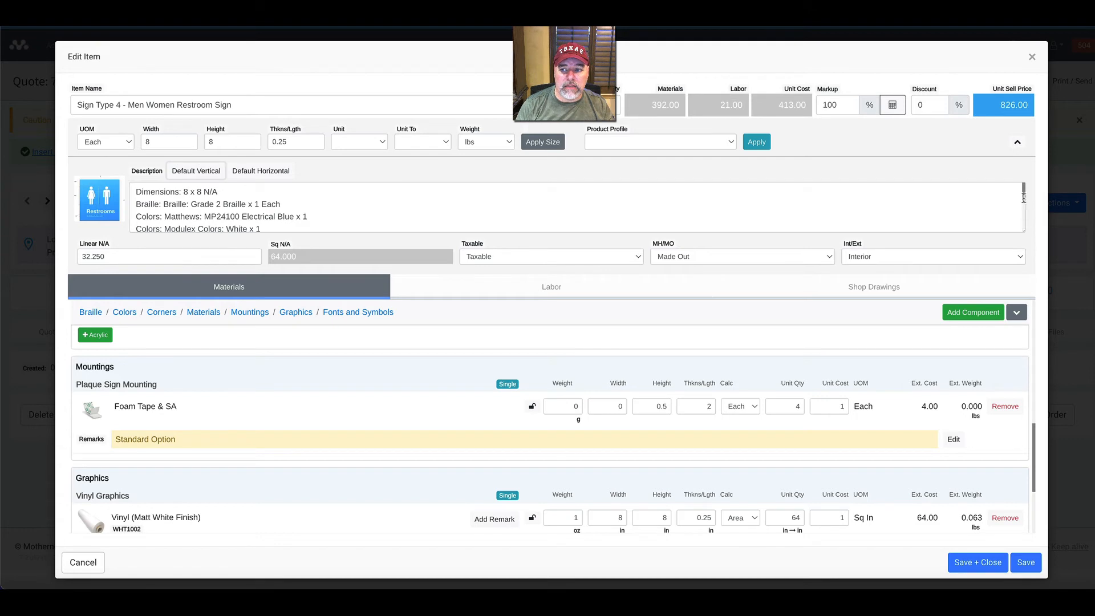
{"action": "left_click_drag", "start_coordinate": [1023, 198], "coordinate": [1019, 216]}
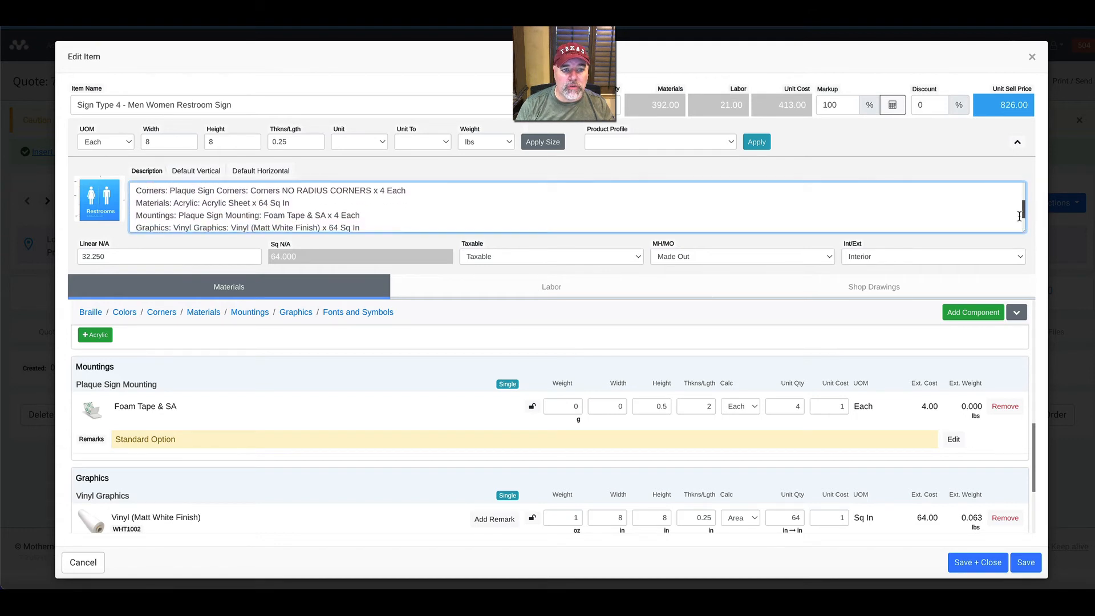
{"action": "scroll", "coordinate": [1018, 216], "scroll_direction": "down", "scroll_amount": 1}
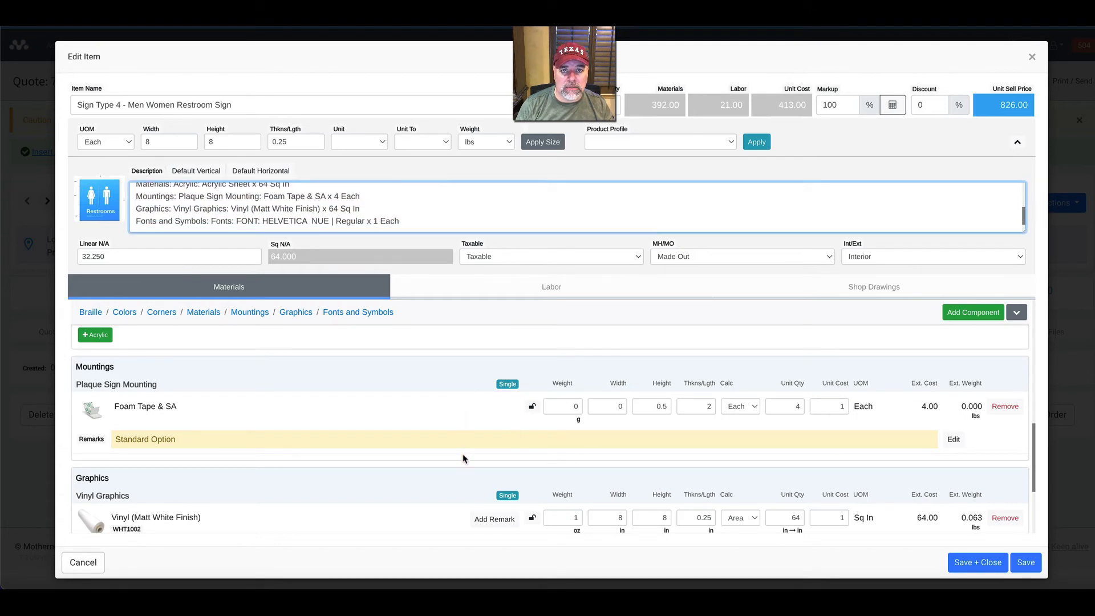
{"action": "scroll", "coordinate": [297, 217], "scroll_direction": "up", "scroll_amount": 2}
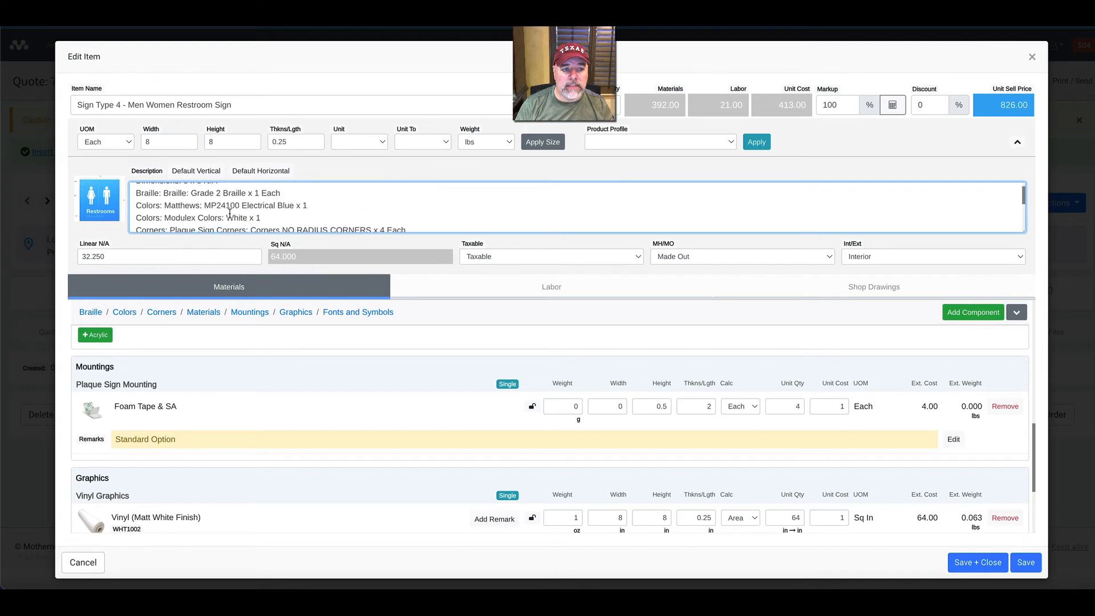
{"action": "scroll", "coordinate": [211, 208], "scroll_direction": "up", "scroll_amount": 1}
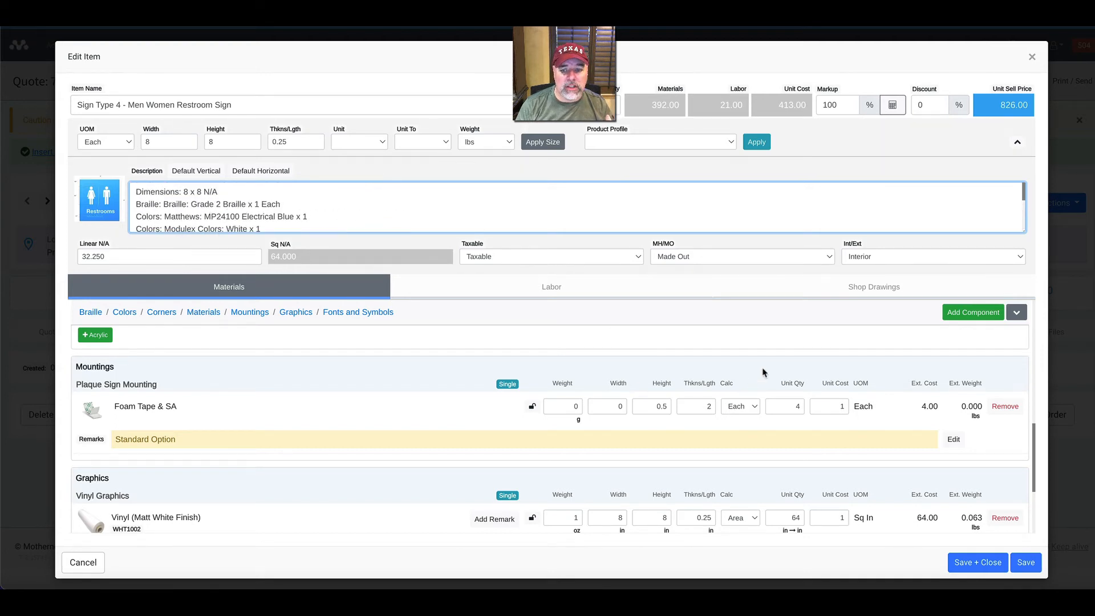
{"action": "scroll", "coordinate": [655, 439], "scroll_direction": "down", "scroll_amount": 1}
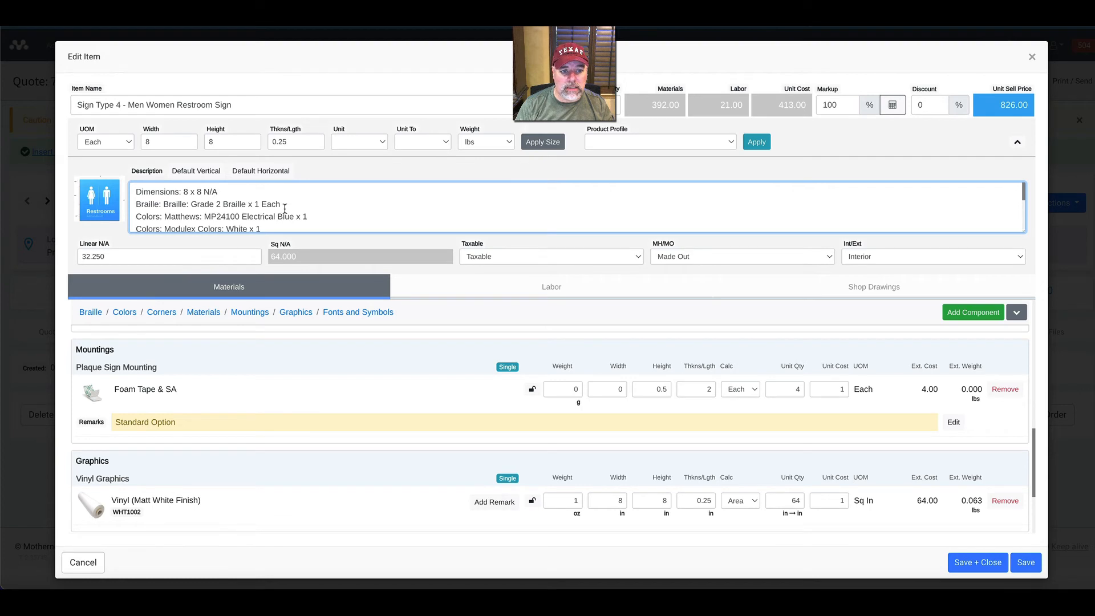
{"action": "scroll", "coordinate": [285, 208], "scroll_direction": "down", "scroll_amount": 5}
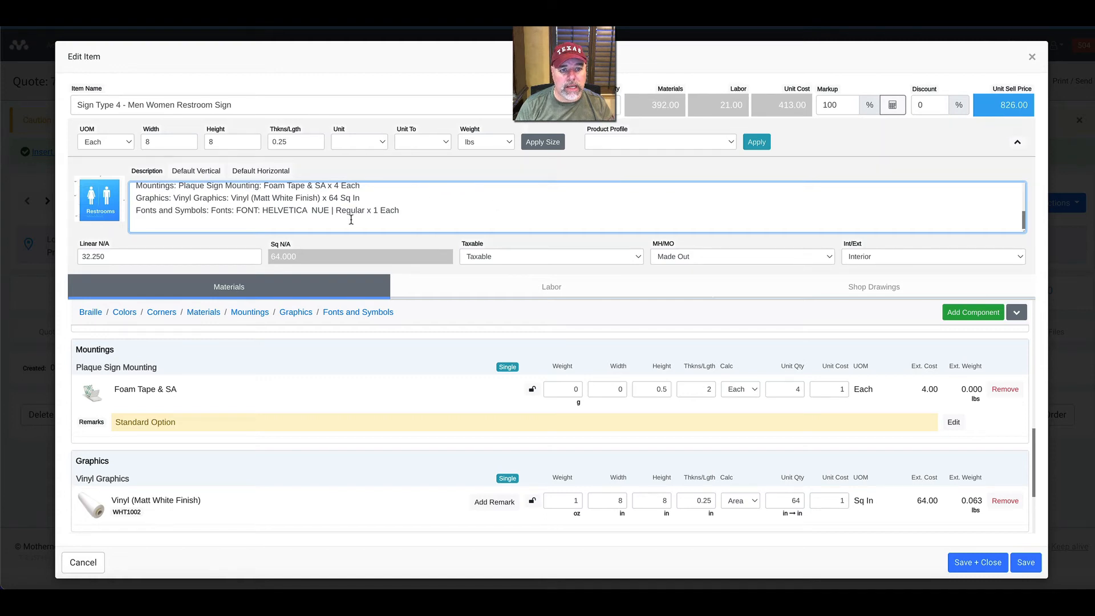
{"action": "scroll", "coordinate": [292, 195], "scroll_direction": "up", "scroll_amount": 3}
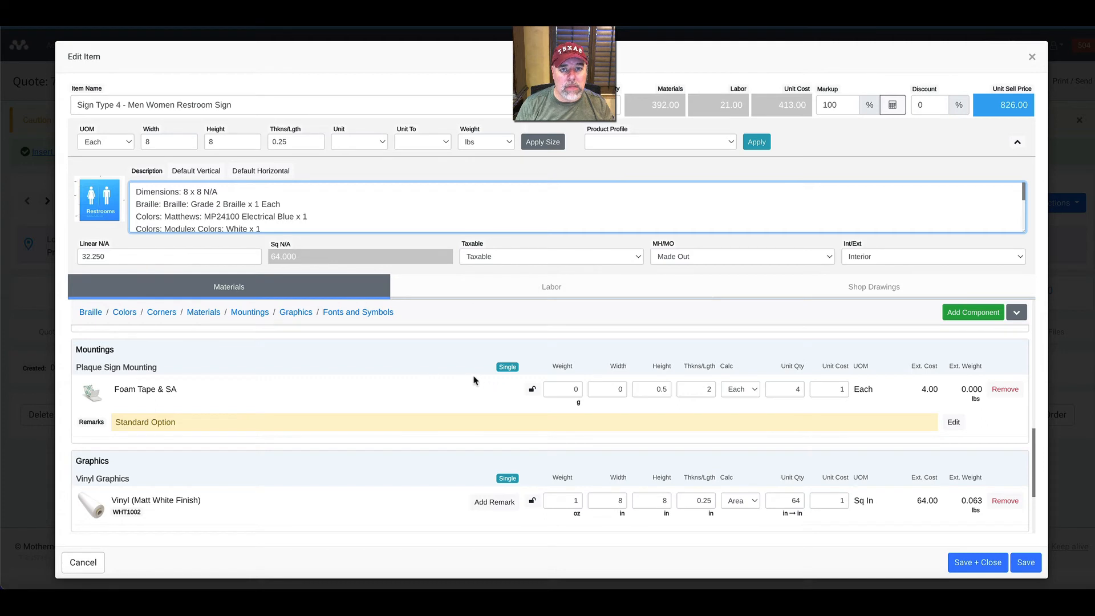
Try the default horizontal description, return to the default vertical one and read through its component lines.
{"action": "left_click", "coordinate": [379, 176]}
{"action": "left_click", "coordinate": [278, 173]}
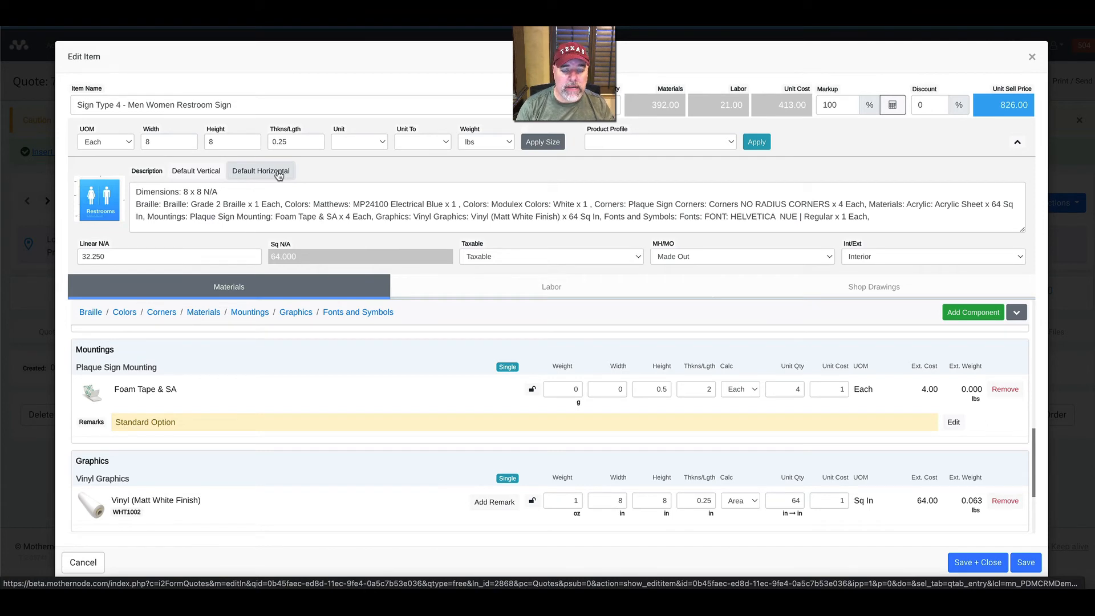
{"action": "left_click", "coordinate": [207, 177]}
{"action": "scroll", "coordinate": [236, 210], "scroll_direction": "down", "scroll_amount": 1}
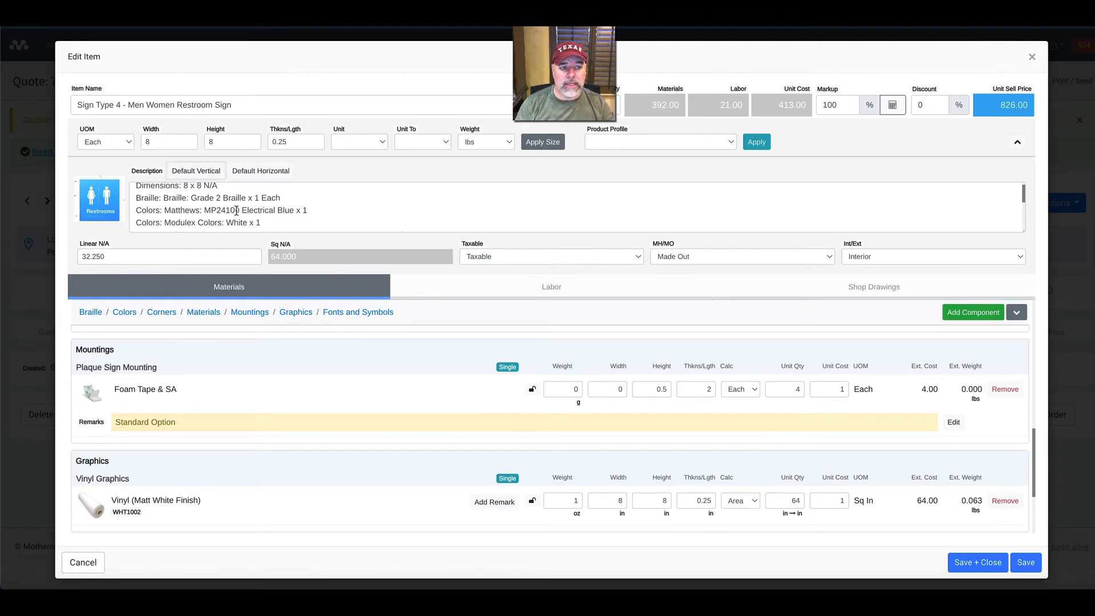
{"action": "scroll", "coordinate": [234, 210], "scroll_direction": "down", "scroll_amount": 2}
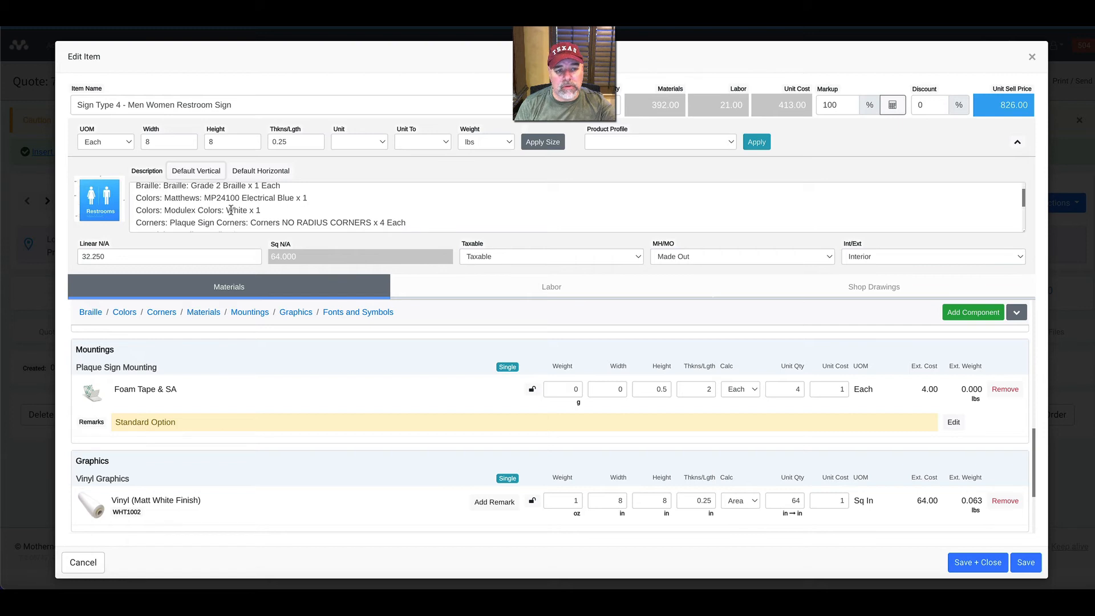
{"action": "scroll", "coordinate": [230, 211], "scroll_direction": "down", "scroll_amount": 2}
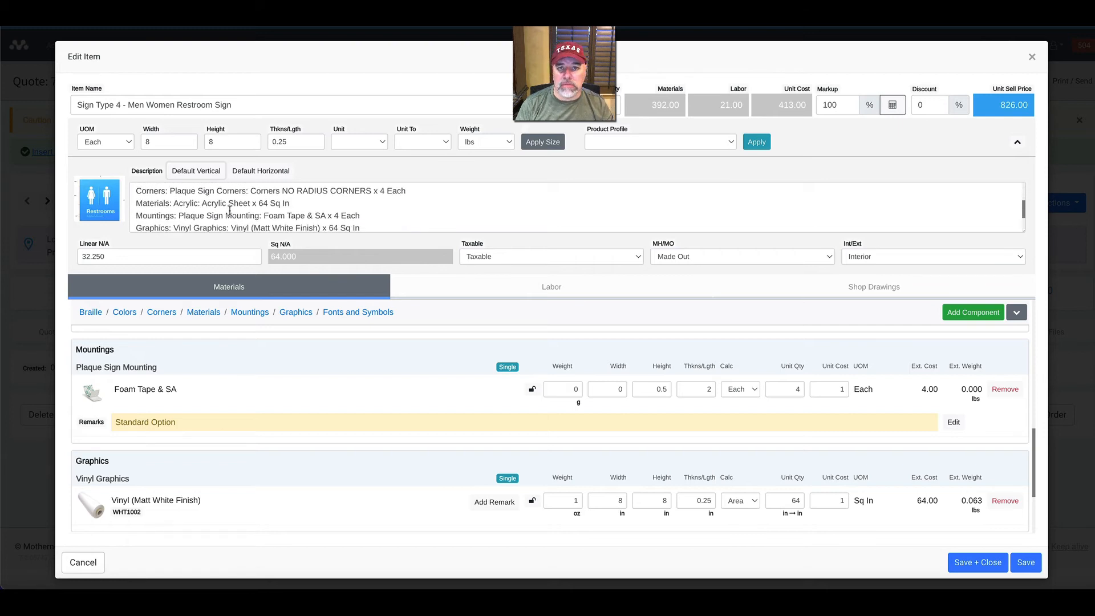
{"action": "scroll", "coordinate": [229, 210], "scroll_direction": "up", "scroll_amount": 5}
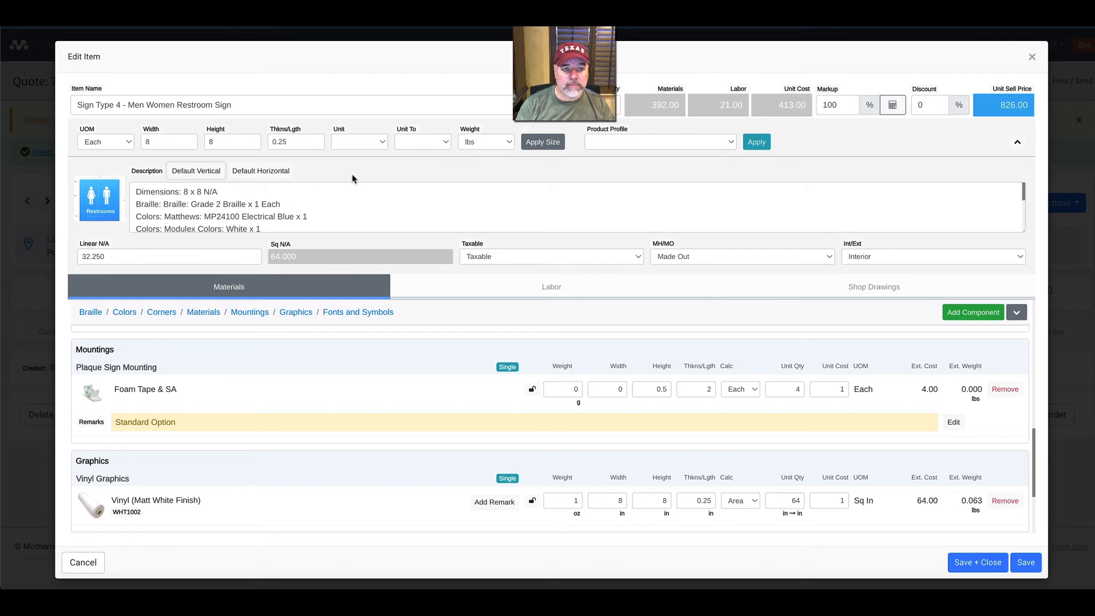
Compare the default horizontal and vertical descriptions by alternating between them, finishing with the vertical one.
{"action": "left_click", "coordinate": [267, 171]}
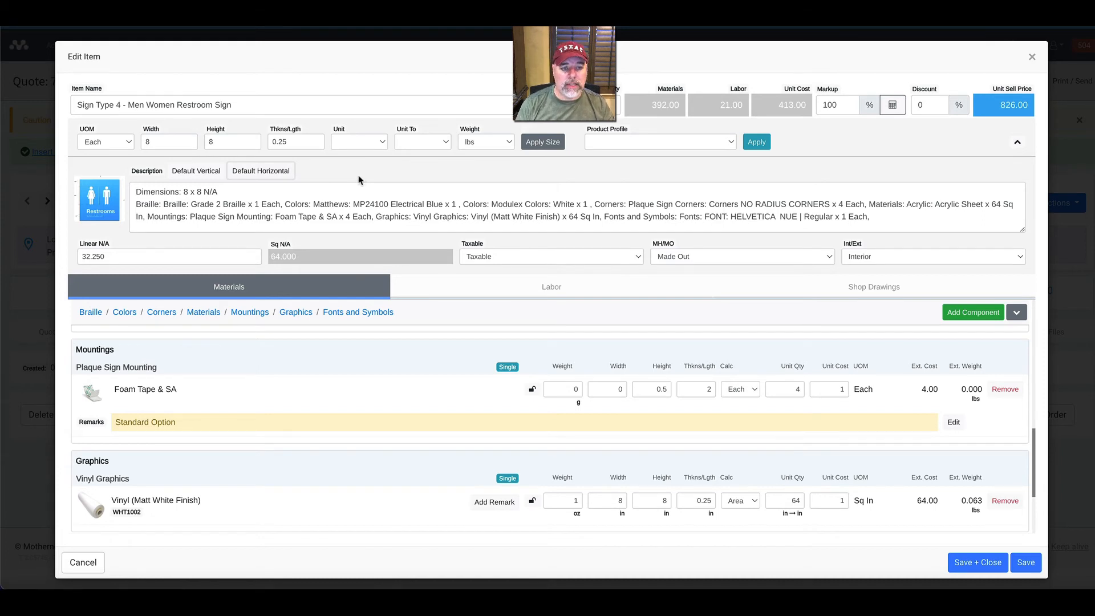
{"action": "left_click", "coordinate": [194, 172]}
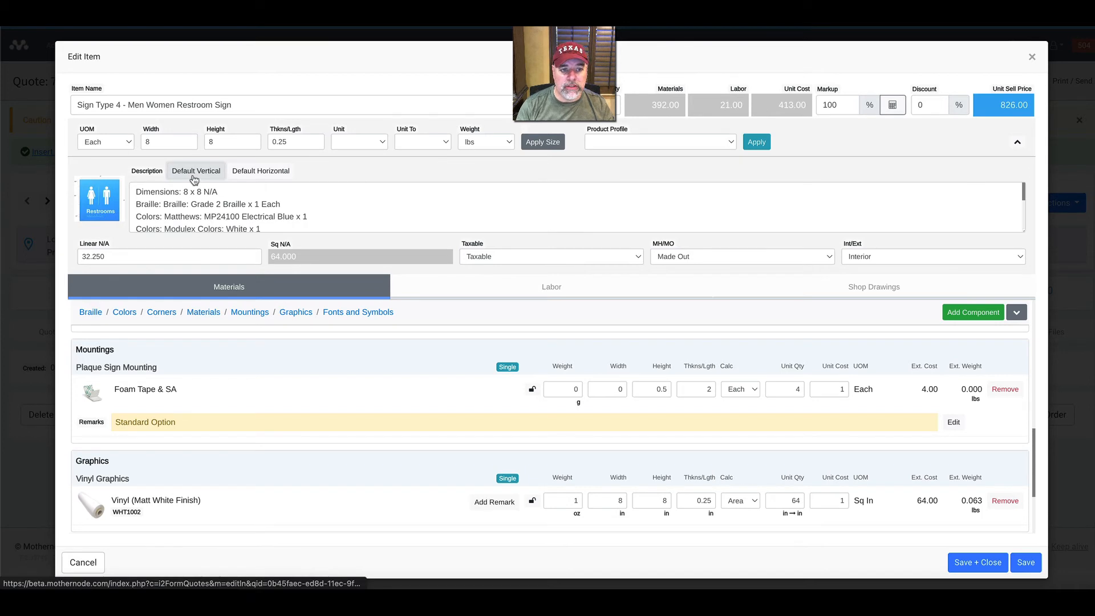
{"action": "left_click", "coordinate": [264, 177]}
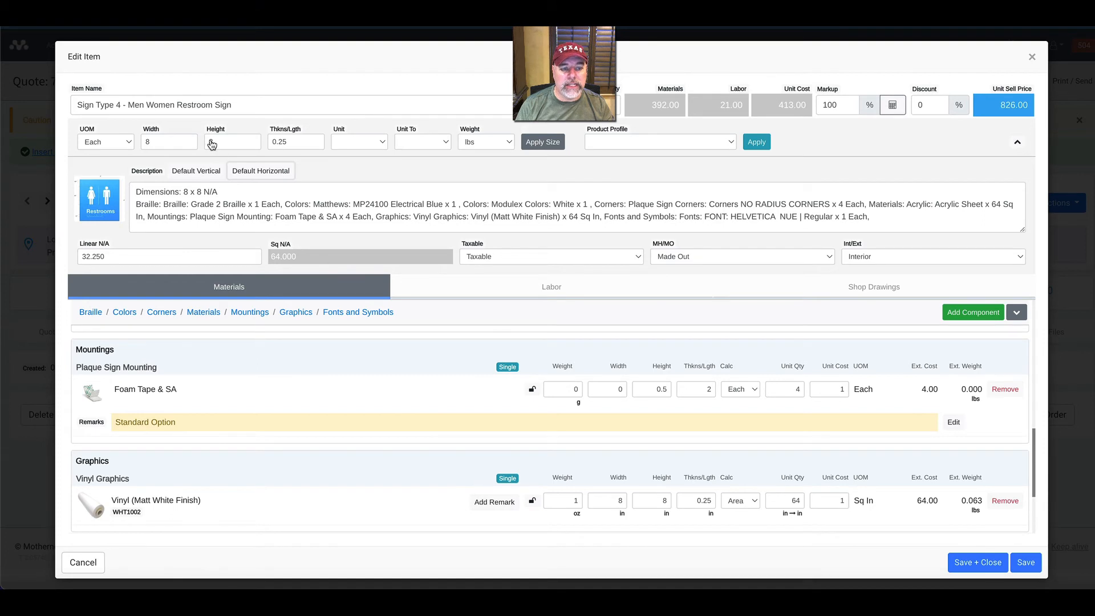
{"action": "left_click", "coordinate": [214, 178]}
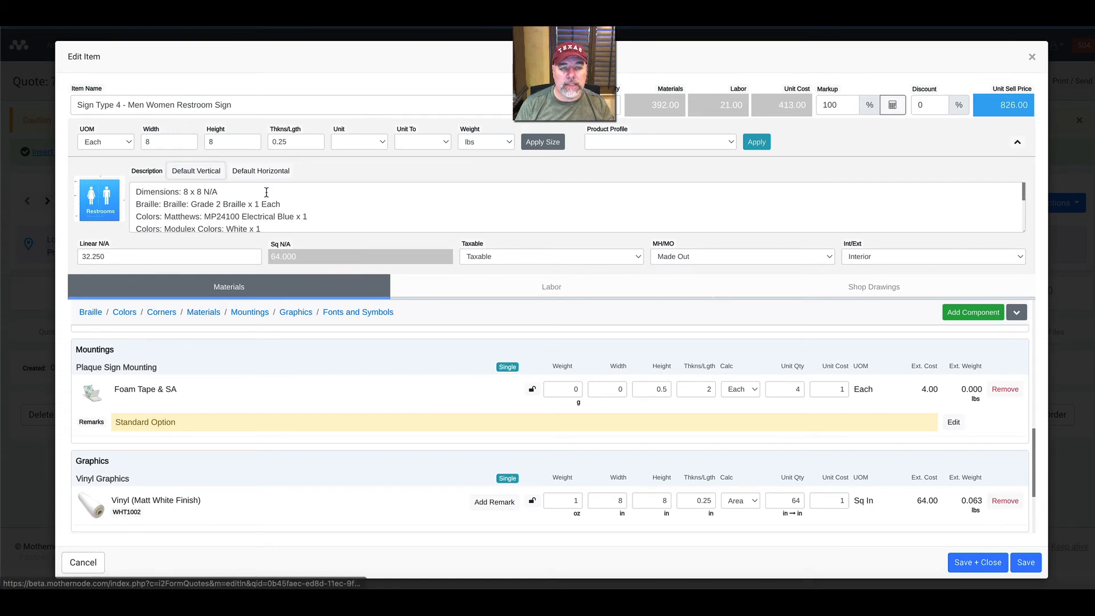
{"action": "left_click", "coordinate": [255, 177]}
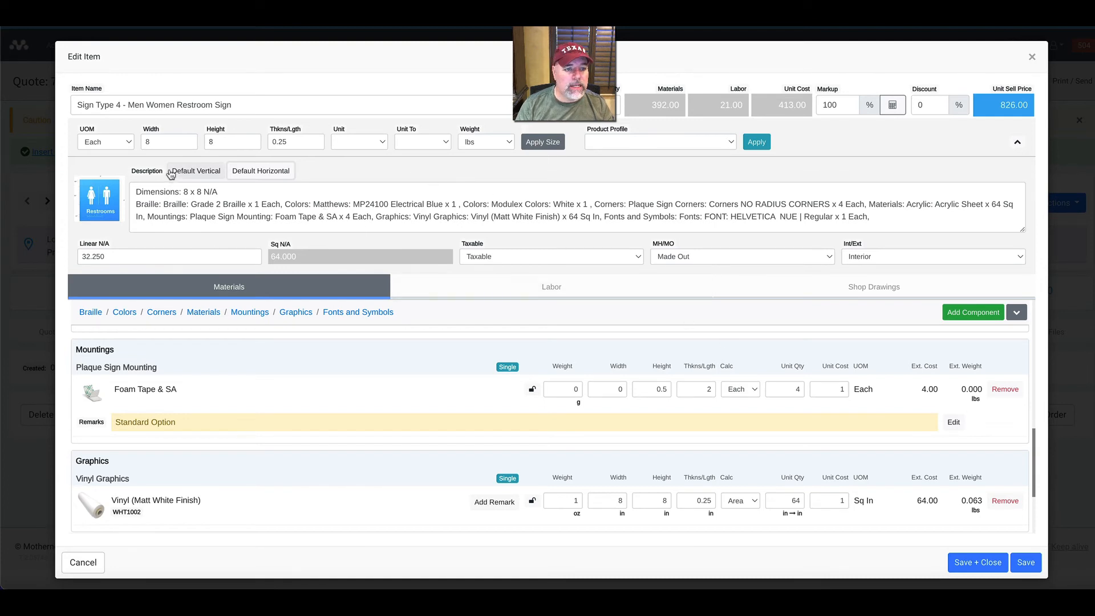
{"action": "left_click", "coordinate": [189, 176]}
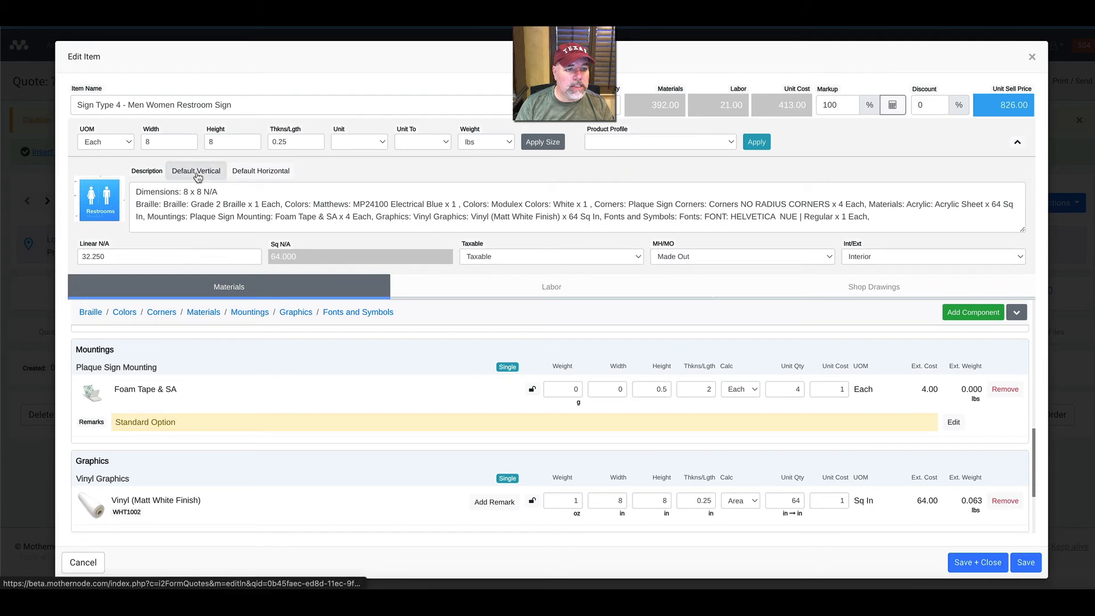
Save and close the restroom sign, and remove the Eyebolt mounting from the Sign Type 1 - Room Sign materials.
{"action": "left_click", "coordinate": [985, 561]}
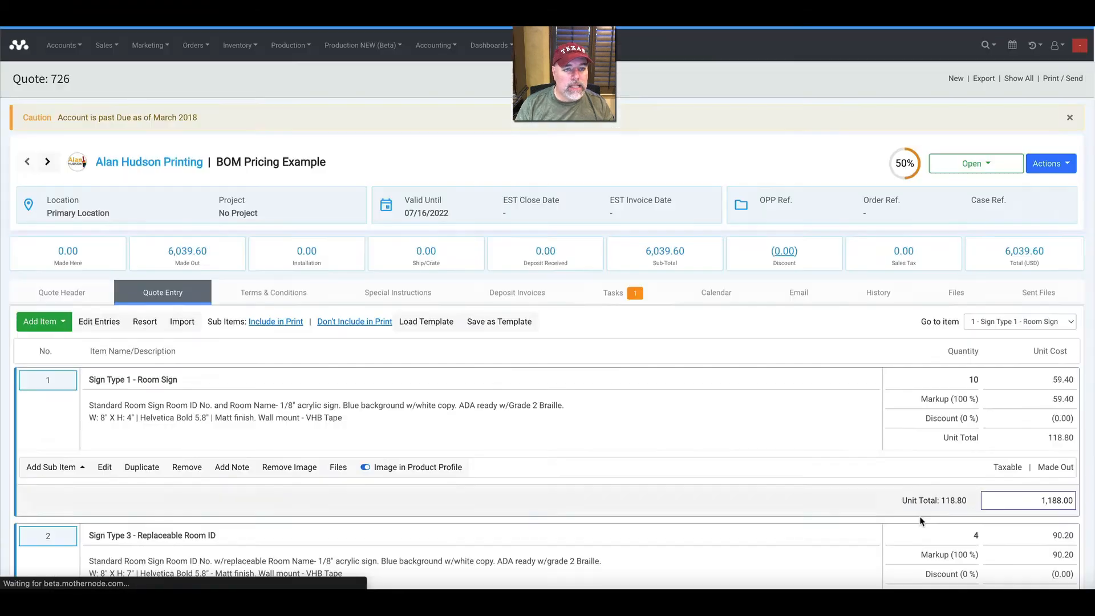
{"action": "left_click", "coordinate": [104, 470]}
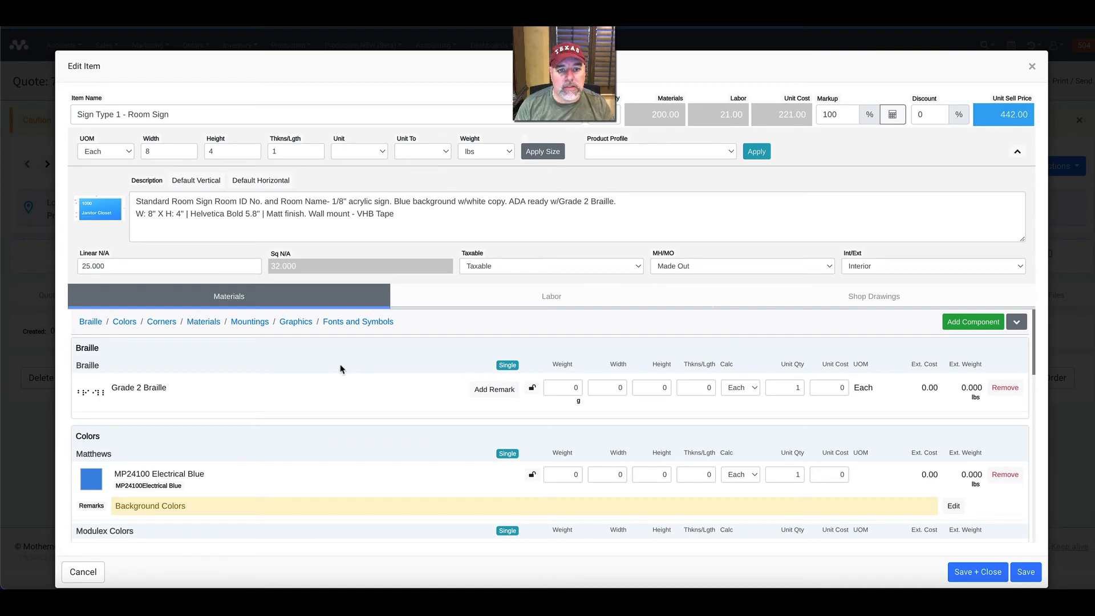
{"action": "scroll", "coordinate": [297, 395], "scroll_direction": "down", "scroll_amount": 5}
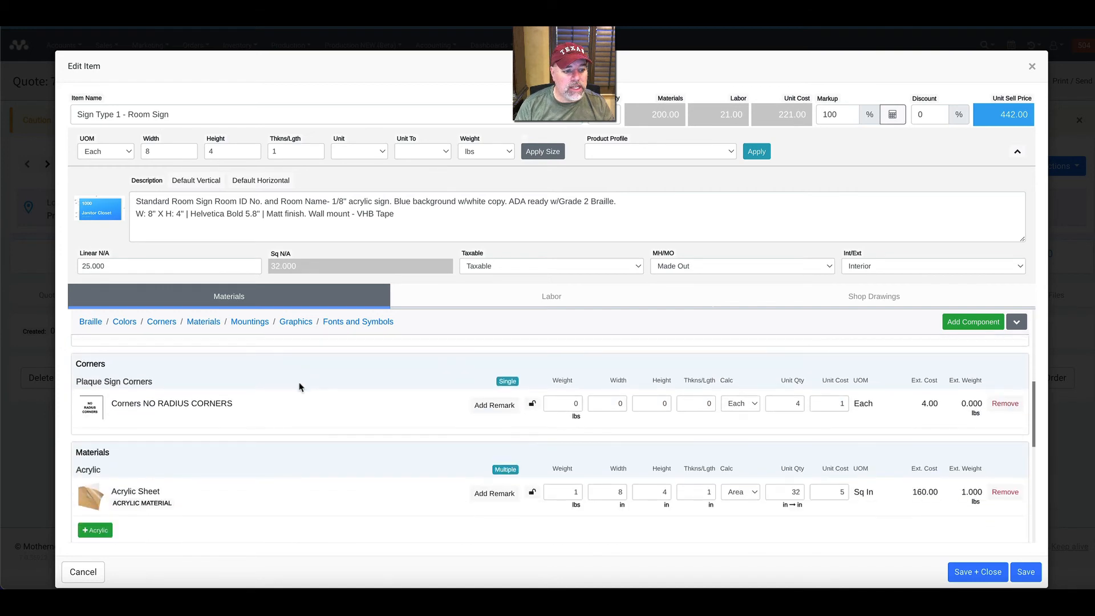
{"action": "scroll", "coordinate": [297, 395], "scroll_direction": "down", "scroll_amount": 3}
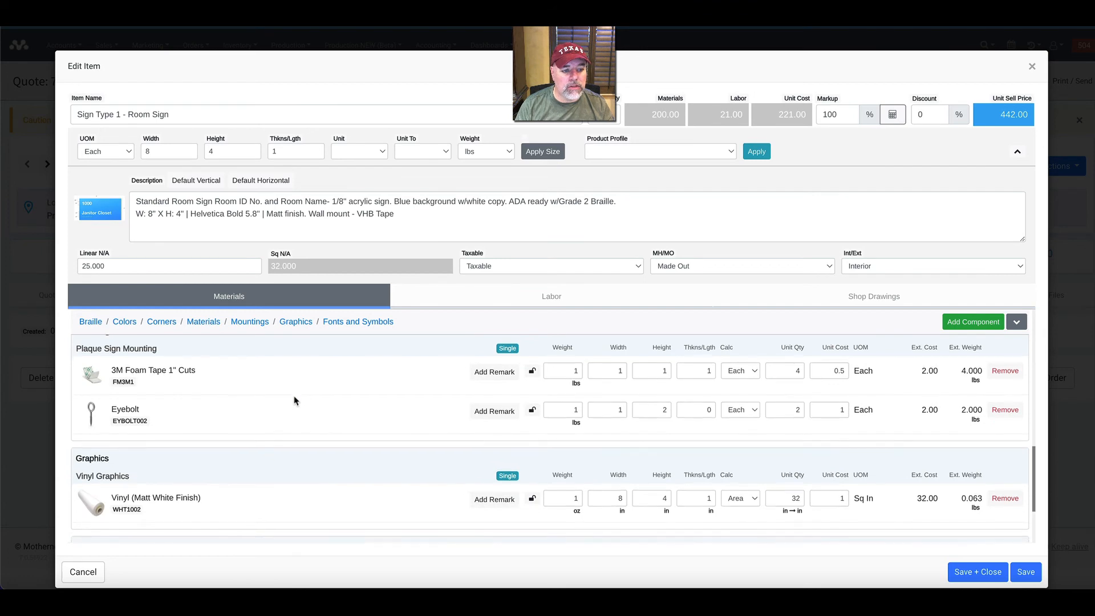
{"action": "left_click", "coordinate": [1005, 410]}
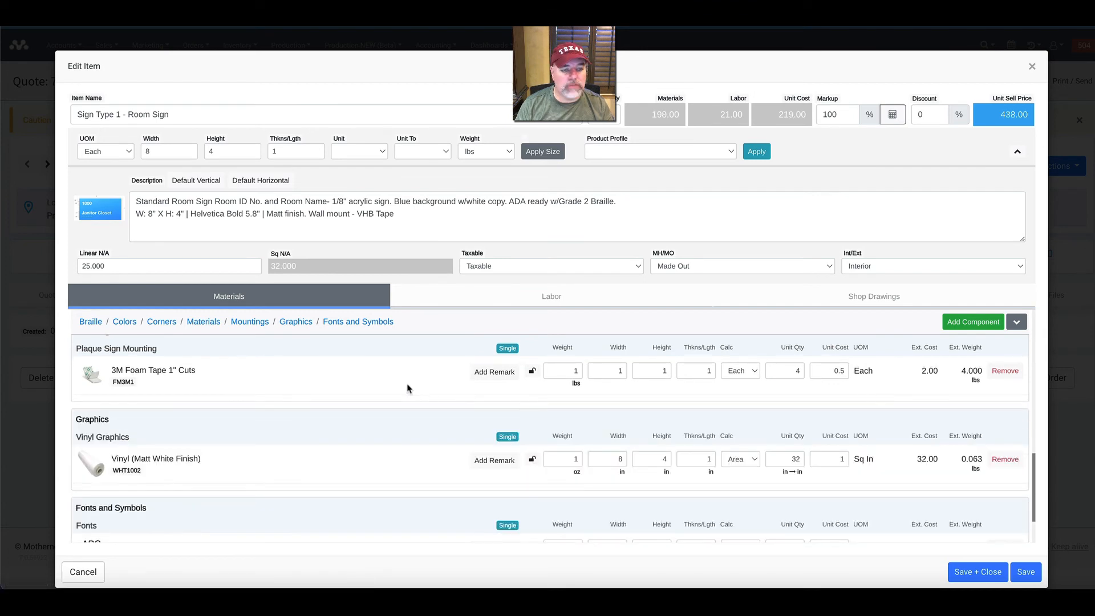
Save the room sign's changed materials, fill its description with the default vertical component list, and save and close the item.
{"action": "left_click", "coordinate": [1024, 572]}
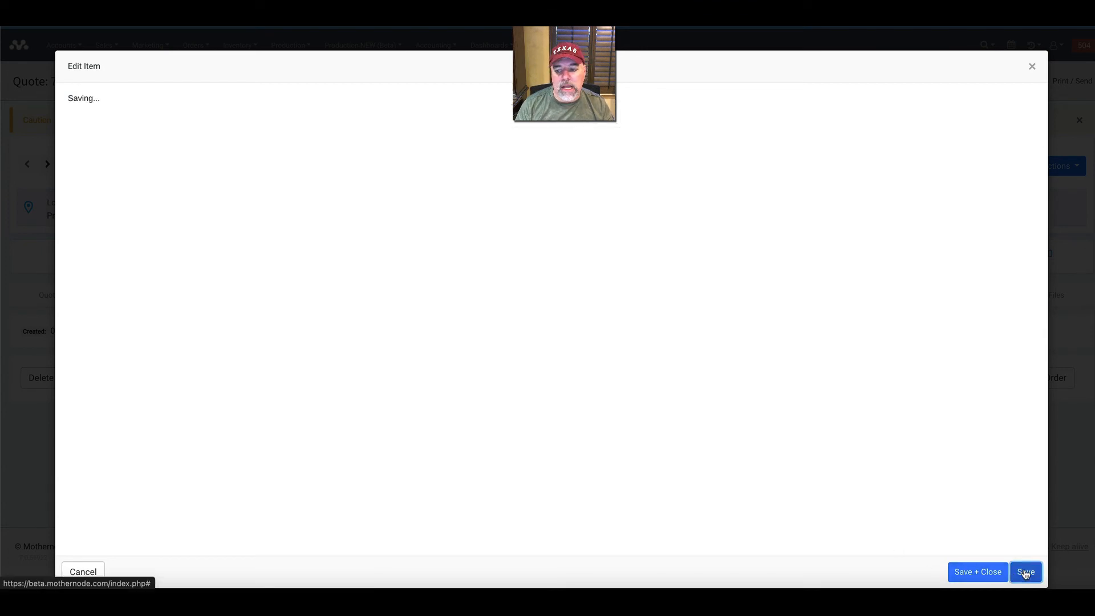
{"action": "left_click", "coordinate": [177, 181]}
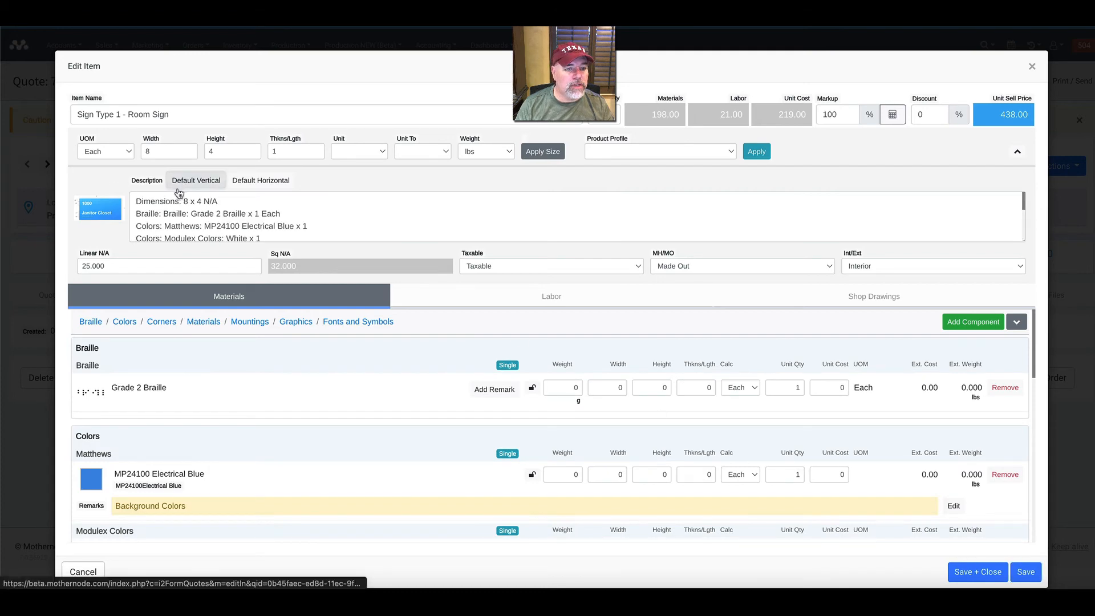
{"action": "left_click", "coordinate": [976, 572]}
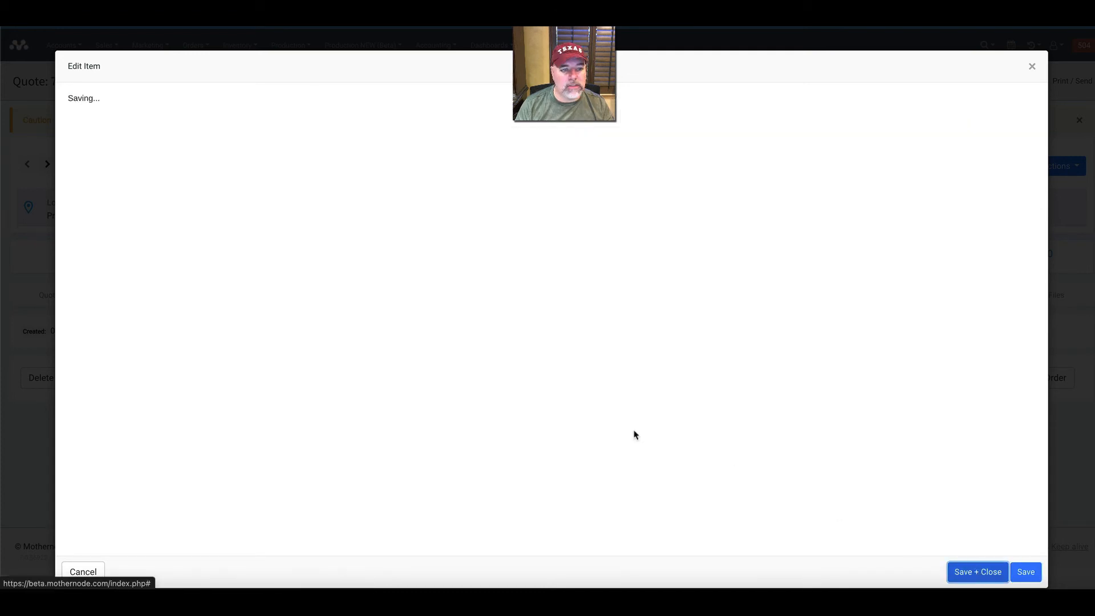
Open Sign Type 3 - Replaceable Room ID for editing and fill its description with the default vertical component list.
{"action": "scroll", "coordinate": [181, 357], "scroll_direction": "down", "scroll_amount": 1}
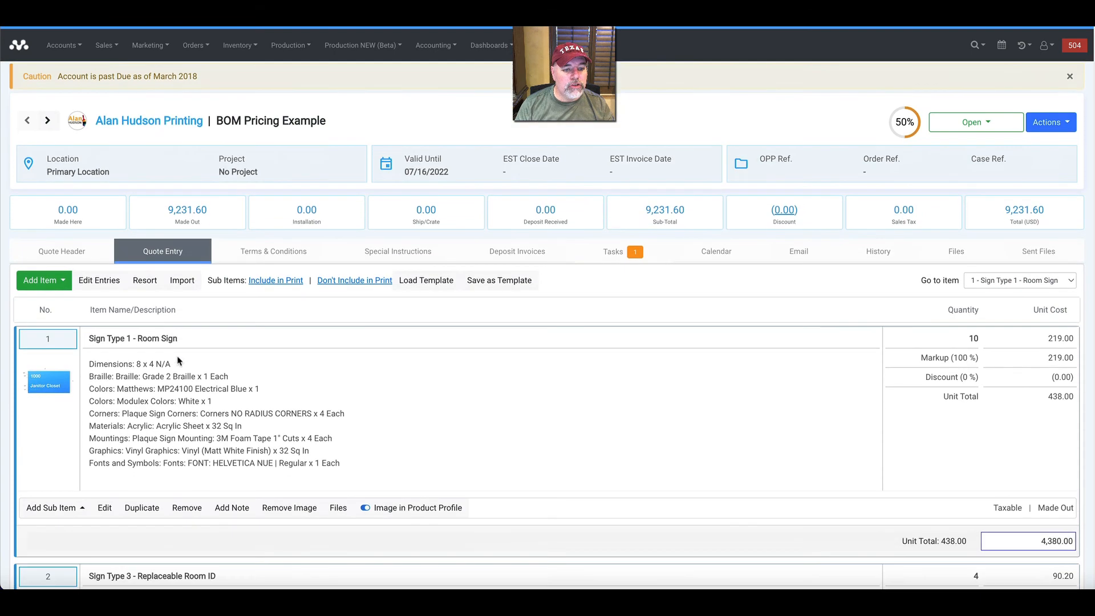
{"action": "scroll", "coordinate": [182, 356], "scroll_direction": "down", "scroll_amount": 3}
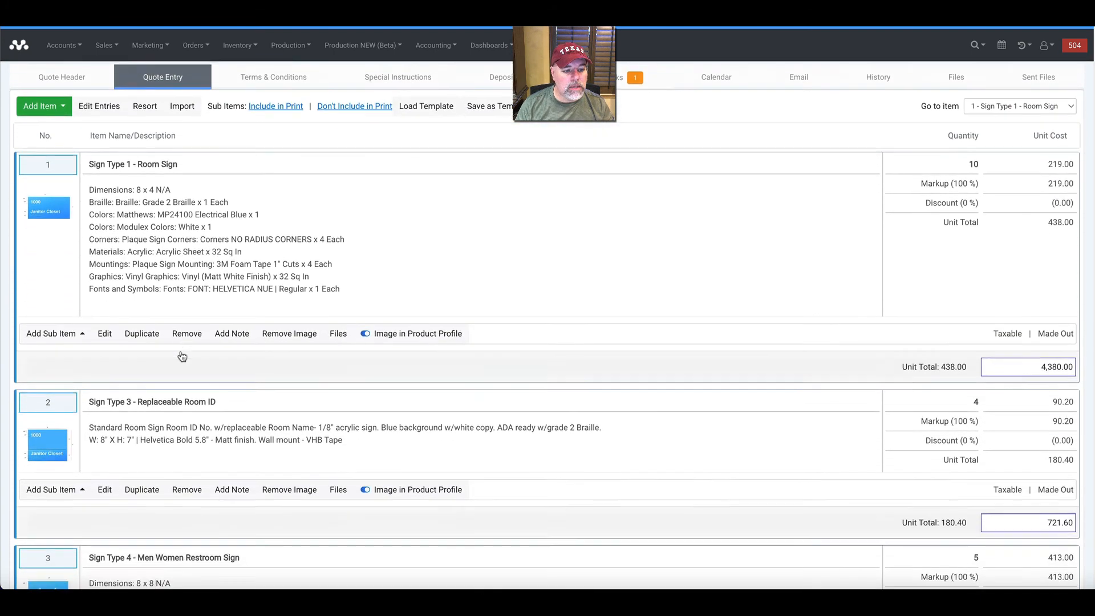
{"action": "scroll", "coordinate": [260, 421], "scroll_direction": "down", "scroll_amount": 2}
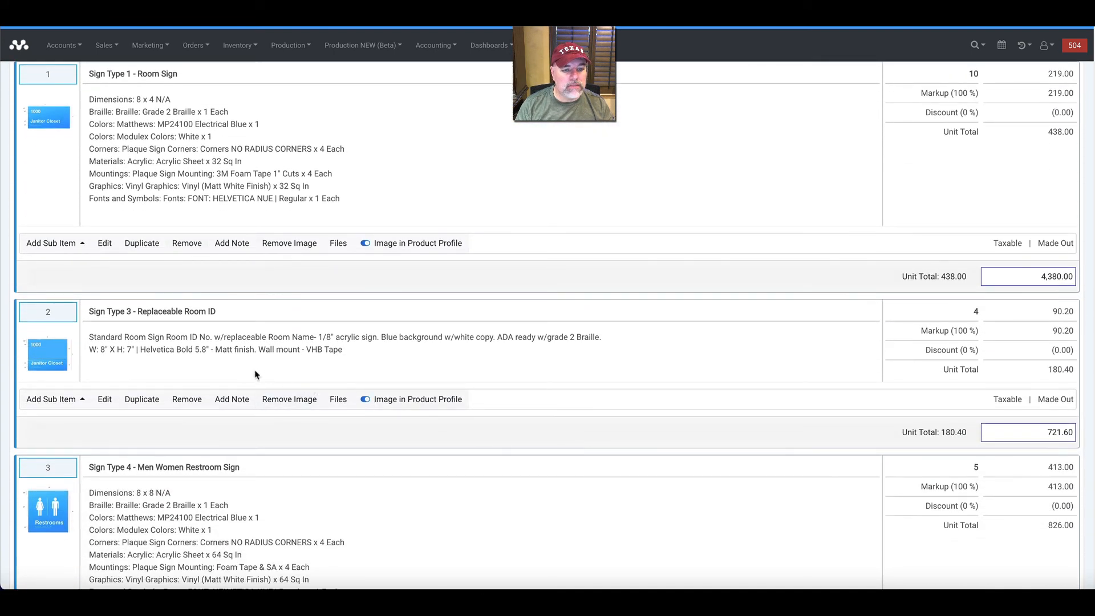
{"action": "left_click", "coordinate": [107, 399]}
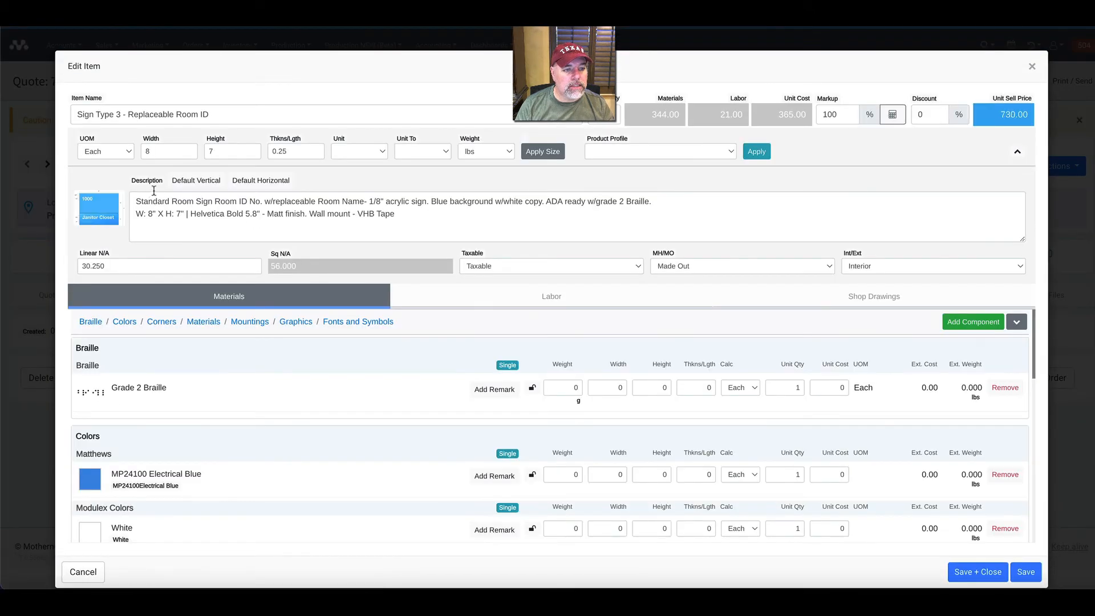
{"action": "left_click", "coordinate": [195, 180]}
Remove the Eyebolt mounting from the replaceable room ID sign's materials, and save and close the item.
{"action": "scroll", "coordinate": [530, 394], "scroll_direction": "down", "scroll_amount": 4}
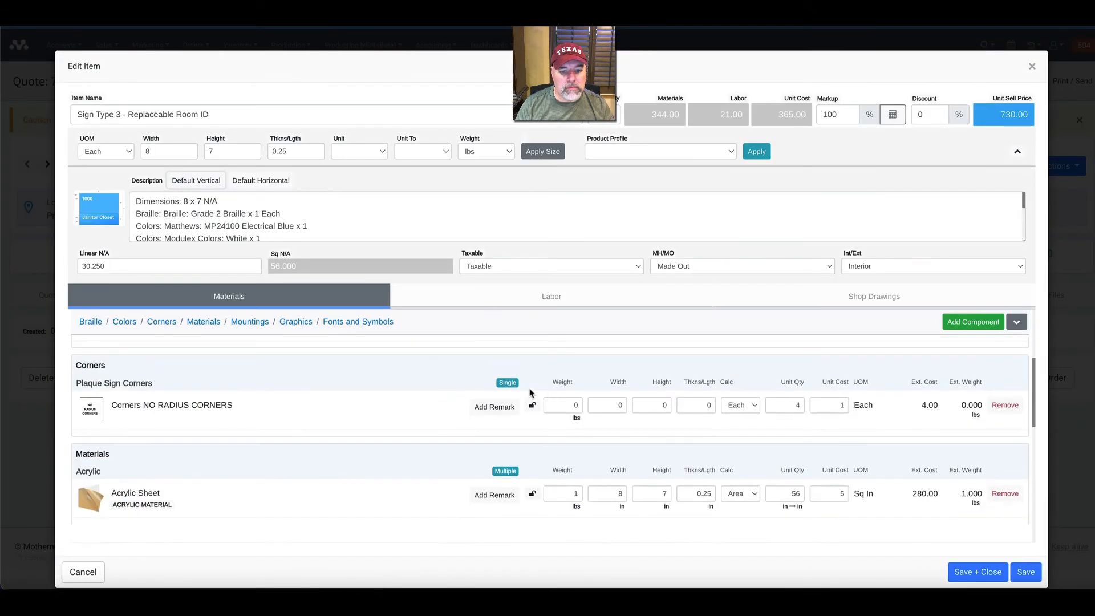
{"action": "scroll", "coordinate": [456, 385], "scroll_direction": "down", "scroll_amount": 3}
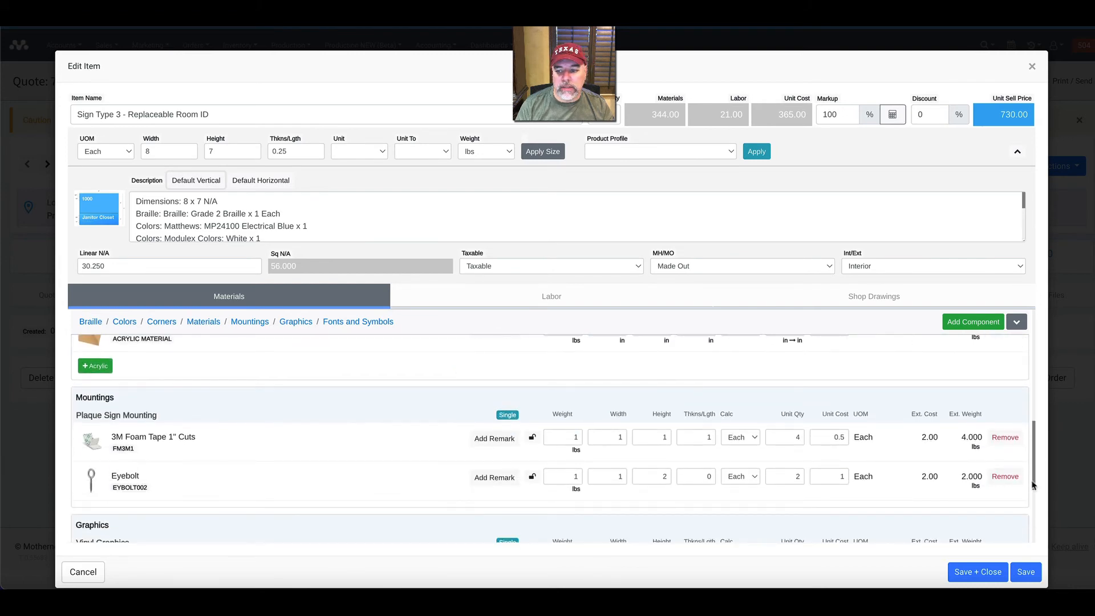
{"action": "left_click", "coordinate": [1008, 478]}
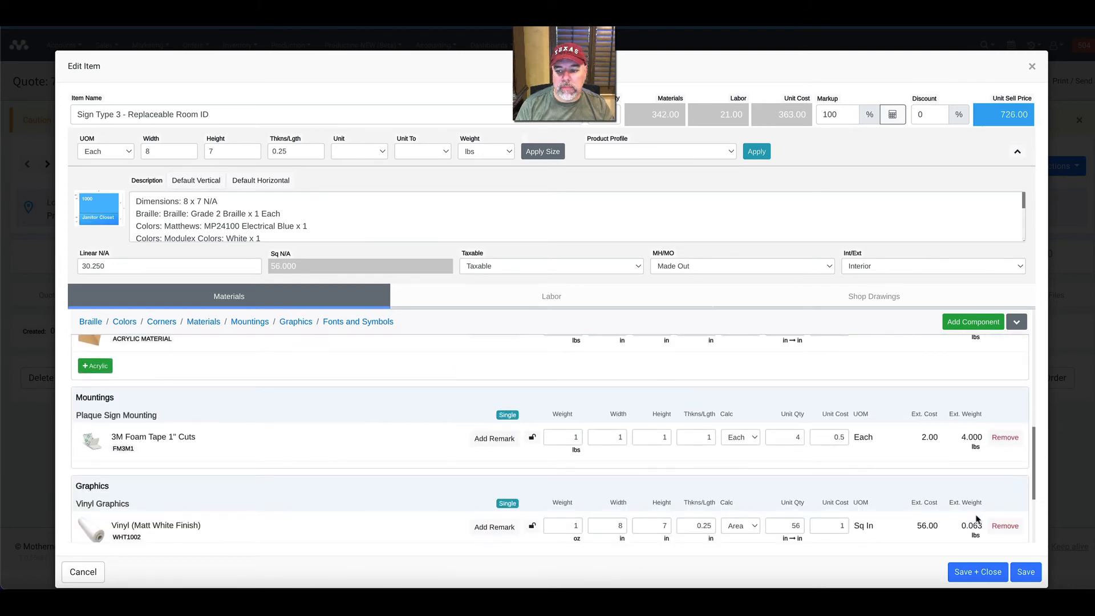
{"action": "left_click", "coordinate": [976, 572]}
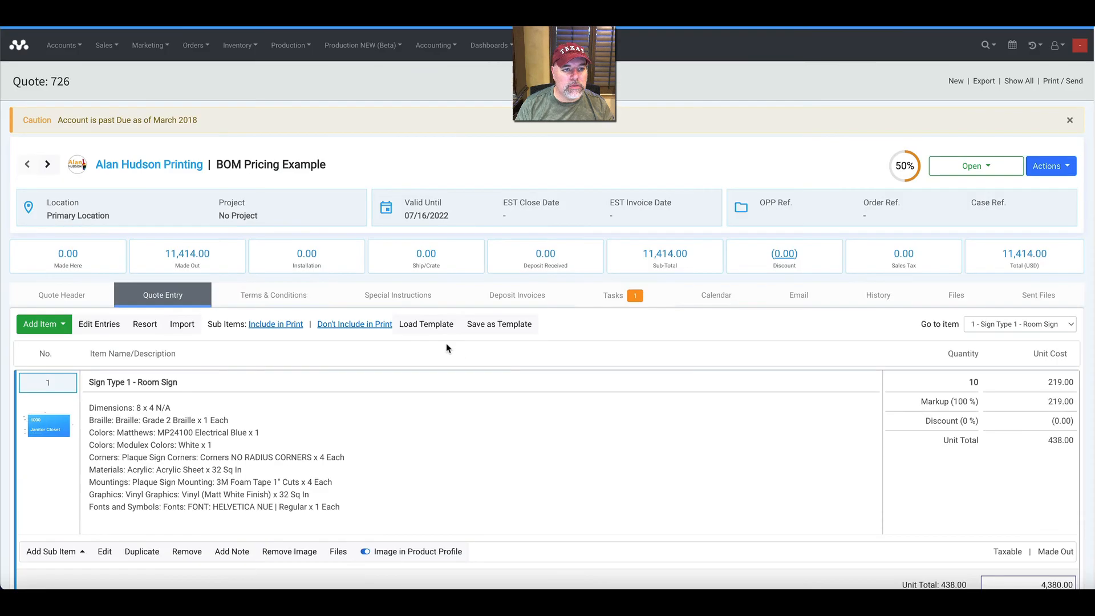
Look over the quote's three sign items and generate the printable quote with the product profile pages included.
{"action": "scroll", "coordinate": [378, 309], "scroll_direction": "down", "scroll_amount": 5}
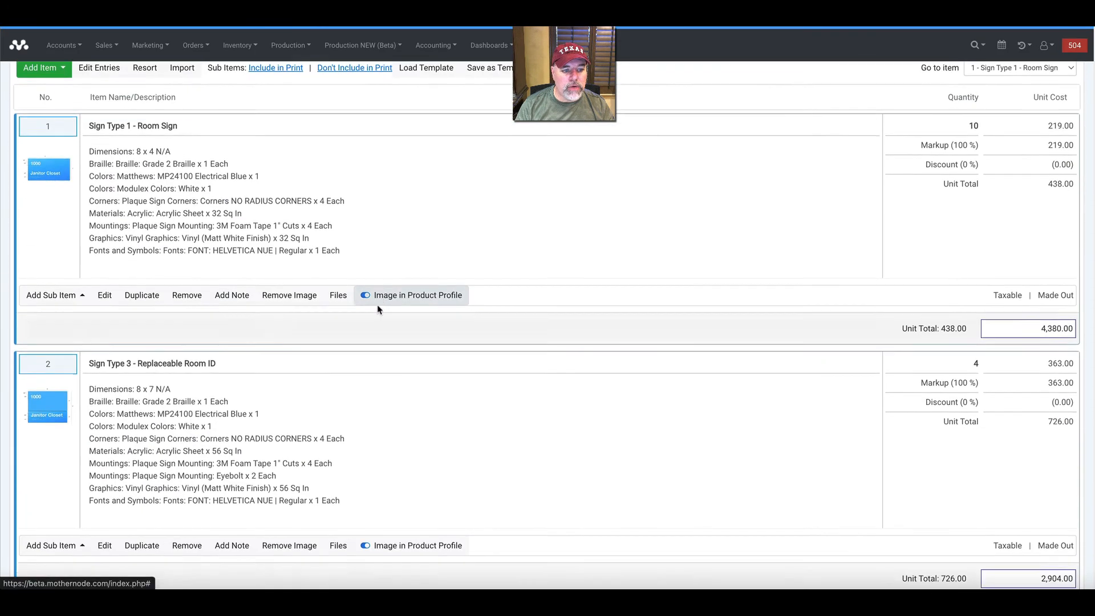
{"action": "scroll", "coordinate": [378, 310], "scroll_direction": "down", "scroll_amount": 7}
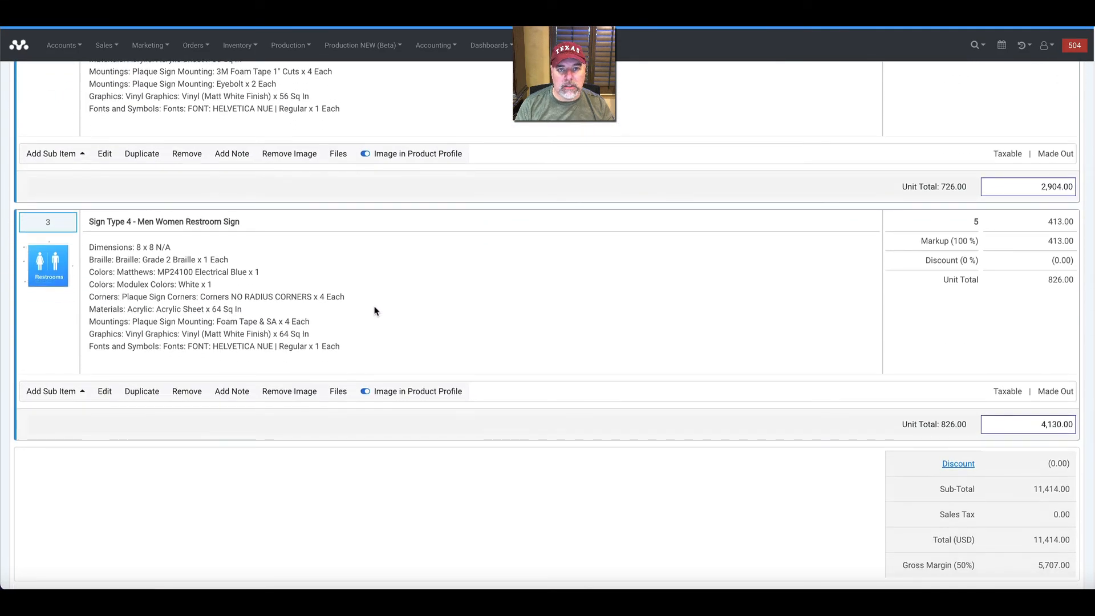
{"action": "scroll", "coordinate": [374, 310], "scroll_direction": "up", "scroll_amount": 12}
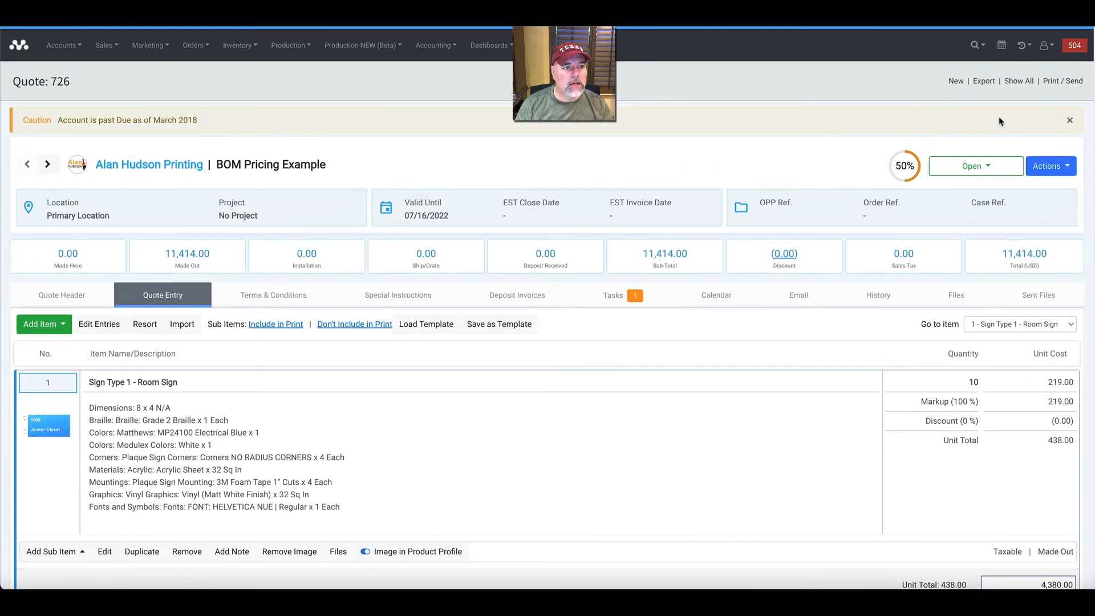
{"action": "left_click", "coordinate": [1050, 81]}
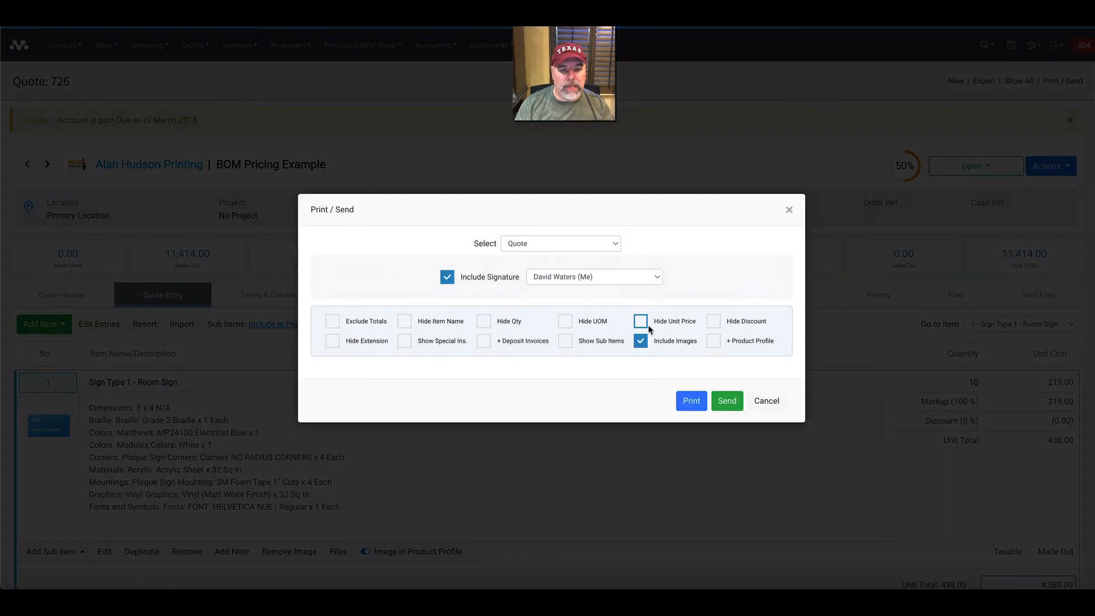
{"action": "left_click", "coordinate": [713, 341]}
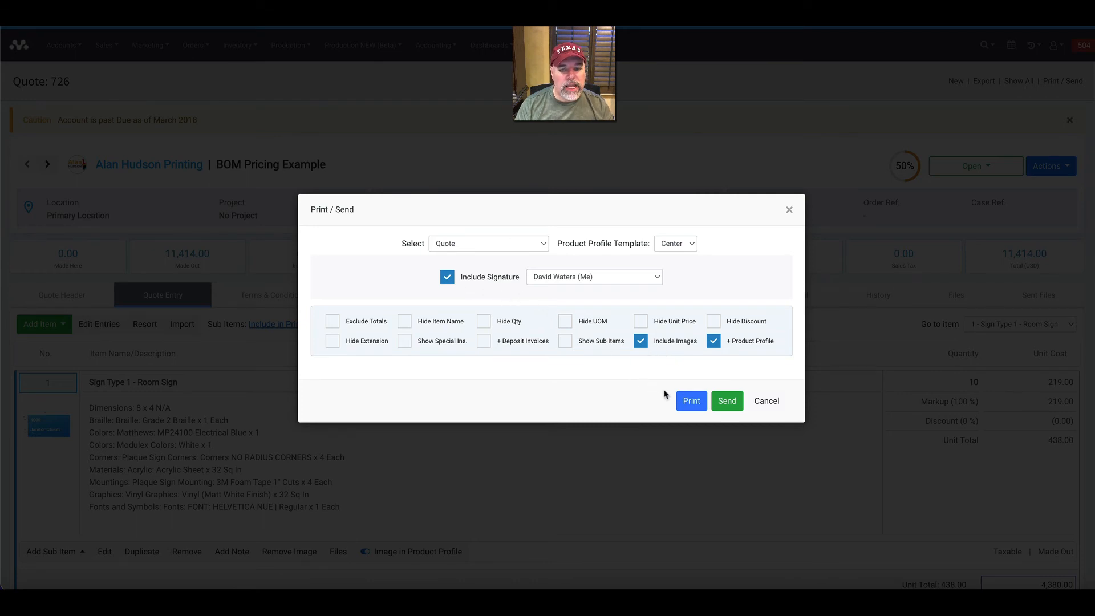
{"action": "left_click", "coordinate": [690, 401]}
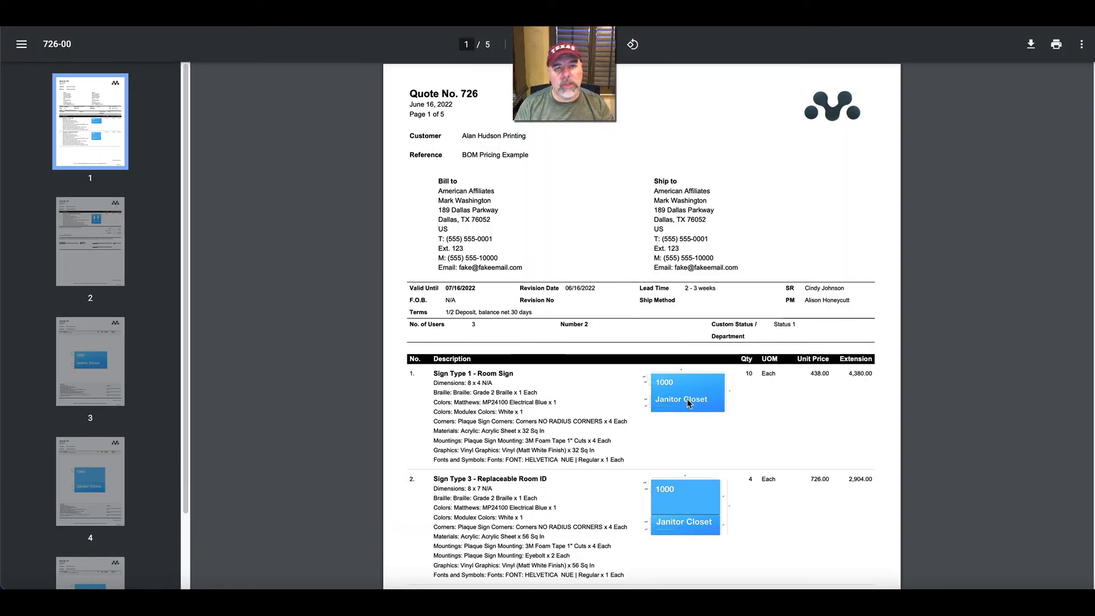
Read through the printed quote's line items, component descriptions, images, totals and signature block on pages 1 and 2.
{"action": "scroll", "coordinate": [560, 255], "scroll_direction": "down", "scroll_amount": 1}
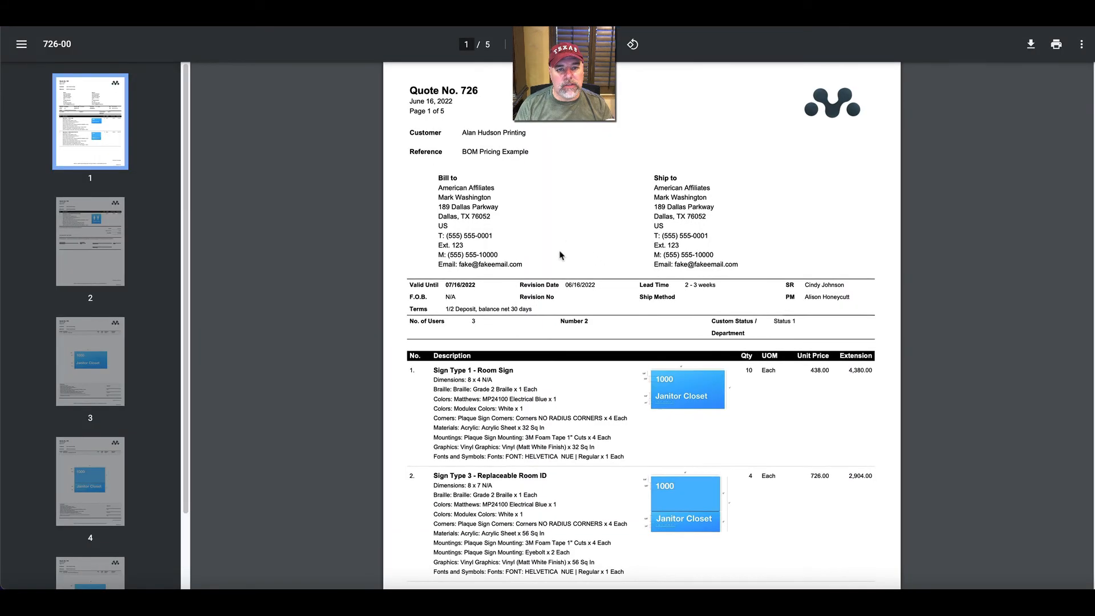
{"action": "scroll", "coordinate": [559, 256], "scroll_direction": "down", "scroll_amount": 3}
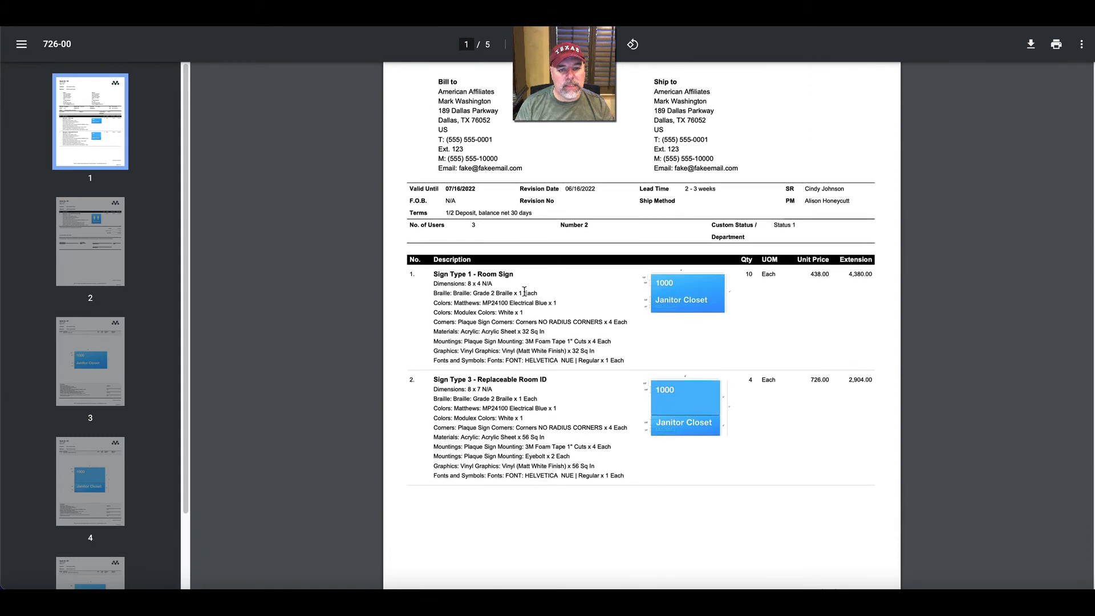
{"action": "scroll", "coordinate": [525, 291], "scroll_direction": "down", "scroll_amount": 1}
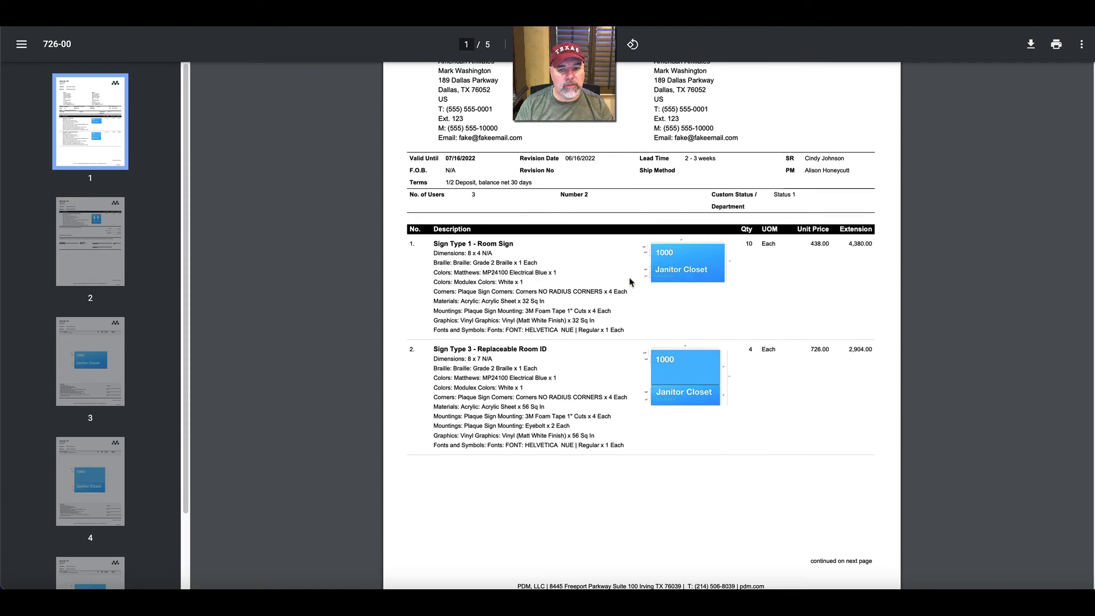
{"action": "scroll", "coordinate": [610, 299], "scroll_direction": "down", "scroll_amount": 3}
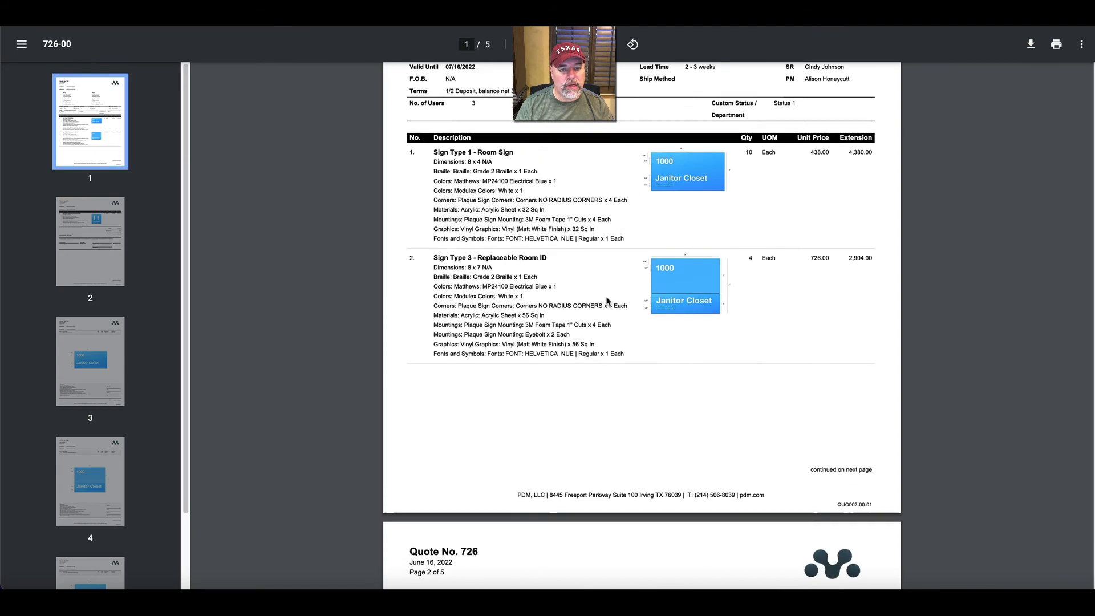
{"action": "scroll", "coordinate": [622, 288], "scroll_direction": "down", "scroll_amount": 10}
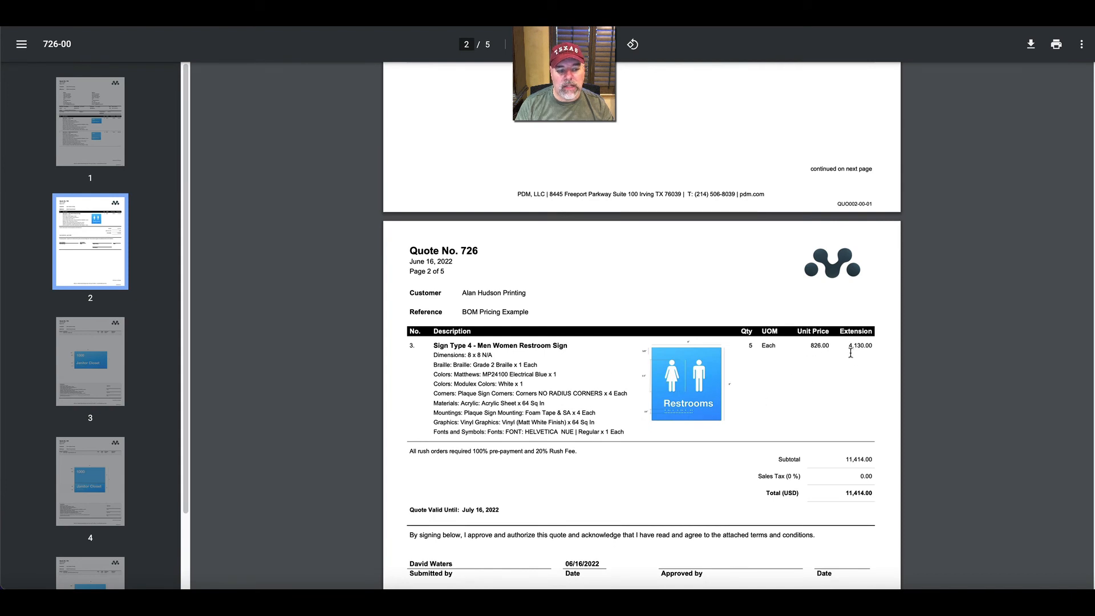
{"action": "scroll", "coordinate": [690, 356], "scroll_direction": "down", "scroll_amount": 1}
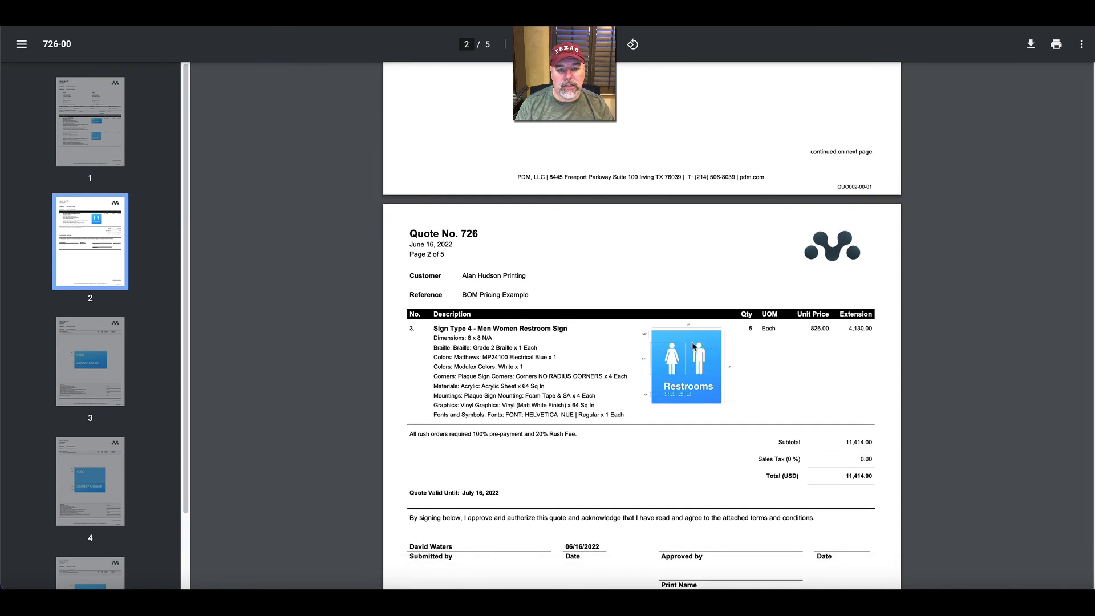
{"action": "scroll", "coordinate": [599, 350], "scroll_direction": "down", "scroll_amount": 20}
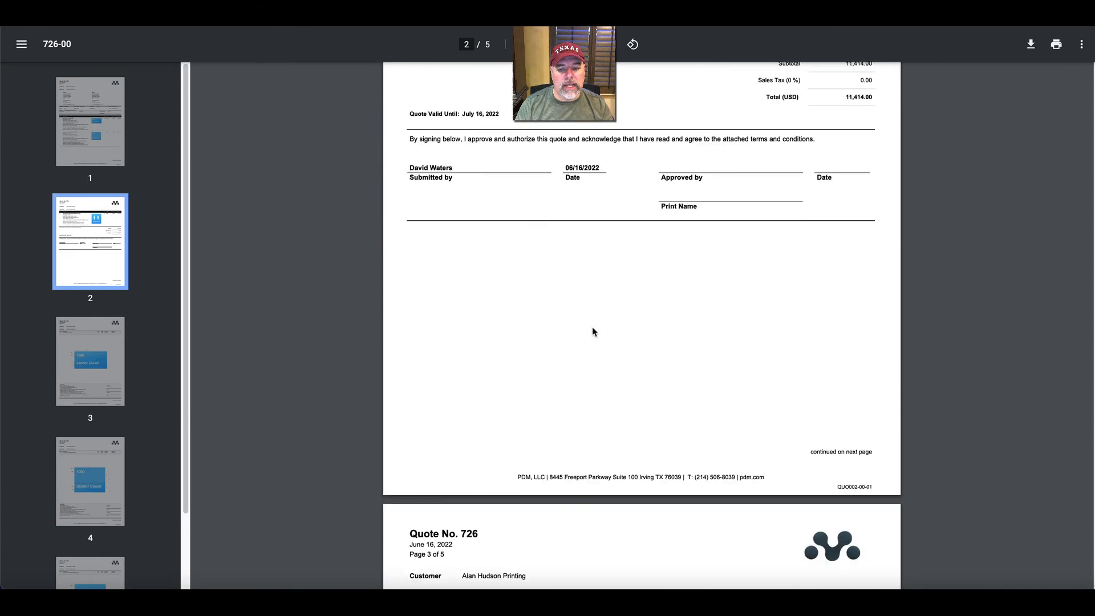
Examine the product profile pages 3 to 5, checking each sign's dimensioned drawing, description and approval block.
{"action": "scroll", "coordinate": [593, 329], "scroll_direction": "down", "scroll_amount": 4}
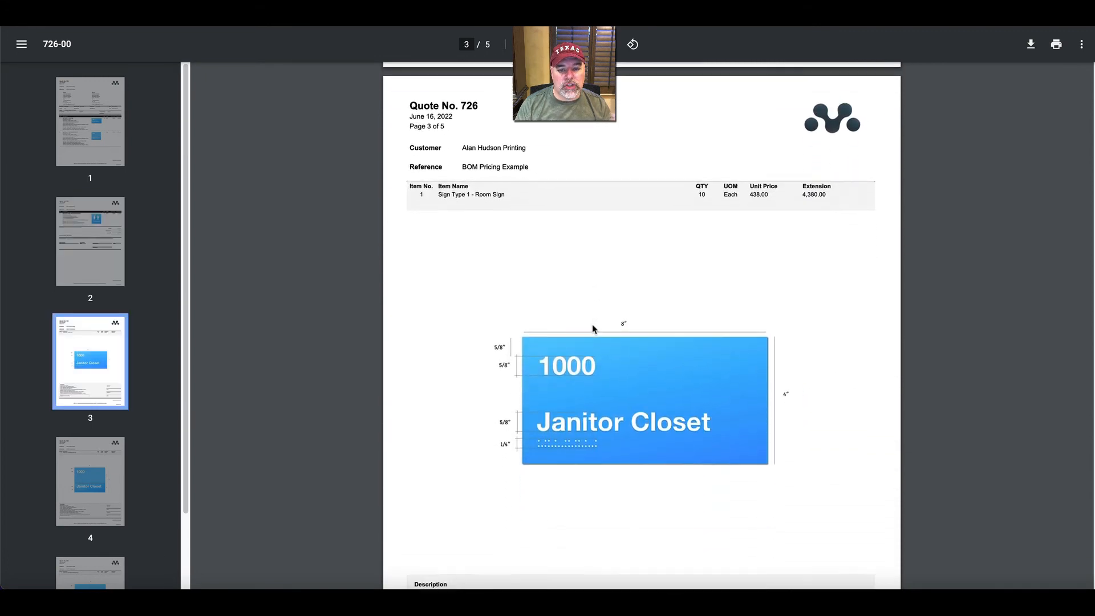
{"action": "scroll", "coordinate": [595, 331], "scroll_direction": "down", "scroll_amount": 1}
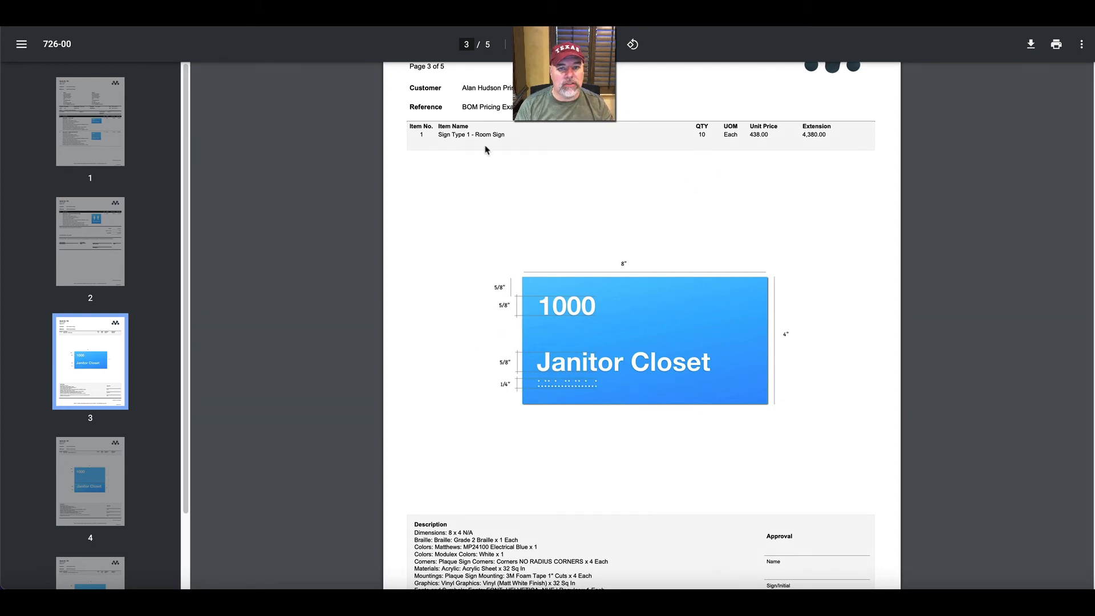
{"action": "scroll", "coordinate": [573, 245], "scroll_direction": "down", "scroll_amount": 10}
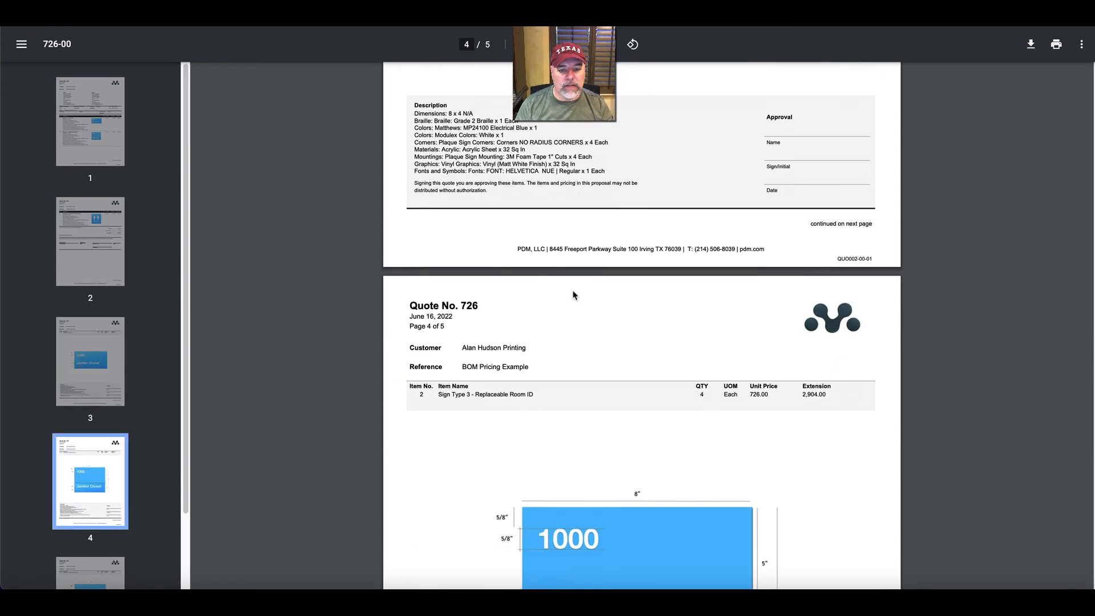
{"action": "scroll", "coordinate": [591, 292], "scroll_direction": "down", "scroll_amount": 5}
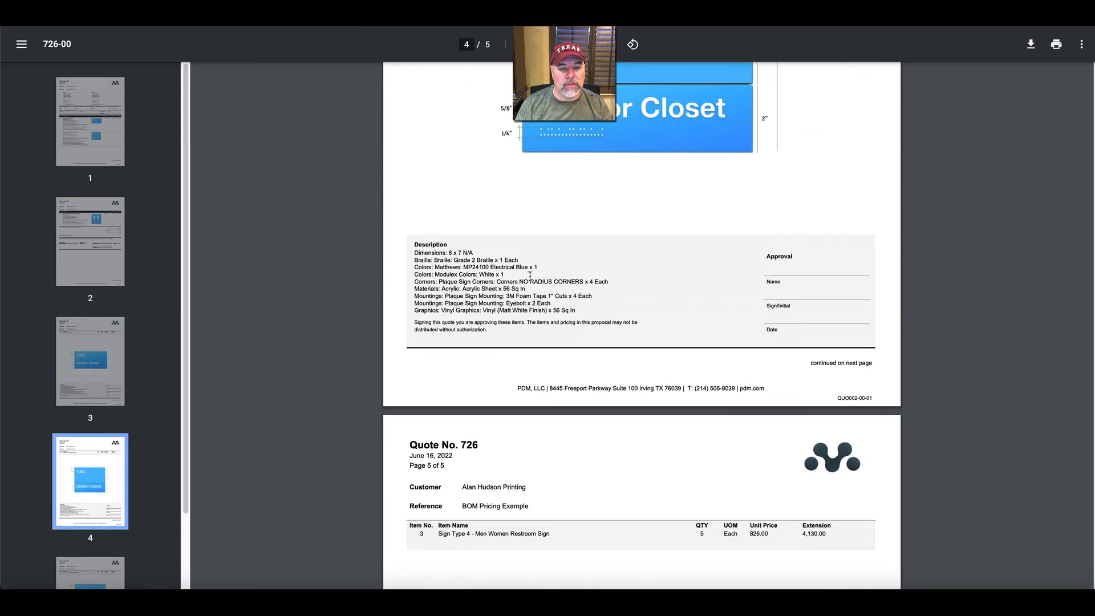
{"action": "scroll", "coordinate": [564, 311], "scroll_direction": "down", "scroll_amount": 4}
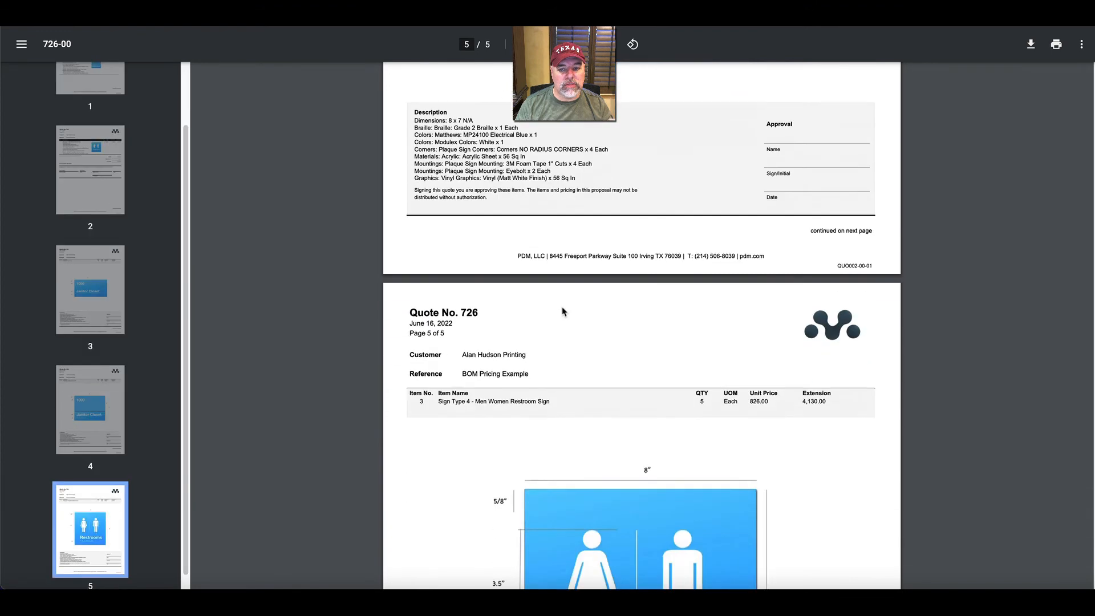
{"action": "scroll", "coordinate": [564, 311], "scroll_direction": "down", "scroll_amount": 4}
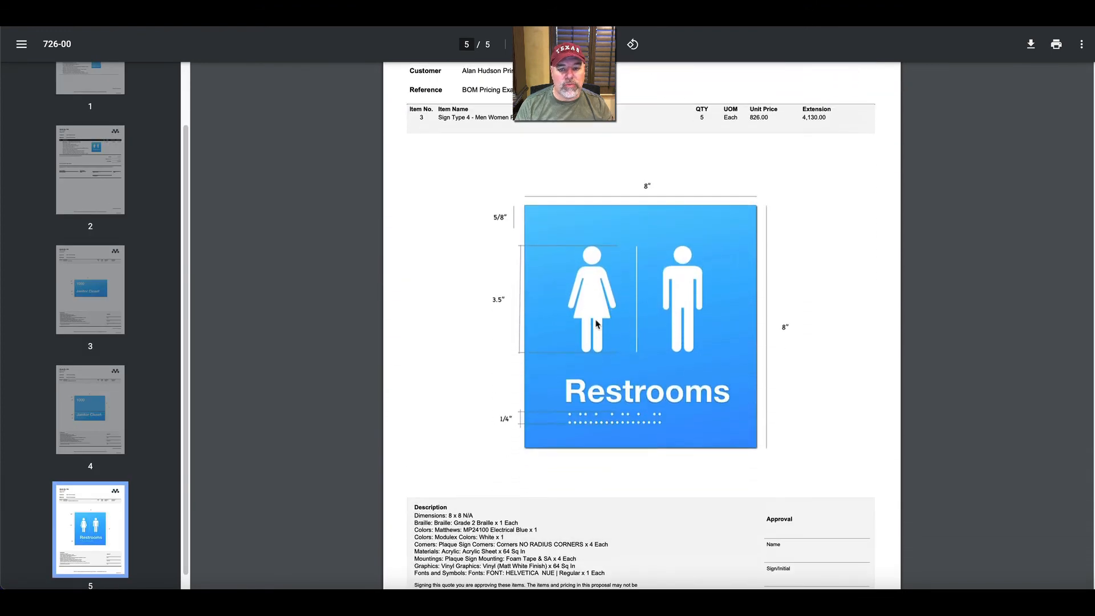
Check the restroom sign's profile description, review the printed quote again from page 1 to the room sign's profile on page 3, and close it.
{"action": "scroll", "coordinate": [607, 318], "scroll_direction": "down", "scroll_amount": 1}
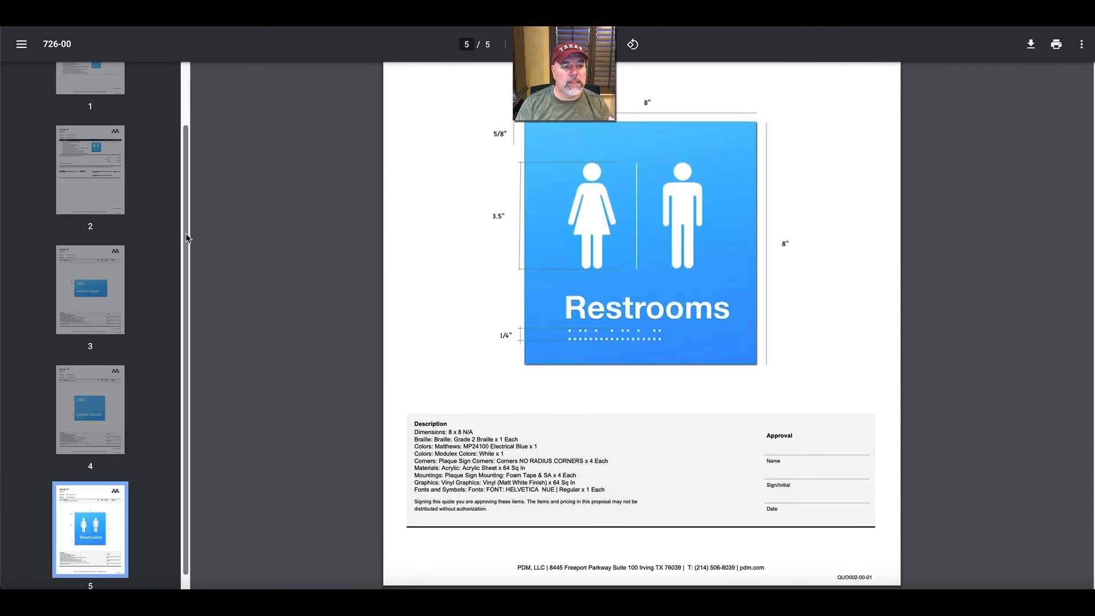
{"action": "left_click_drag", "start_coordinate": [187, 235], "coordinate": [187, 155]}
{"action": "left_click", "coordinate": [90, 122]}
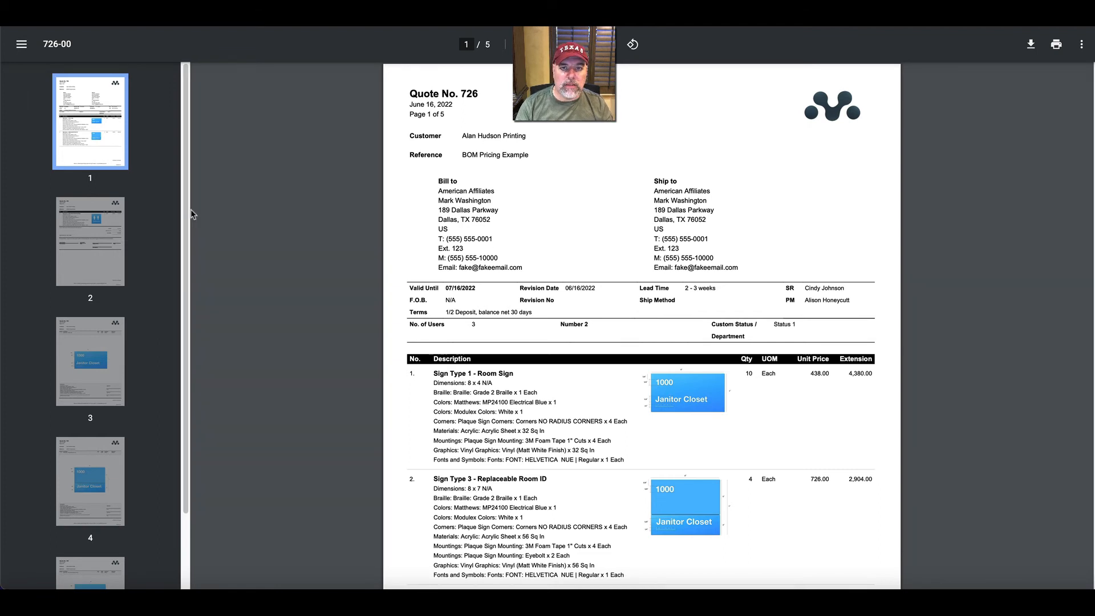
{"action": "scroll", "coordinate": [451, 258], "scroll_direction": "down", "scroll_amount": 3}
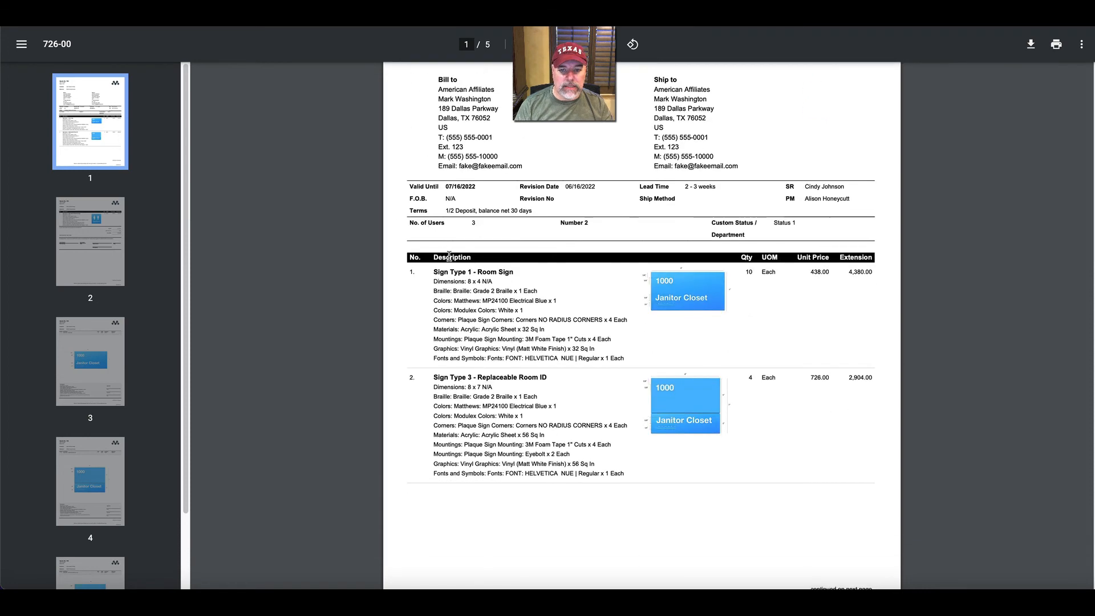
{"action": "scroll", "coordinate": [450, 258], "scroll_direction": "down", "scroll_amount": 6}
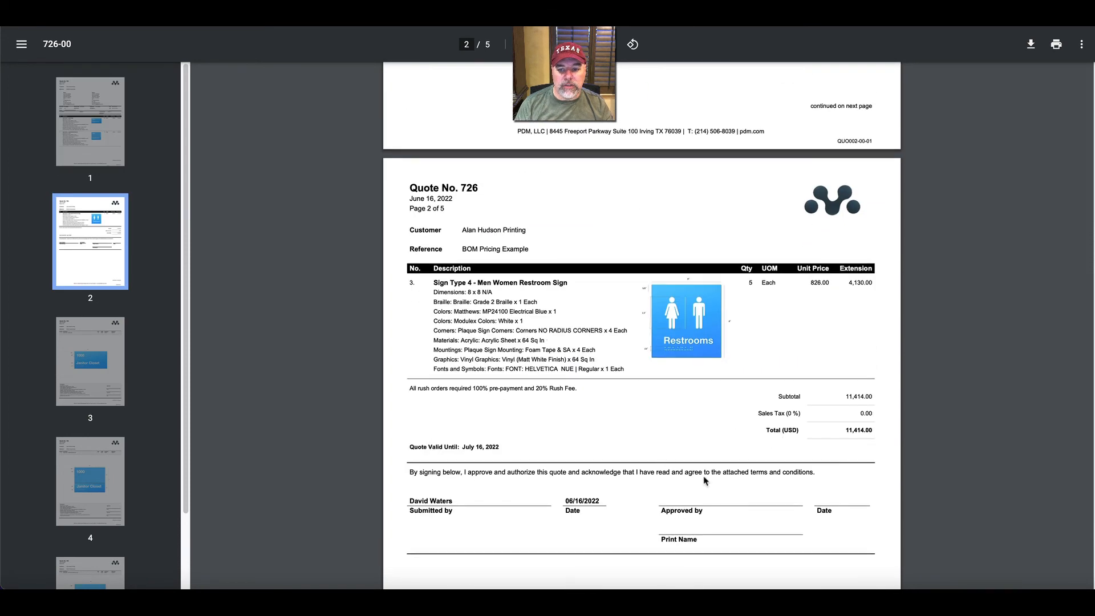
{"action": "scroll", "coordinate": [637, 464], "scroll_direction": "down", "scroll_amount": 13}
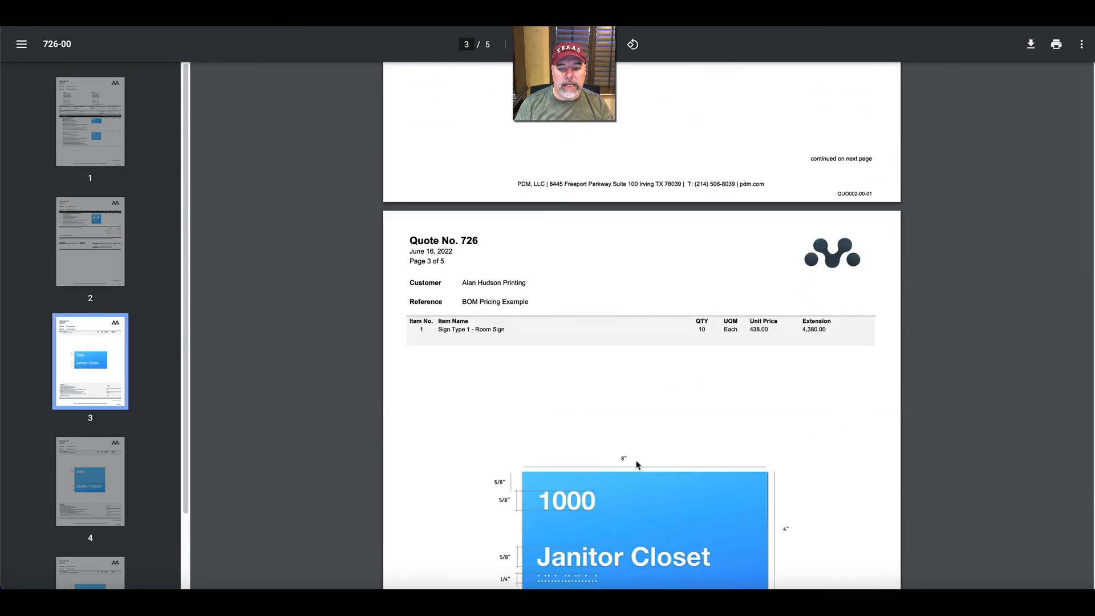
{"action": "scroll", "coordinate": [637, 464], "scroll_direction": "down", "scroll_amount": 2}
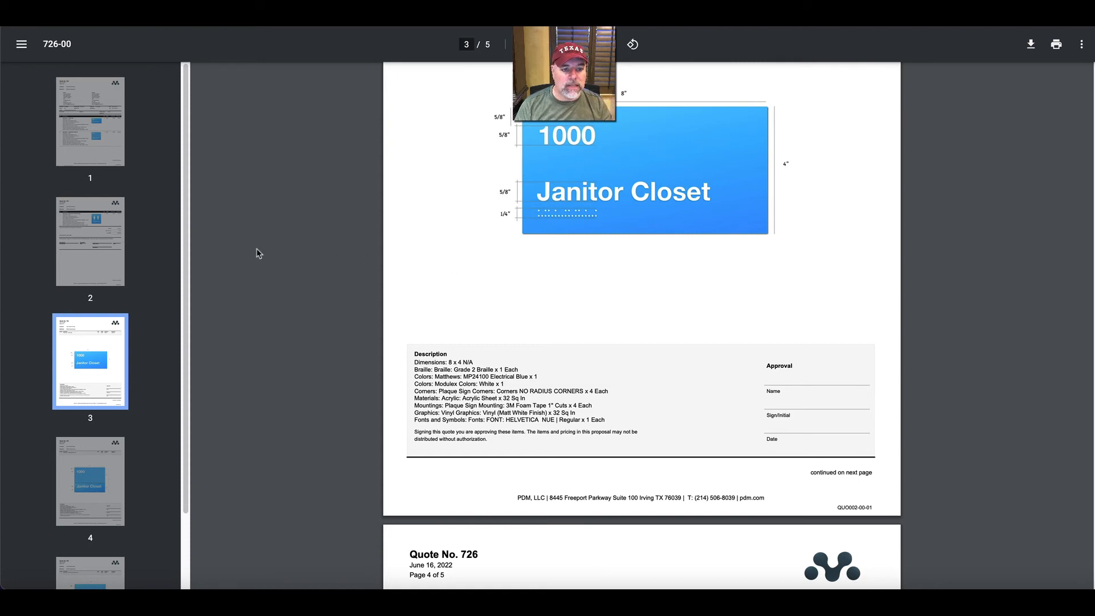
{"action": "key", "text": "super+w"}
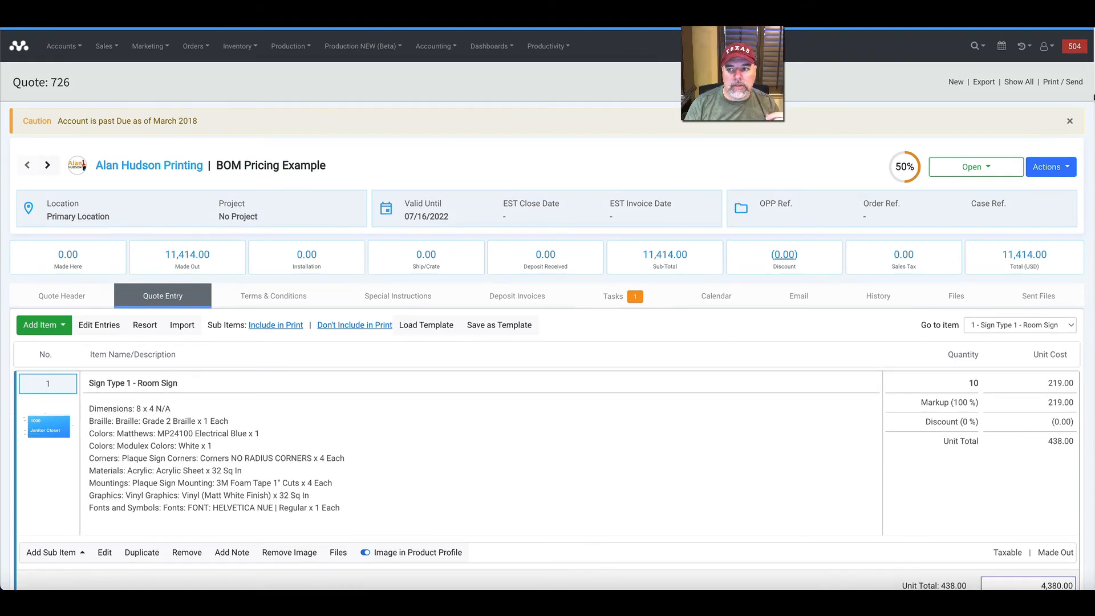
Generate the printable BOM Worksheet for the quote with the Cover Sheet and Time and Labor options included.
{"action": "left_click", "coordinate": [1052, 83]}
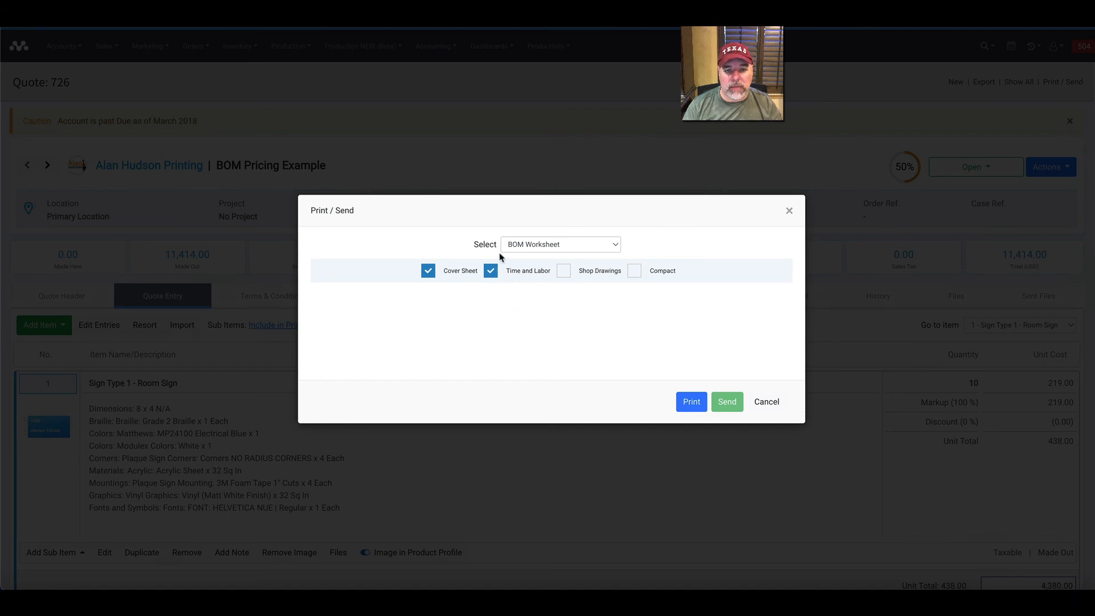
{"action": "left_click", "coordinate": [520, 247]}
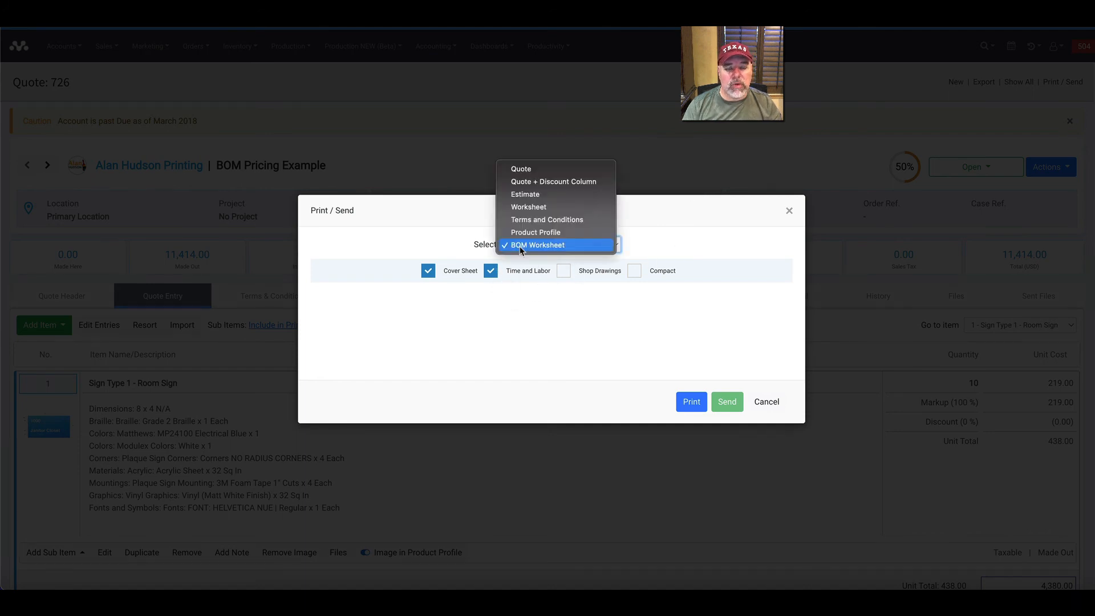
{"action": "left_click", "coordinate": [520, 246]}
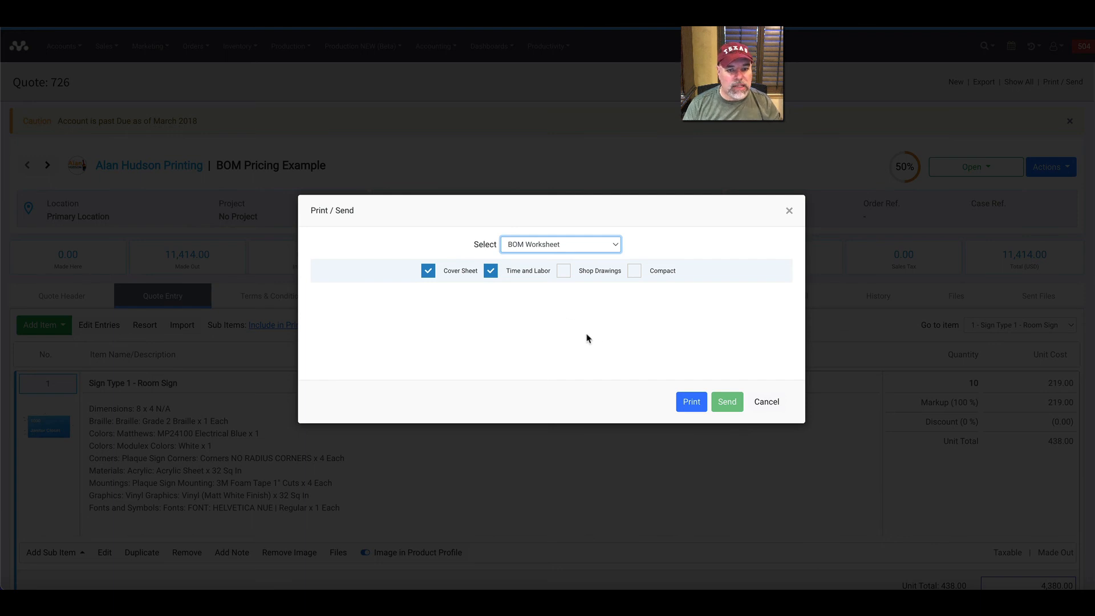
{"action": "left_click", "coordinate": [699, 408]}
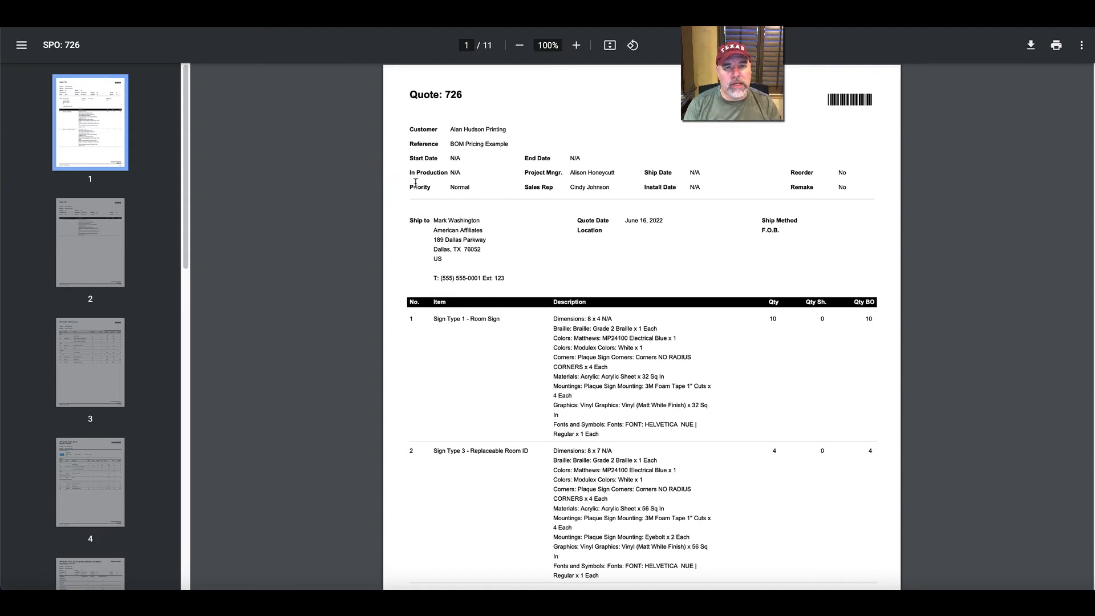
Read through the worksheet's cover sheet items on pages 1 and 2 and the BOM Summary of materials and inventory quantities on page 3.
{"action": "scroll", "coordinate": [436, 199], "scroll_direction": "down", "scroll_amount": 1}
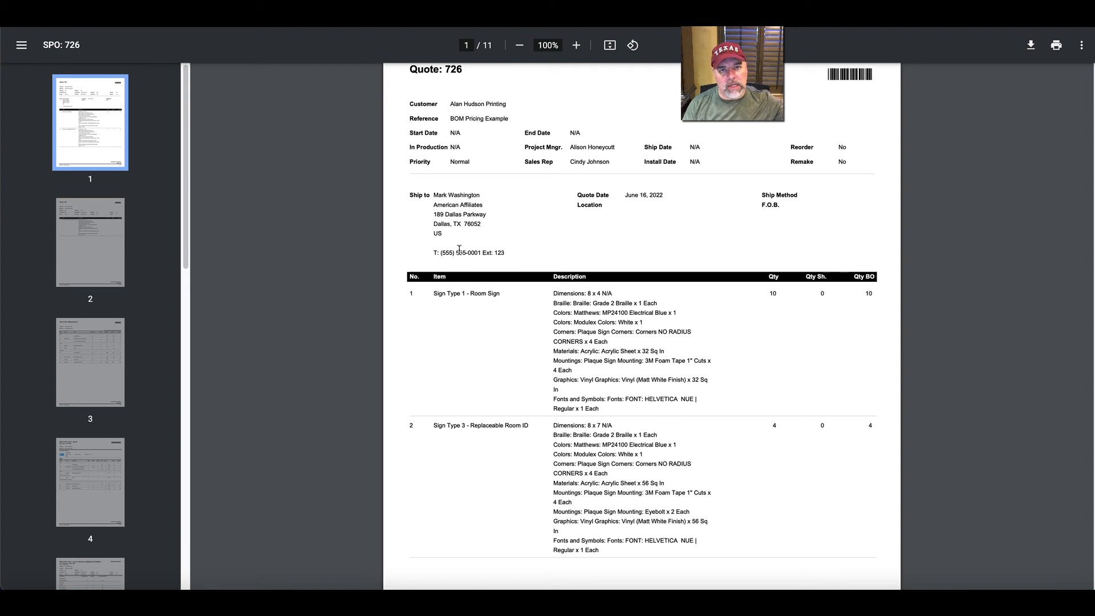
{"action": "scroll", "coordinate": [581, 277], "scroll_direction": "down", "scroll_amount": 3}
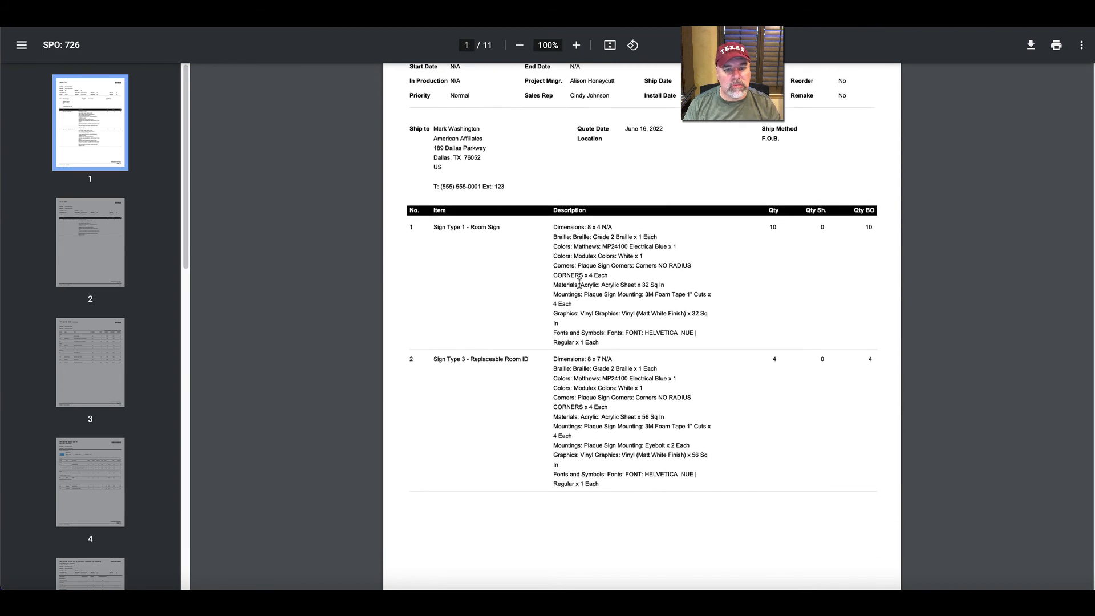
{"action": "scroll", "coordinate": [577, 286], "scroll_direction": "down", "scroll_amount": 1}
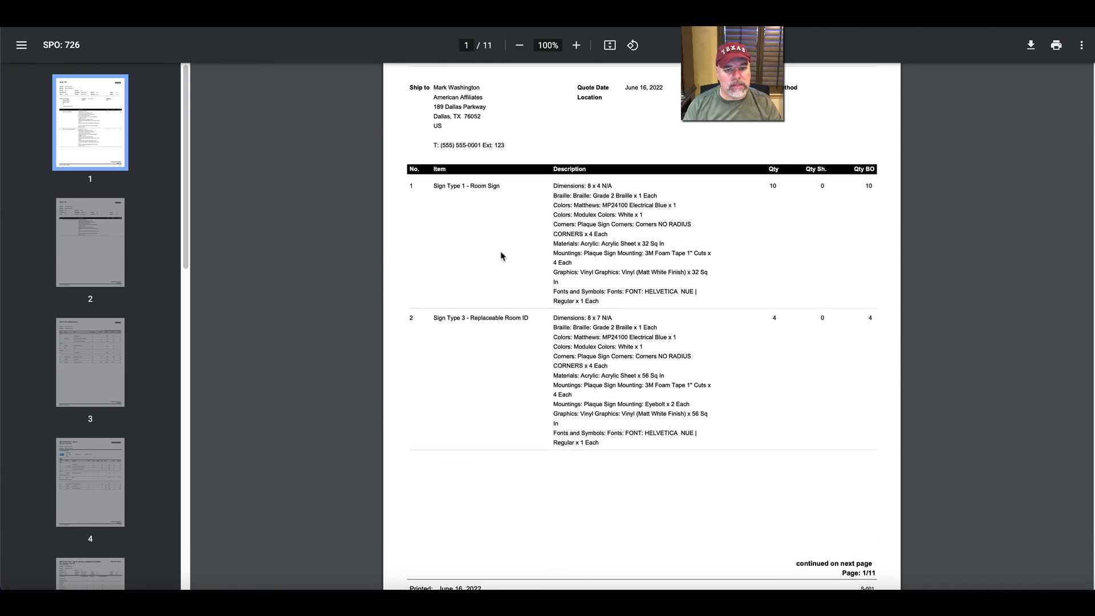
{"action": "scroll", "coordinate": [479, 268], "scroll_direction": "down", "scroll_amount": 2}
{"action": "scroll", "coordinate": [489, 305], "scroll_direction": "down", "scroll_amount": 8}
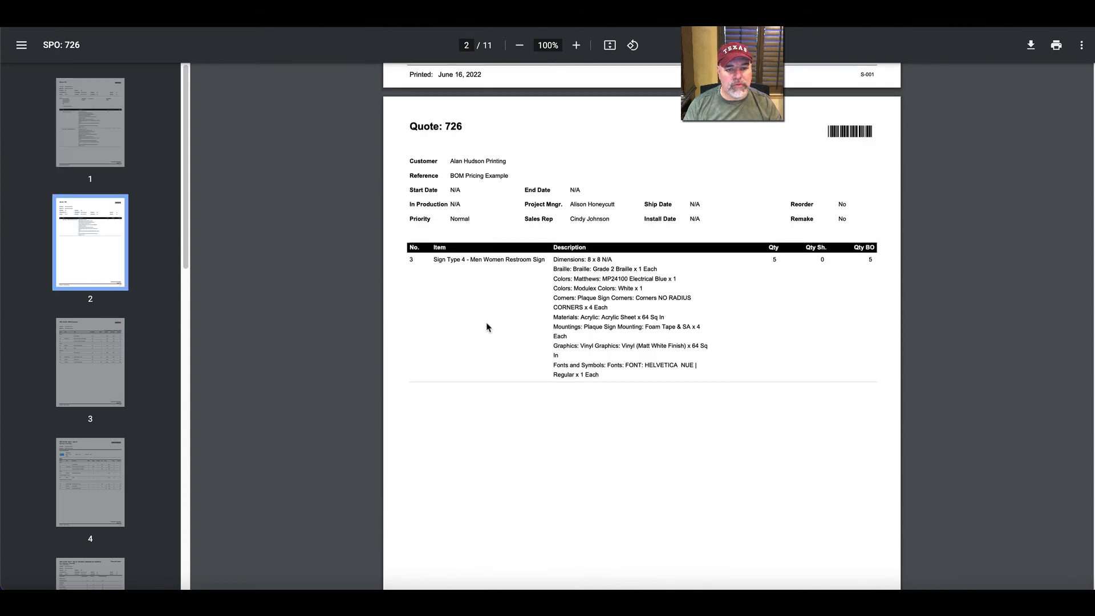
{"action": "scroll", "coordinate": [488, 322], "scroll_direction": "down", "scroll_amount": 10}
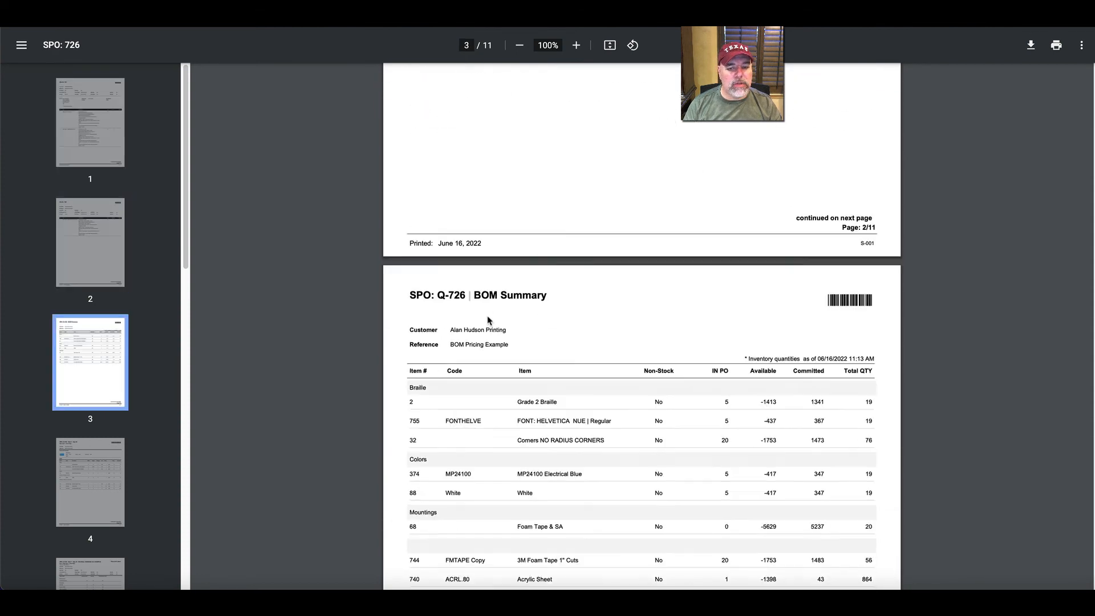
{"action": "scroll", "coordinate": [439, 307], "scroll_direction": "down", "scroll_amount": 2}
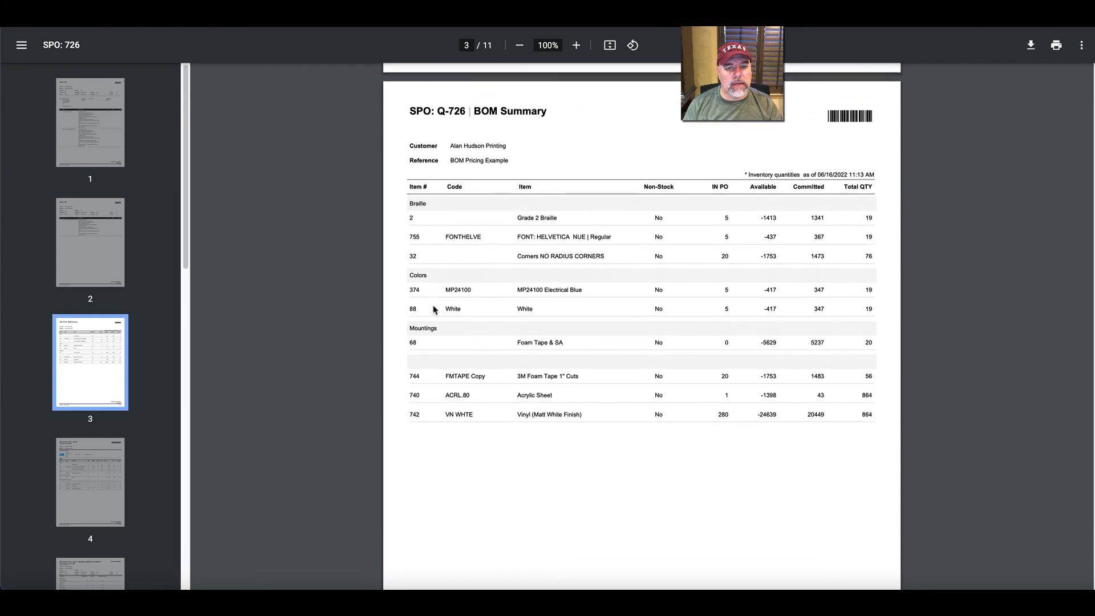
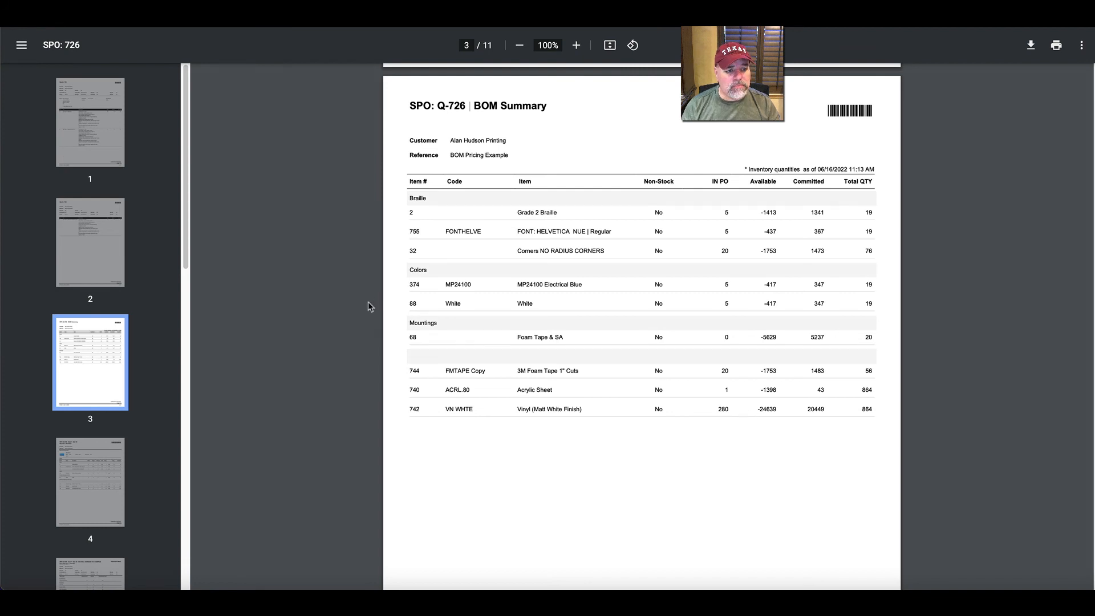
Read the worksheet's room sign BOM and time and labor on pages 4 and 5 and the replaceable room ID's BOM on page 6, then leave it.
{"action": "left_click", "coordinate": [93, 450]}
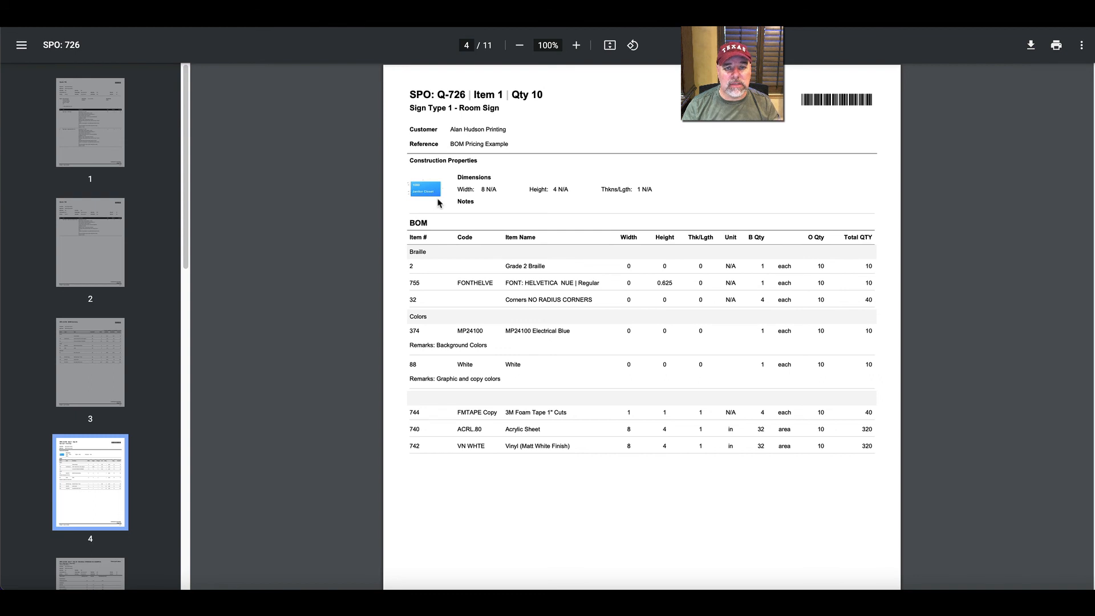
{"action": "left_click", "coordinate": [89, 570]}
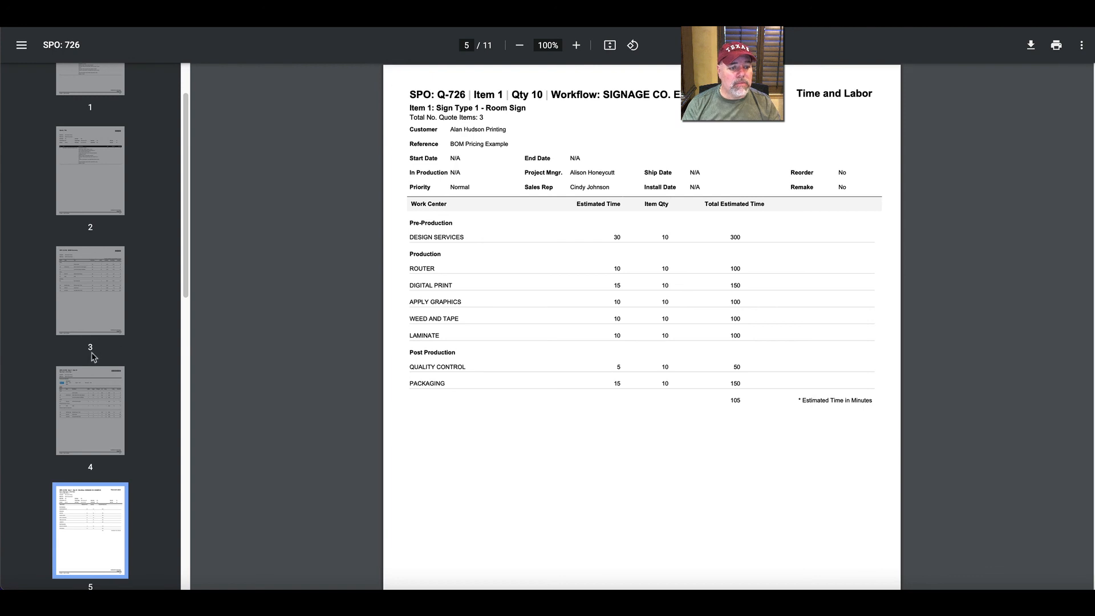
{"action": "scroll", "coordinate": [81, 388], "scroll_direction": "down", "scroll_amount": 2}
{"action": "scroll", "coordinate": [81, 389], "scroll_direction": "down", "scroll_amount": 1}
{"action": "left_click", "coordinate": [83, 479]}
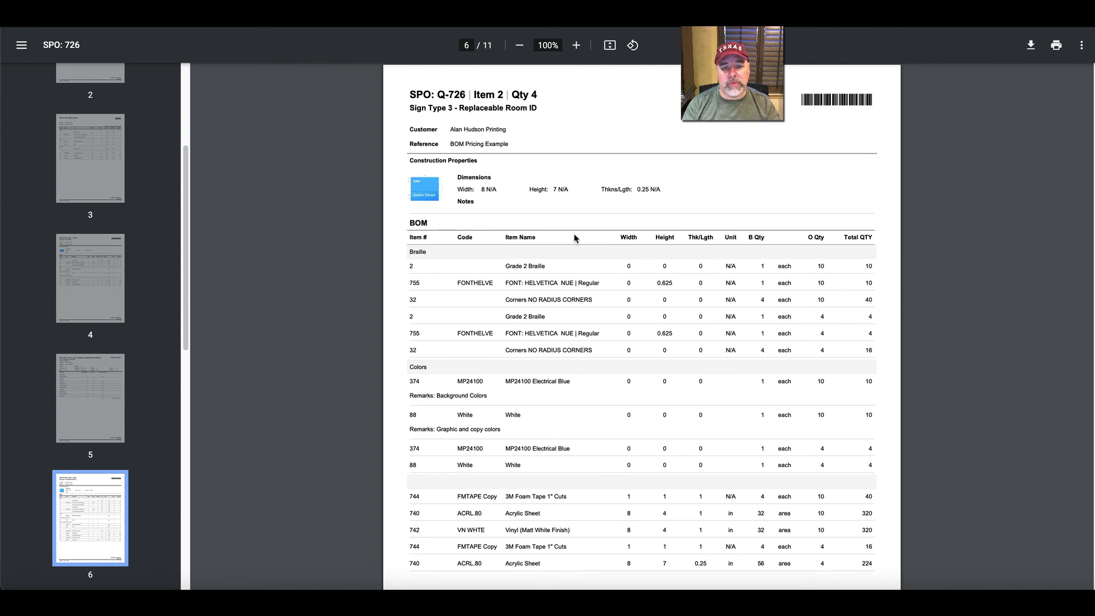
{"action": "scroll", "coordinate": [572, 234], "scroll_direction": "down", "scroll_amount": 1}
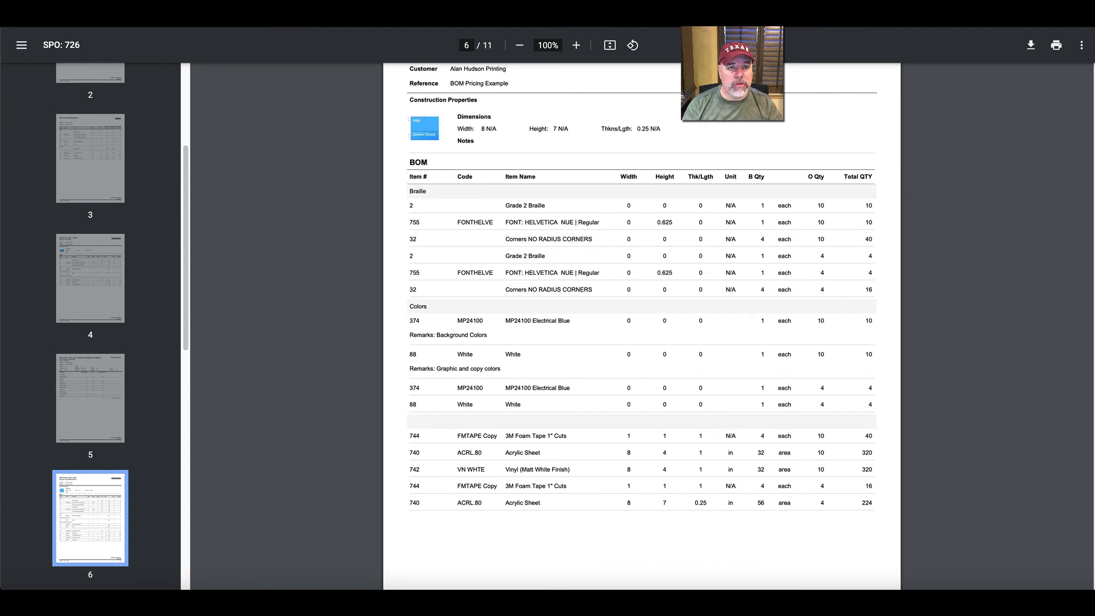
{"action": "left_click", "coordinate": [399, 13]}
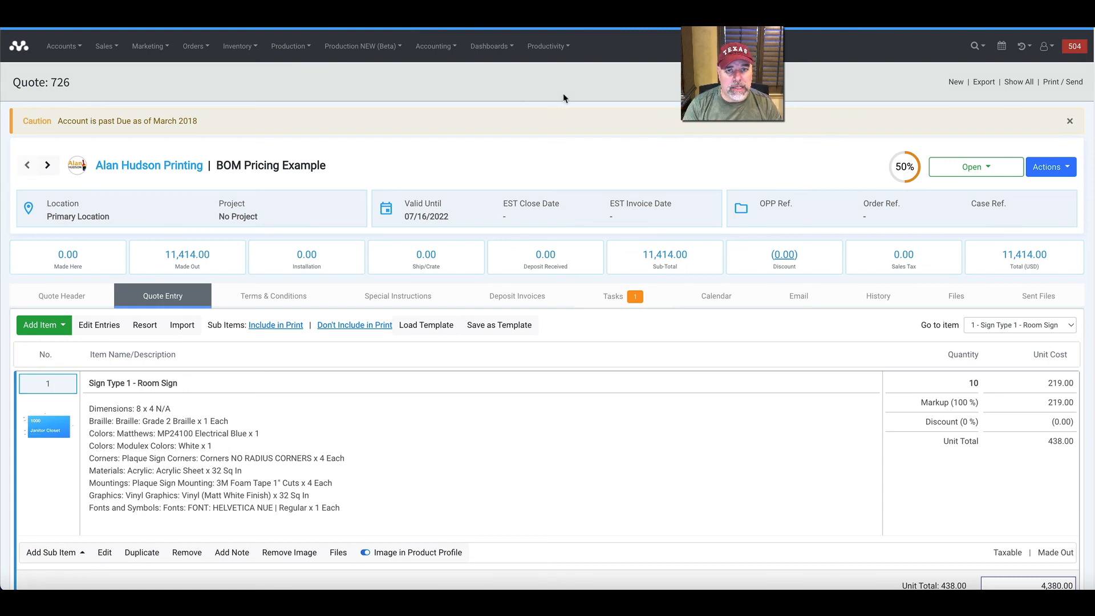
Create an order from the BOM Pricing Example quote and save its order header.
{"action": "scroll", "coordinate": [563, 93], "scroll_direction": "down", "scroll_amount": 20}
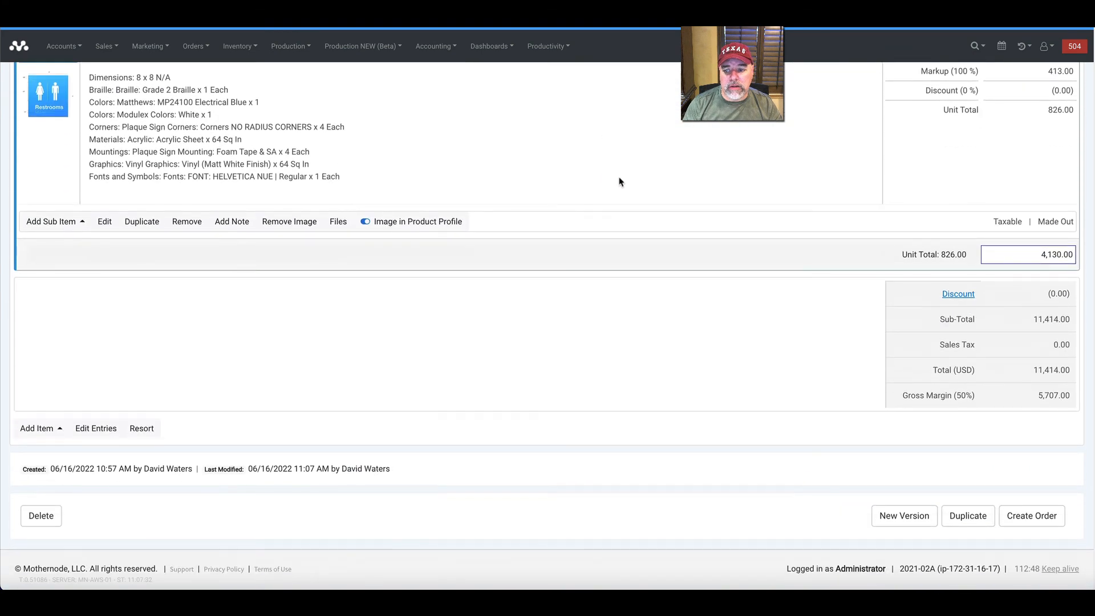
{"action": "left_click", "coordinate": [1030, 521]}
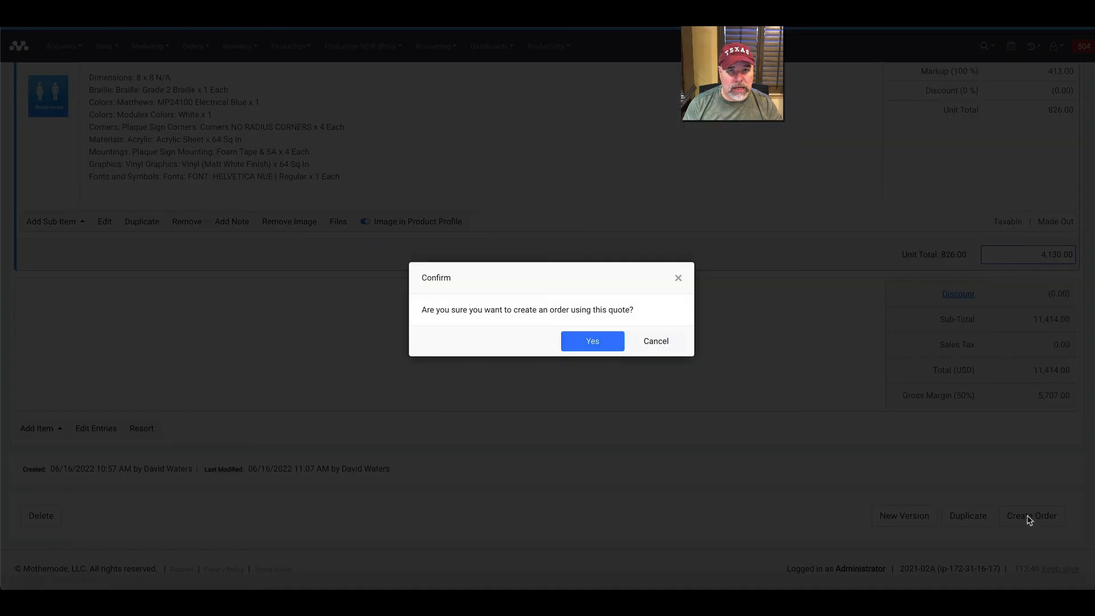
{"action": "left_click", "coordinate": [590, 344]}
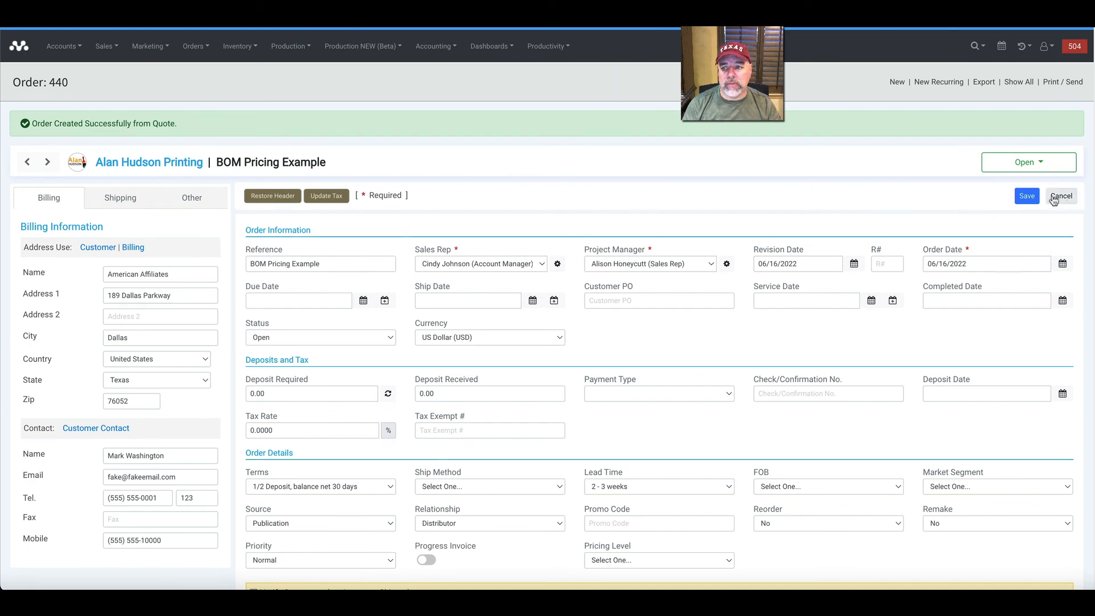
{"action": "left_click", "coordinate": [1027, 197]}
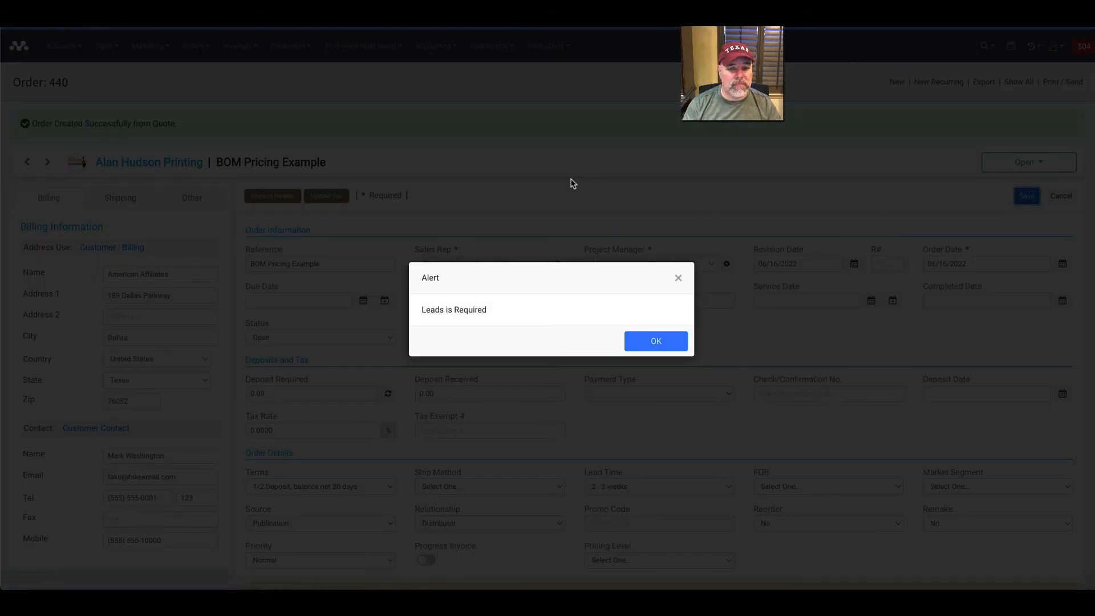
{"action": "key", "text": "Return"}
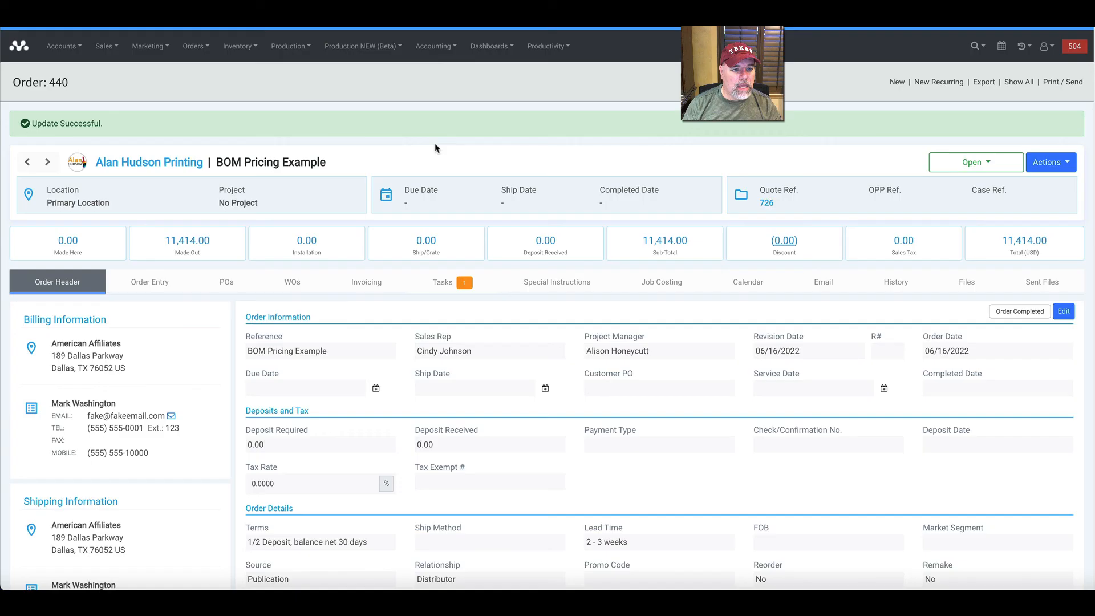
Review the order's three sign entries and inspect the Sign Type 1 - Room Sign item's materials, closing the item without changes.
{"action": "left_click", "coordinate": [142, 285]}
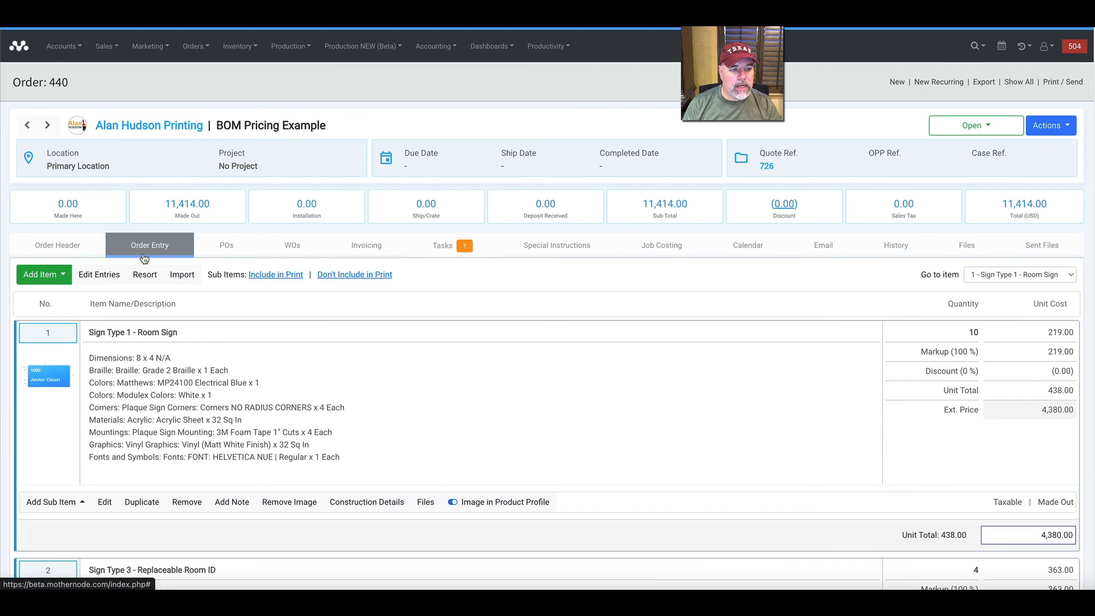
{"action": "scroll", "coordinate": [171, 268], "scroll_direction": "down", "scroll_amount": 3}
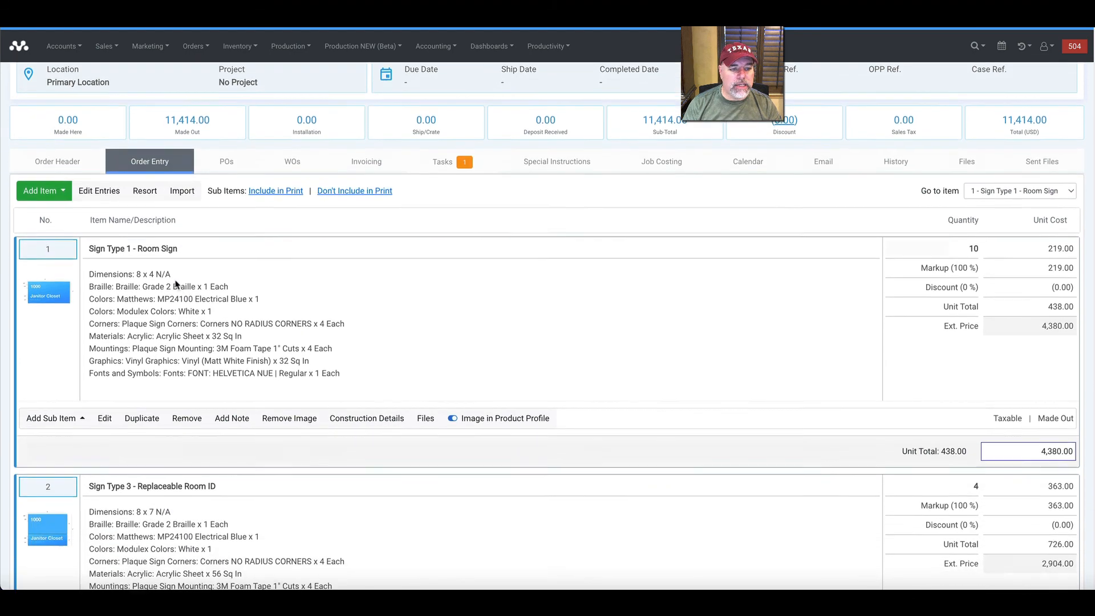
{"action": "scroll", "coordinate": [175, 271], "scroll_direction": "down", "scroll_amount": 4}
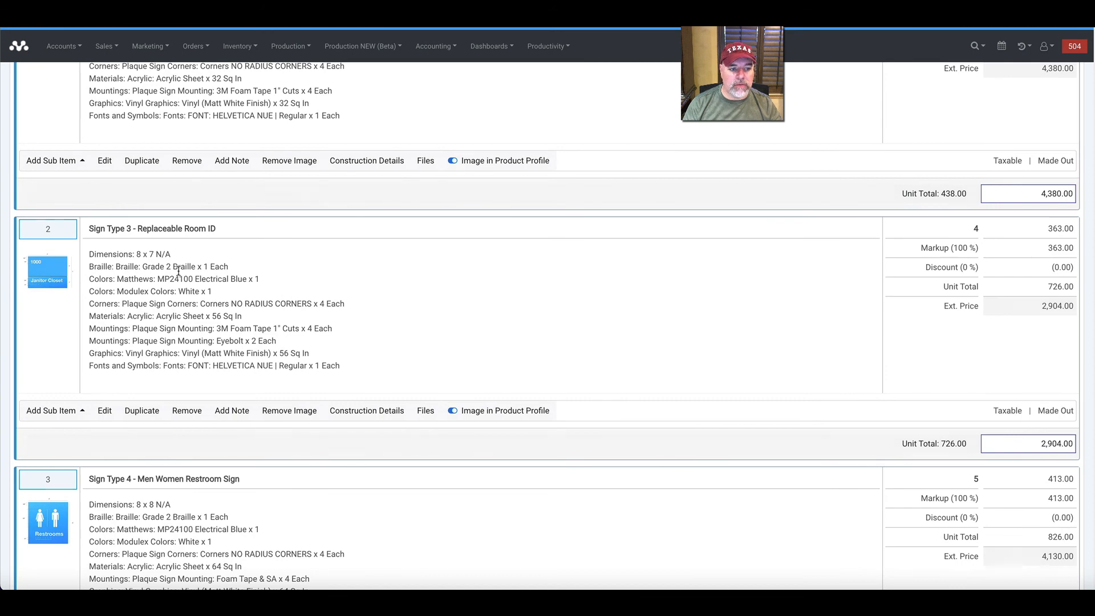
{"action": "scroll", "coordinate": [183, 279], "scroll_direction": "down", "scroll_amount": 2}
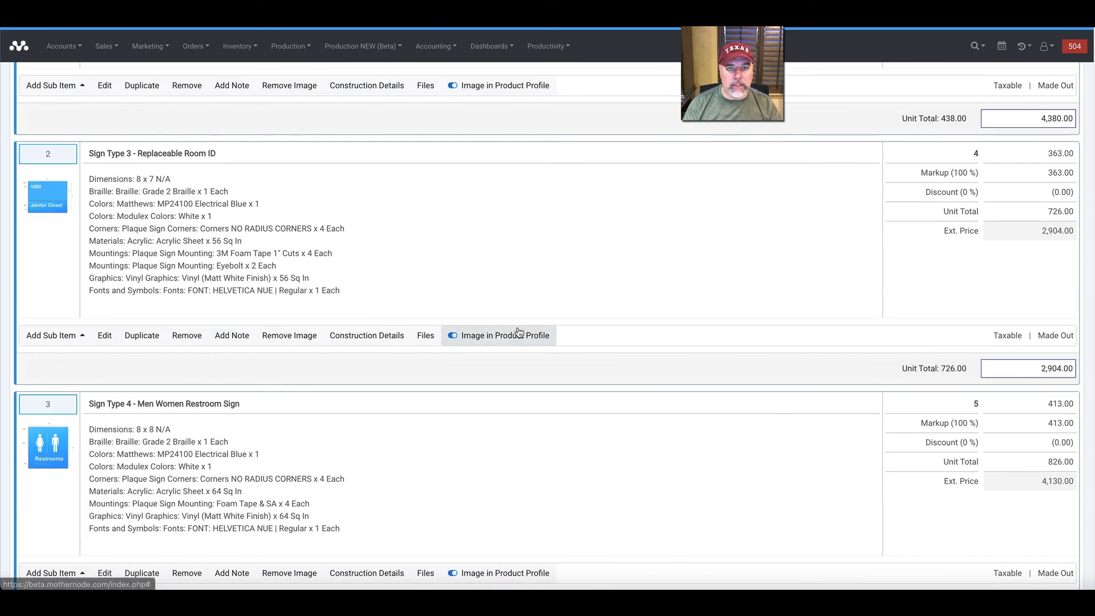
{"action": "scroll", "coordinate": [513, 329], "scroll_direction": "up", "scroll_amount": 8}
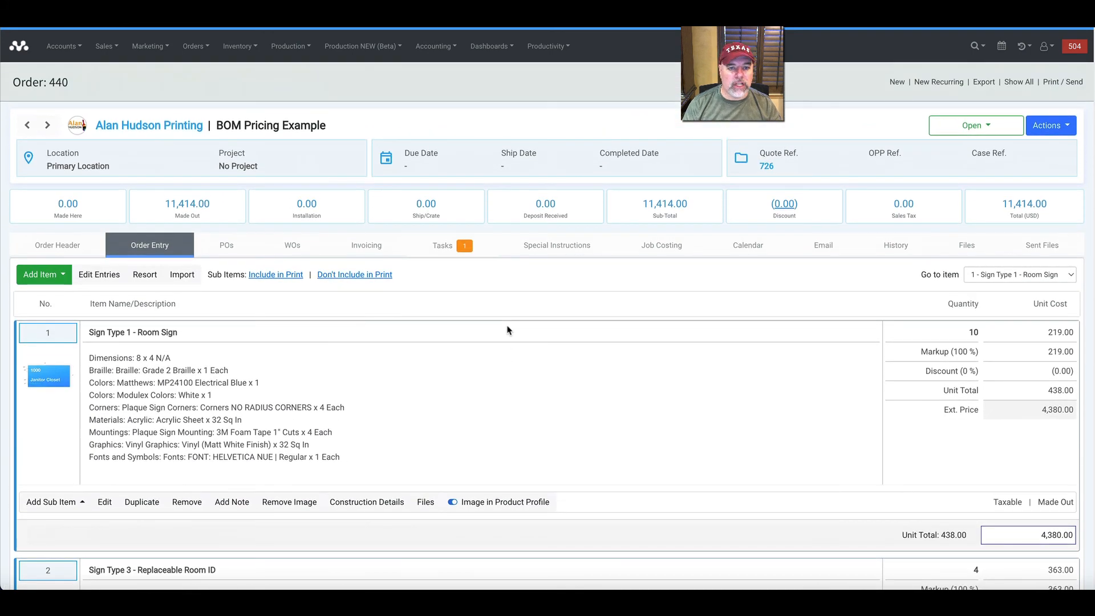
{"action": "left_click", "coordinate": [106, 501]}
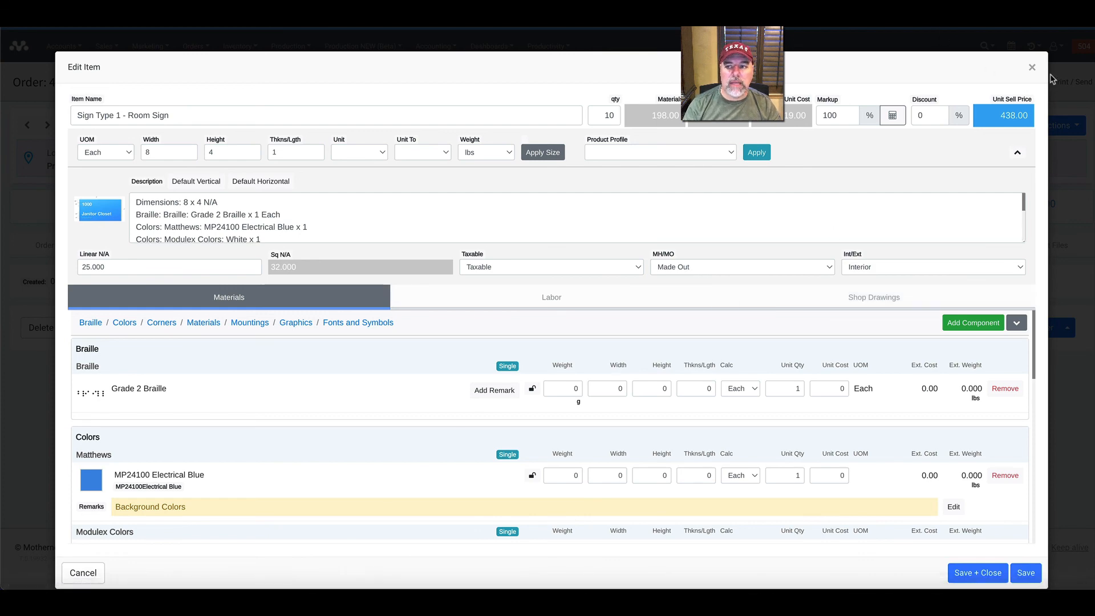
{"action": "left_click", "coordinate": [1031, 68]}
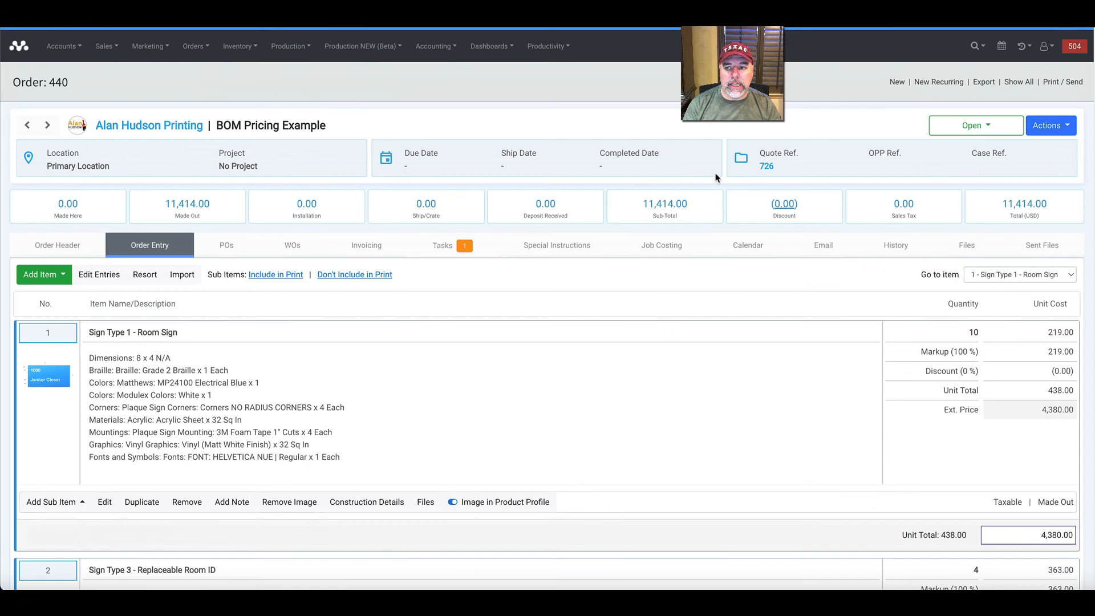
Generate the order's printable Production Documents with the Cover Sheet and Time and Labor options included.
{"action": "left_click", "coordinate": [1059, 82]}
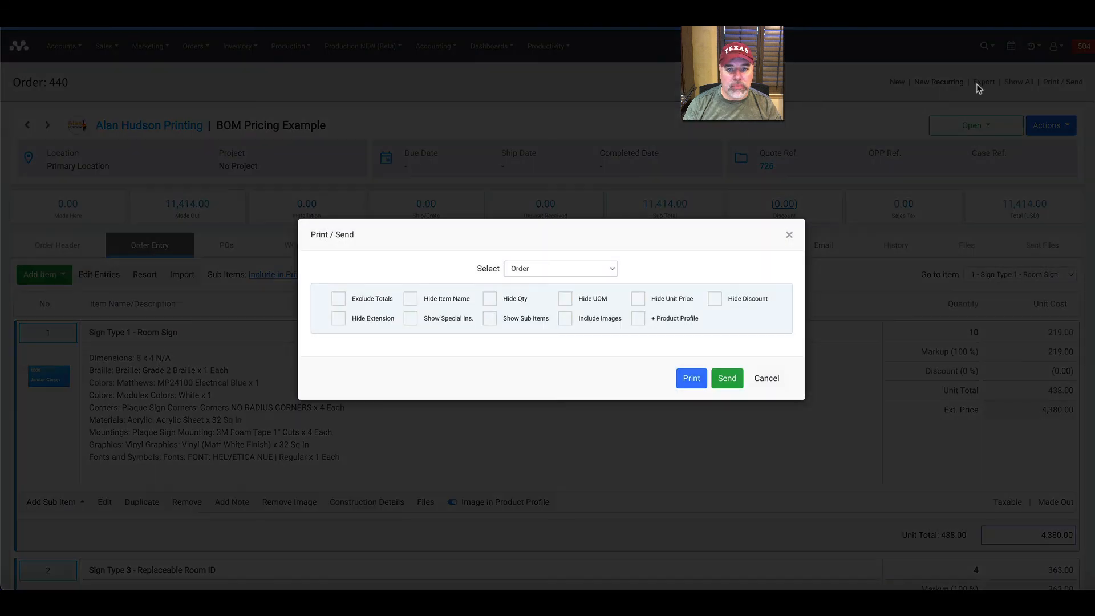
{"action": "left_click", "coordinate": [527, 272]}
{"action": "left_click", "coordinate": [544, 310]}
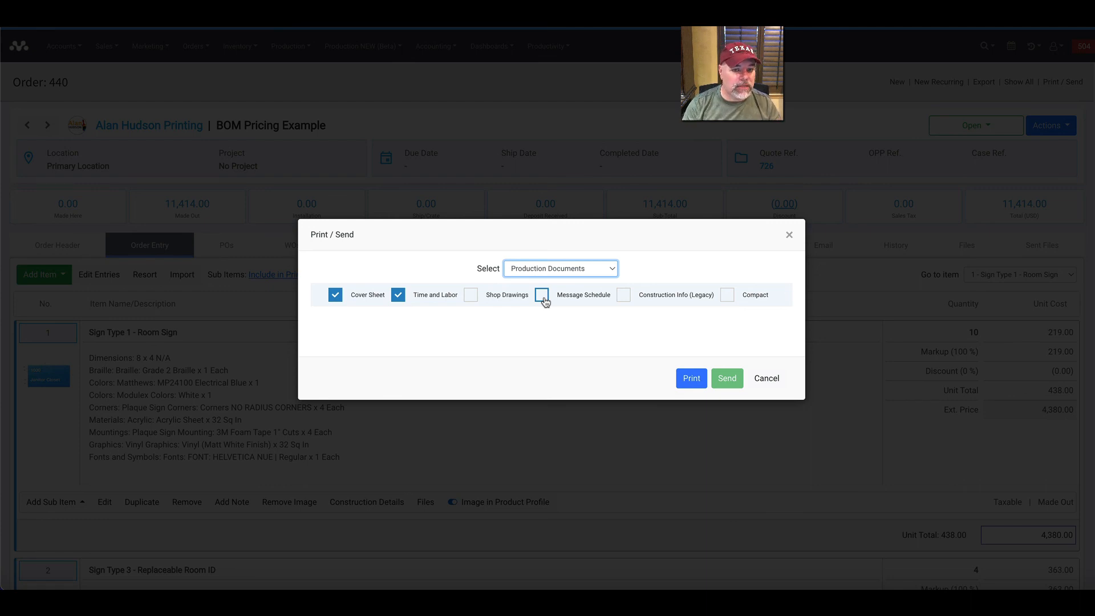
{"action": "left_click", "coordinate": [689, 379]}
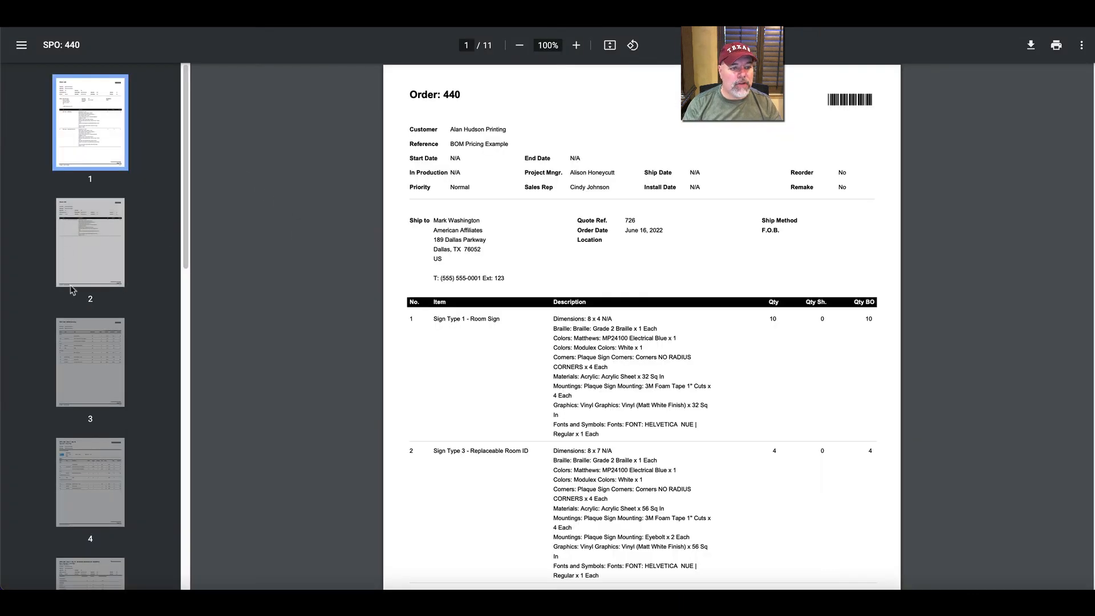
Check the production documents' BOM Summary on page 3 and the room sign's BOM and time and labor on pages 4 and 5, then close them.
{"action": "left_click", "coordinate": [79, 328]}
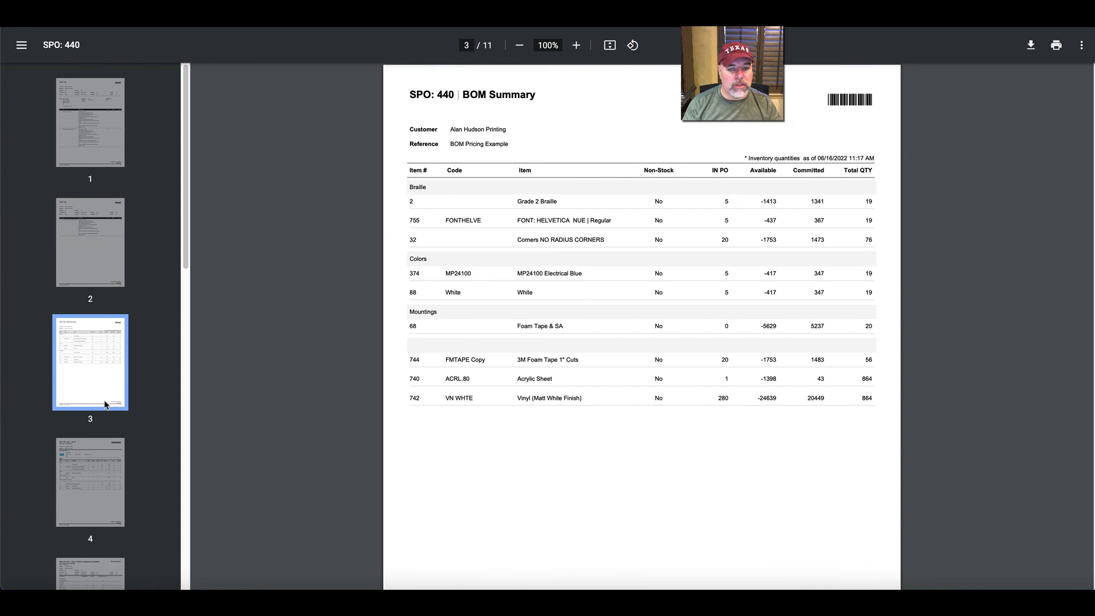
{"action": "left_click_drag", "start_coordinate": [749, 157], "coordinate": [834, 158]}
{"action": "left_click", "coordinate": [101, 484]}
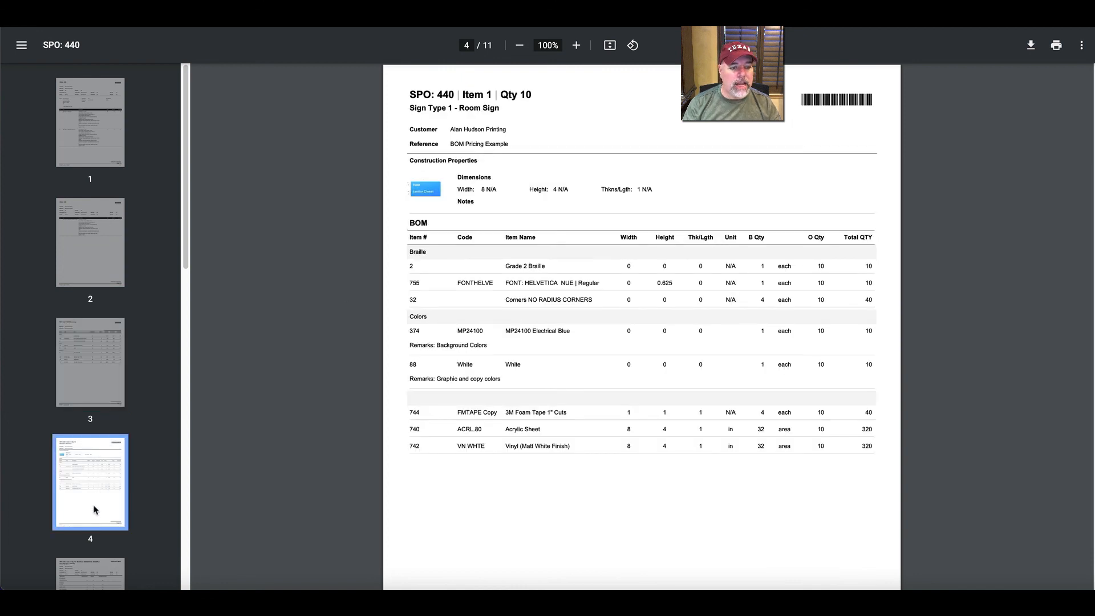
{"action": "left_click", "coordinate": [101, 566]}
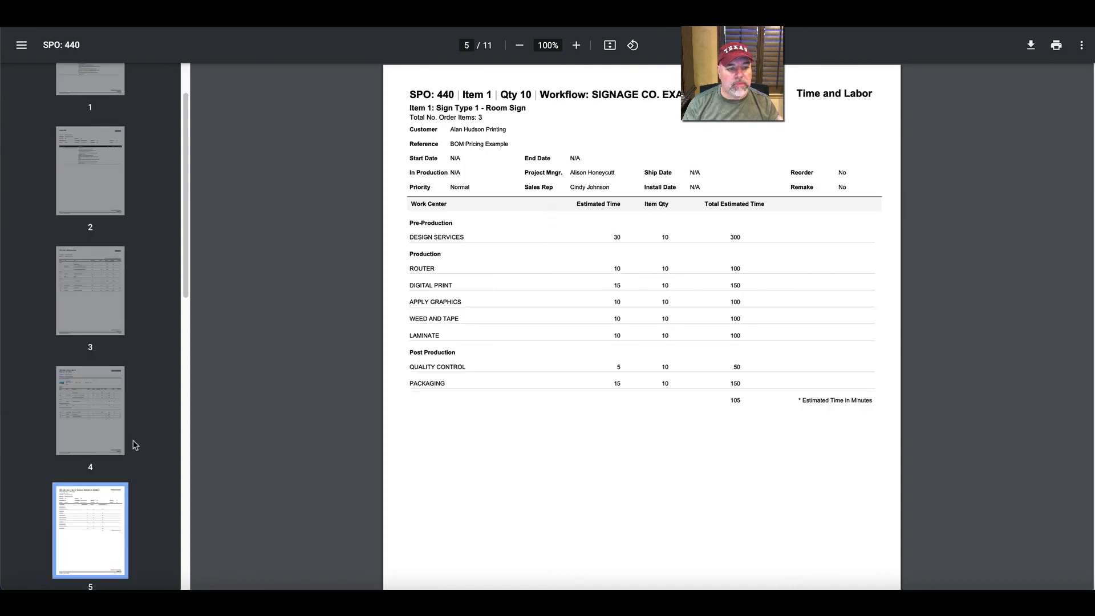
{"action": "scroll", "coordinate": [136, 442], "scroll_direction": "down", "scroll_amount": 2}
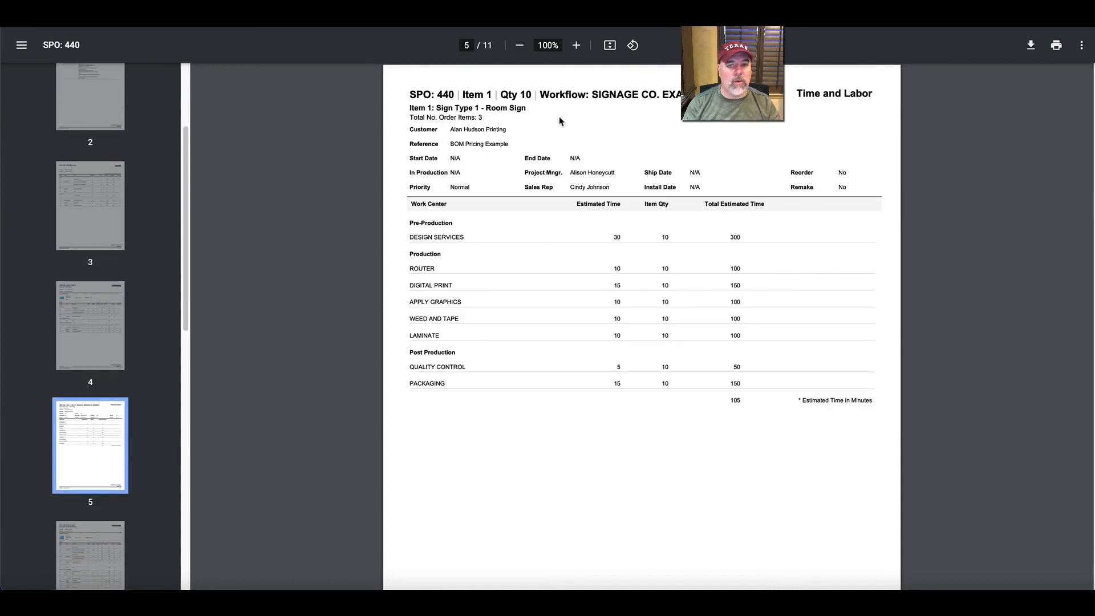
{"action": "left_click", "coordinate": [78, 314]}
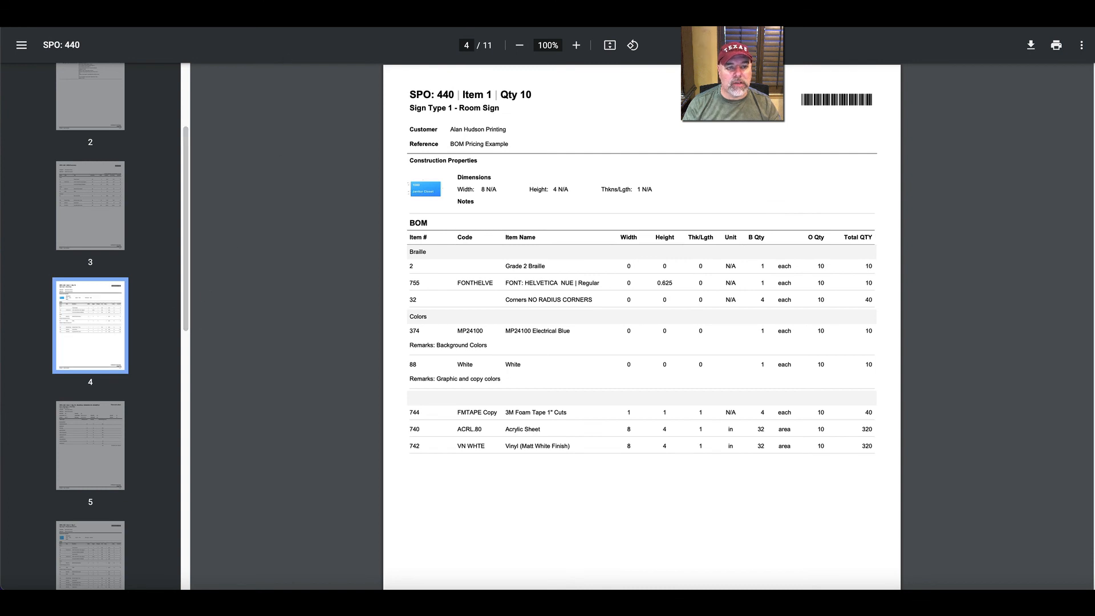
{"action": "key", "text": "super+w"}
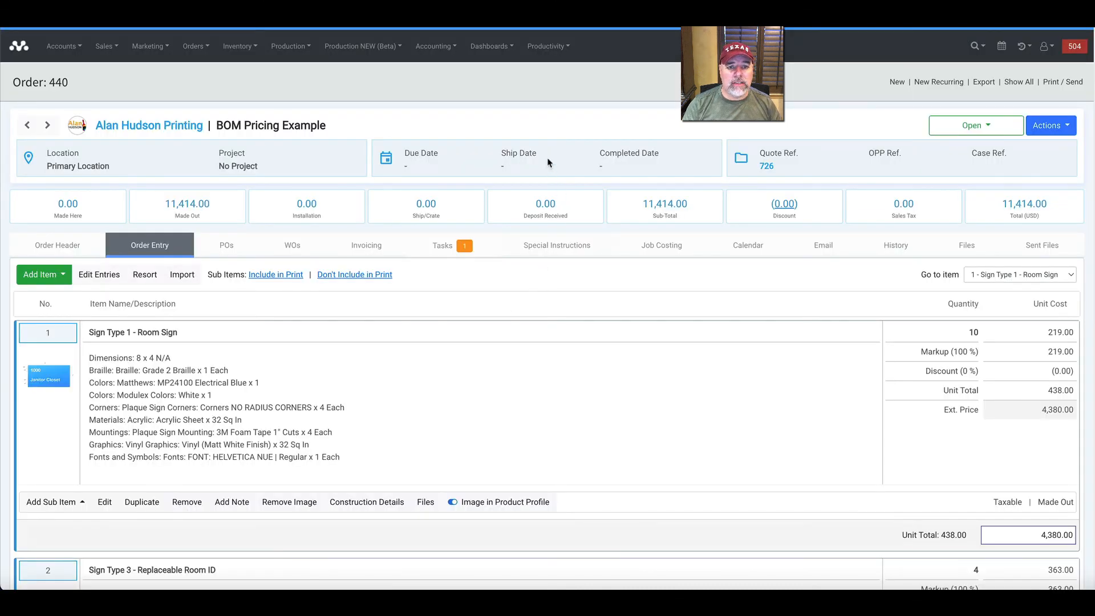